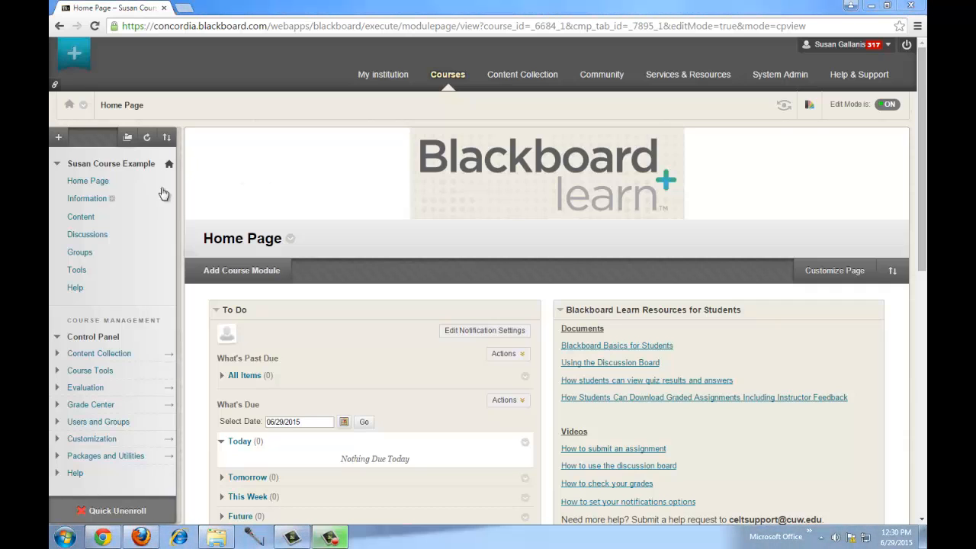
# Start a new item named "Test Video" in the course's Content area.
pyautogui.click(81, 217)
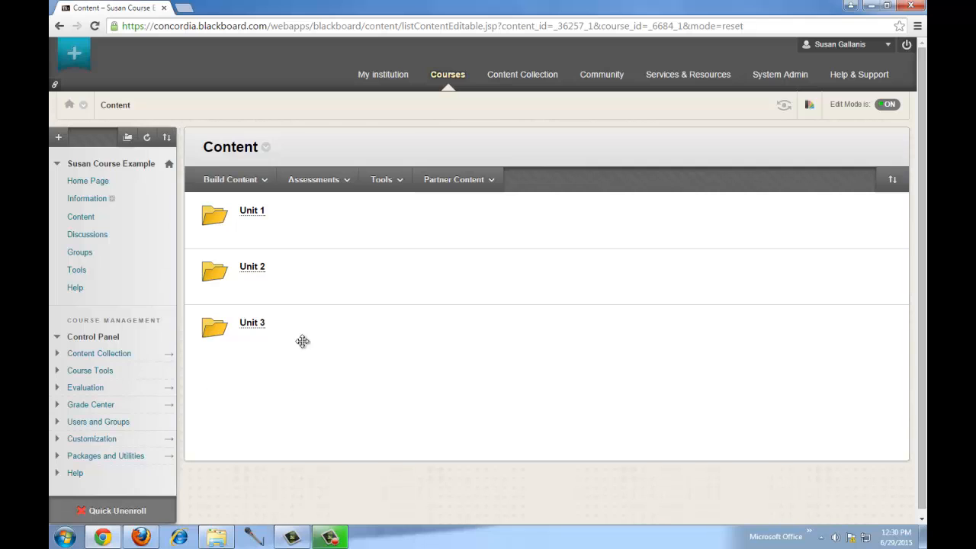
pyautogui.click(231, 180)
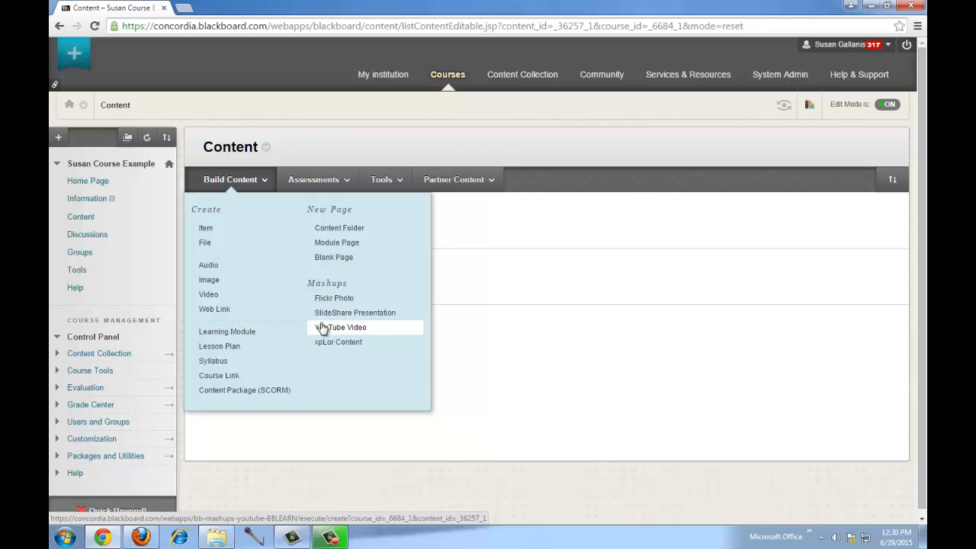
pyautogui.click(206, 228)
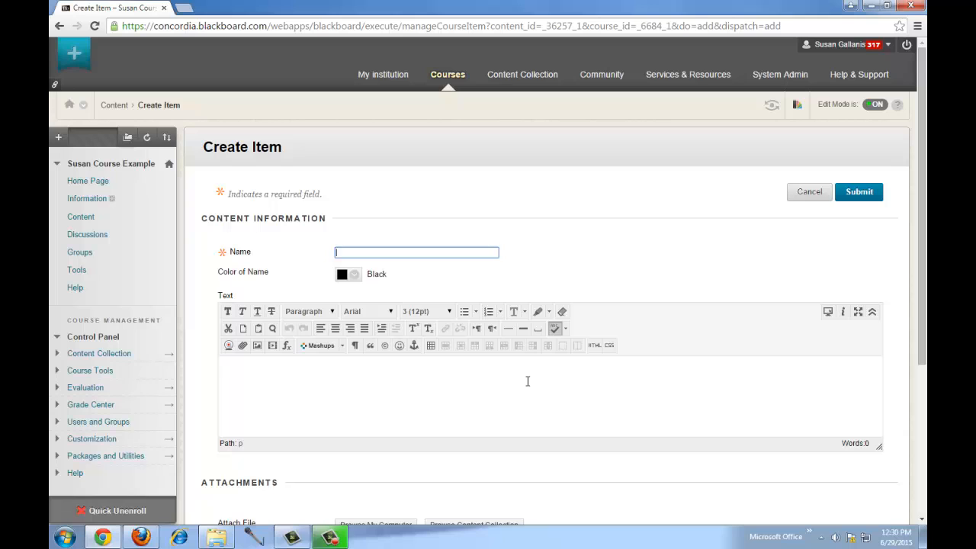
pyautogui.write('Test Veideo')
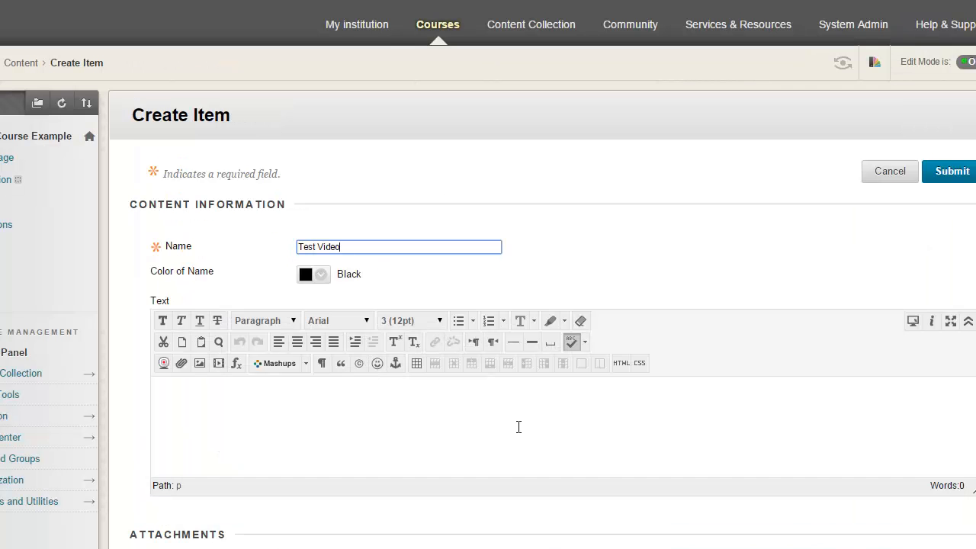
# Enter the placeholder line "sdfjlksdfjldksjfalkjdlkjfkja;fk" as the item's text and open its HTML code view.
pyautogui.click(377, 428)
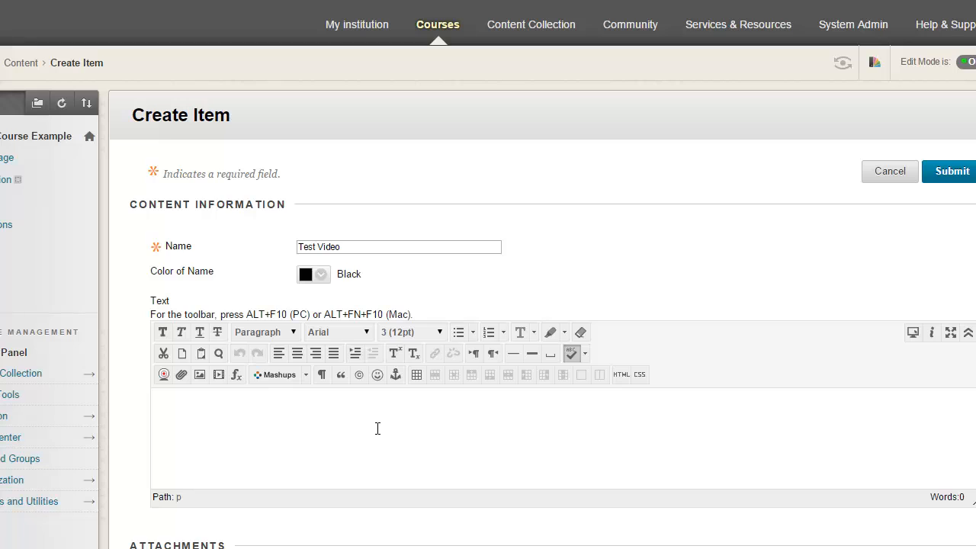
pyautogui.write('sdfjlksdfjldksjfalkjdlkjfkja;fk')
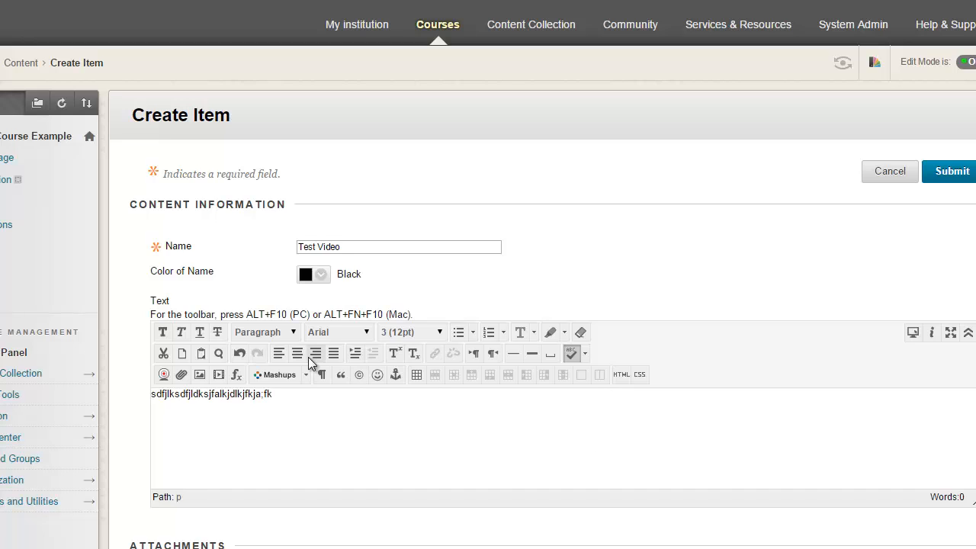
pyautogui.click(618, 380)
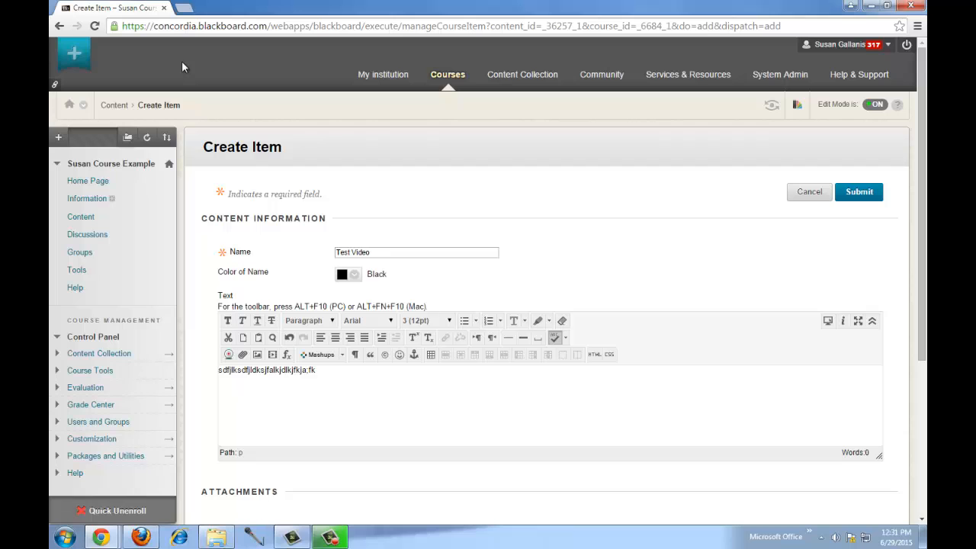
# Search the web for youtube in a new browser tab and go to the YouTube site.
pyautogui.click(184, 8)
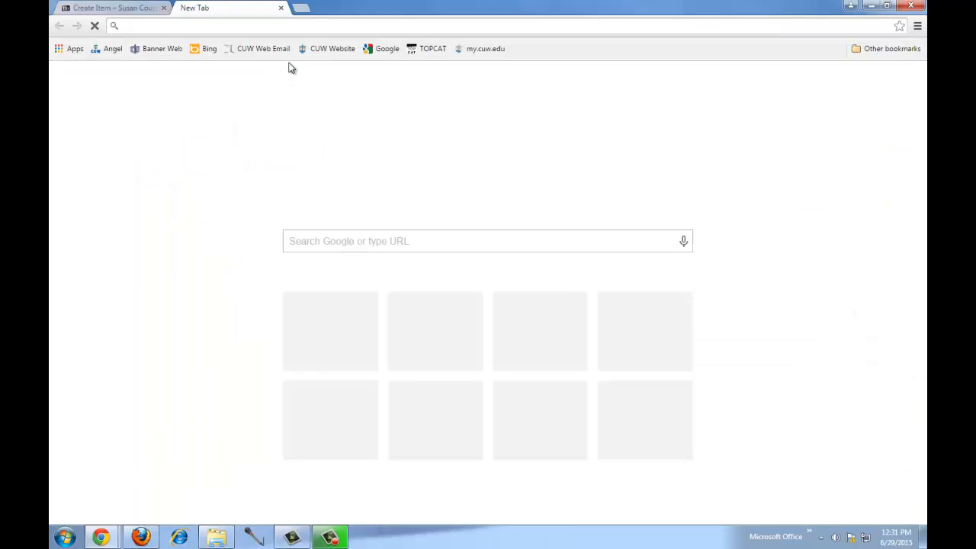
pyautogui.write('youtube')
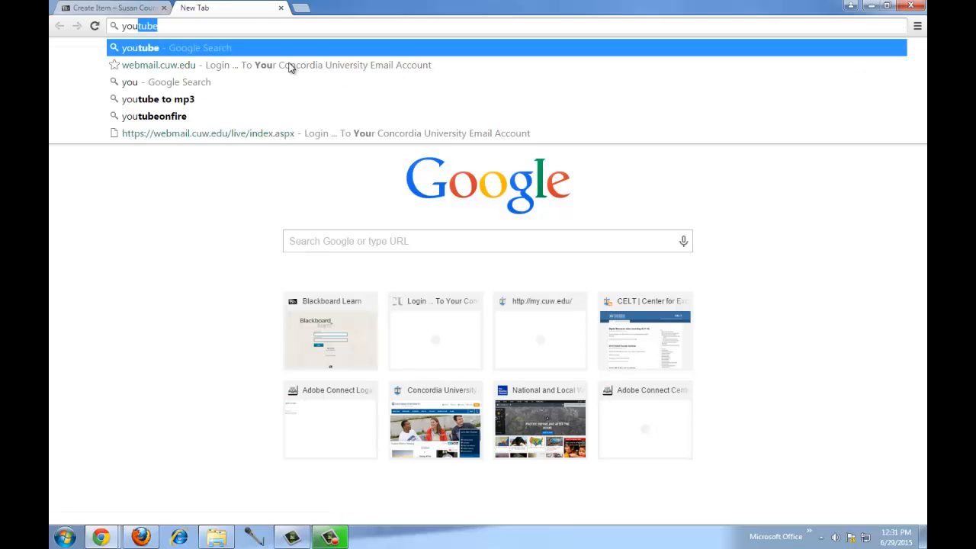
pyautogui.press('Return')
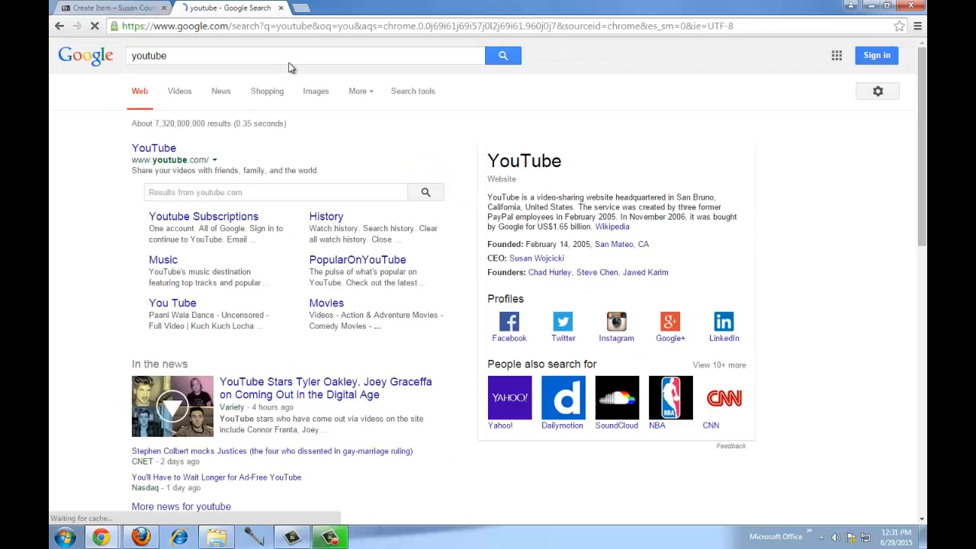
pyautogui.click(147, 151)
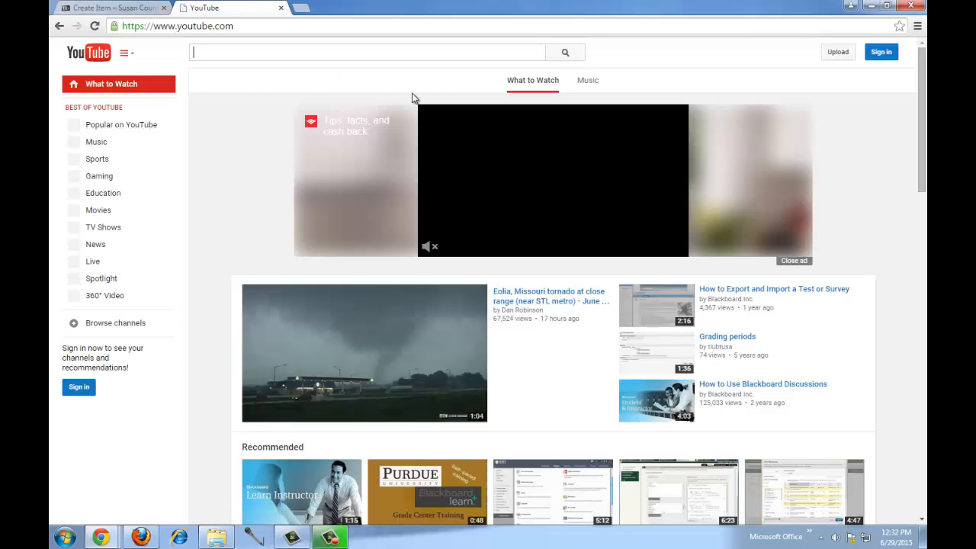
# Search YouTube for "concordia university wisconsin", then open and pause the Concordia University Wisconsin campus tour video.
pyautogui.write('concordia')
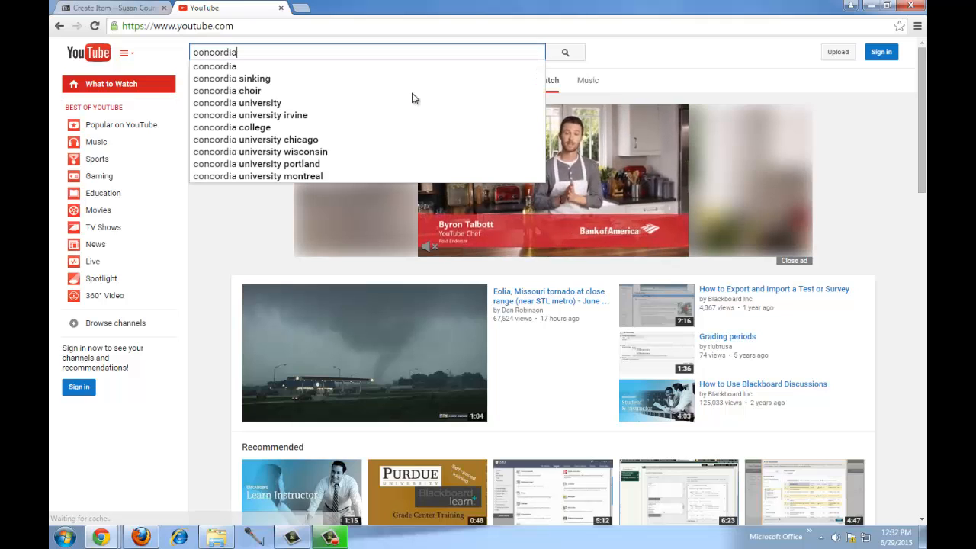
pyautogui.write(' univer')
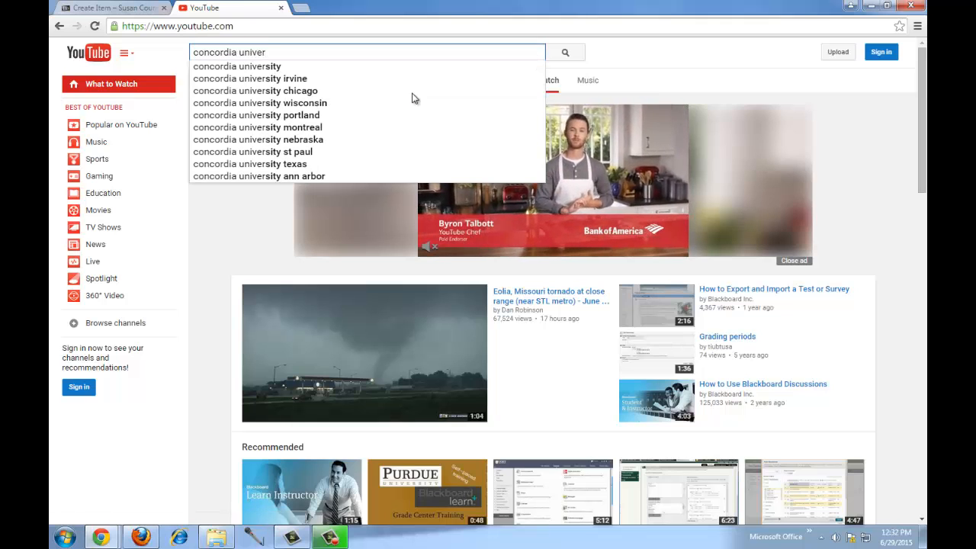
pyautogui.click(303, 105)
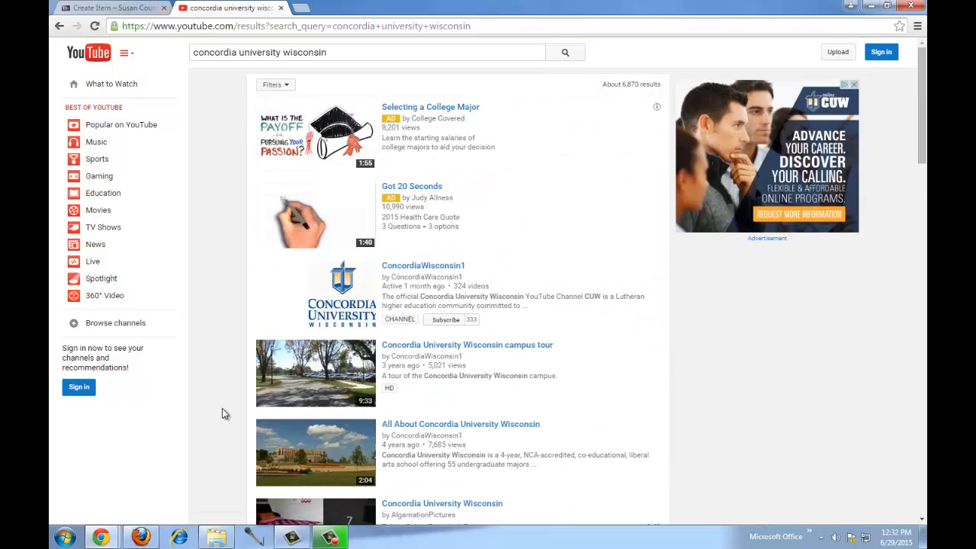
pyautogui.click(358, 395)
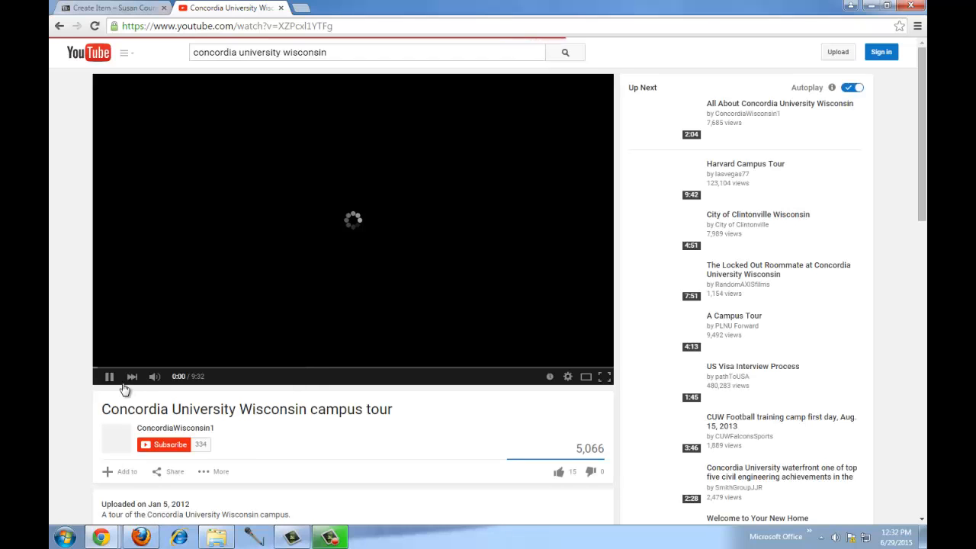
pyautogui.click(109, 376)
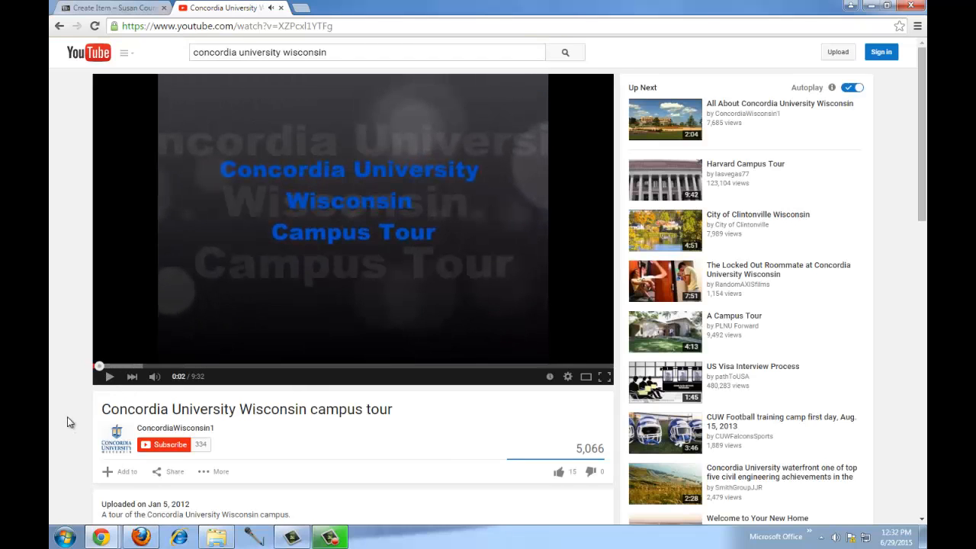
# Copy the iframe embed code from the campus tour video's sharing options.
pyautogui.scroll(-1, 77, 428)
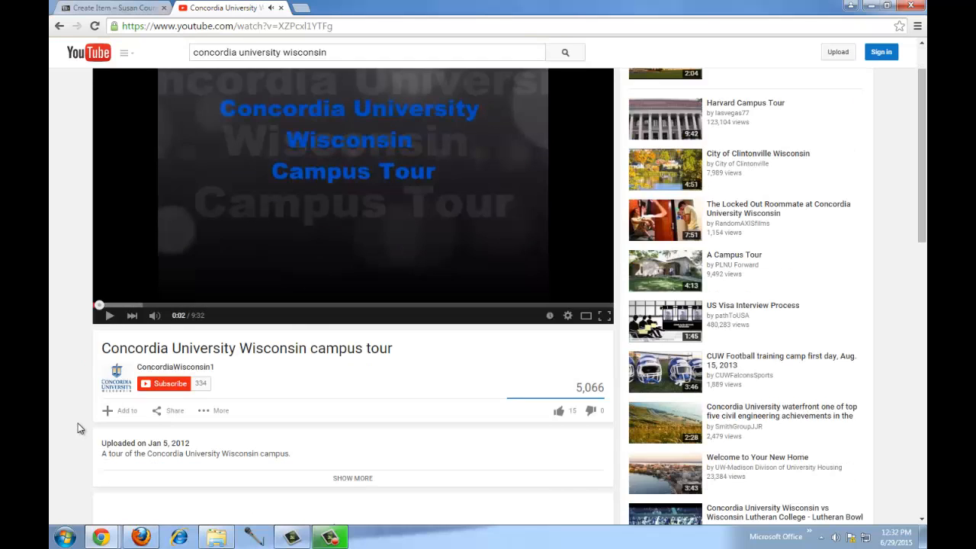
pyautogui.click(175, 416)
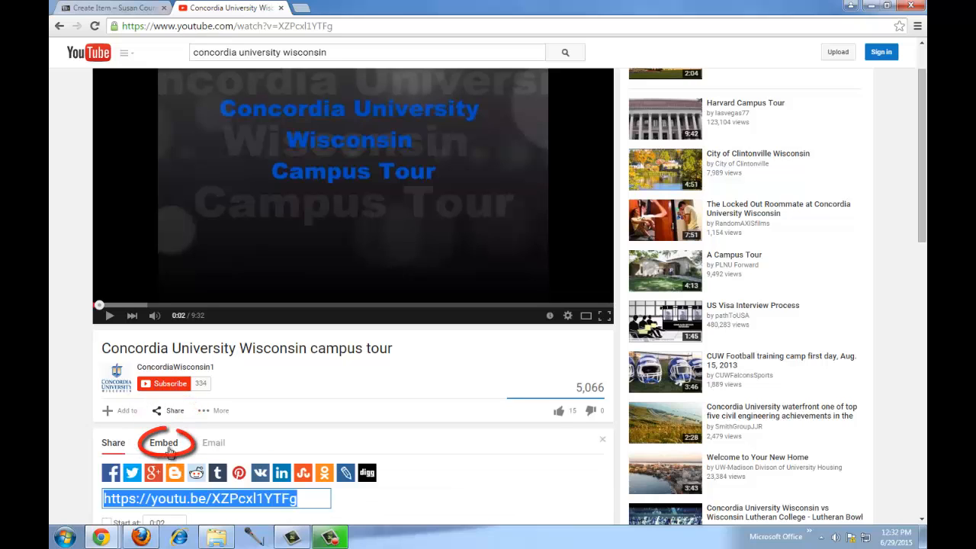
pyautogui.click(168, 449)
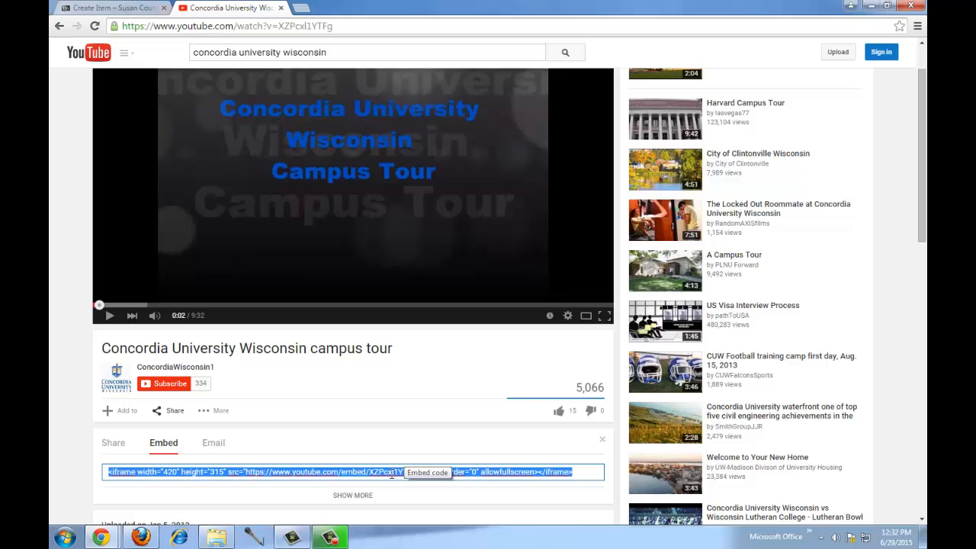
pyautogui.rightClick(392, 475)
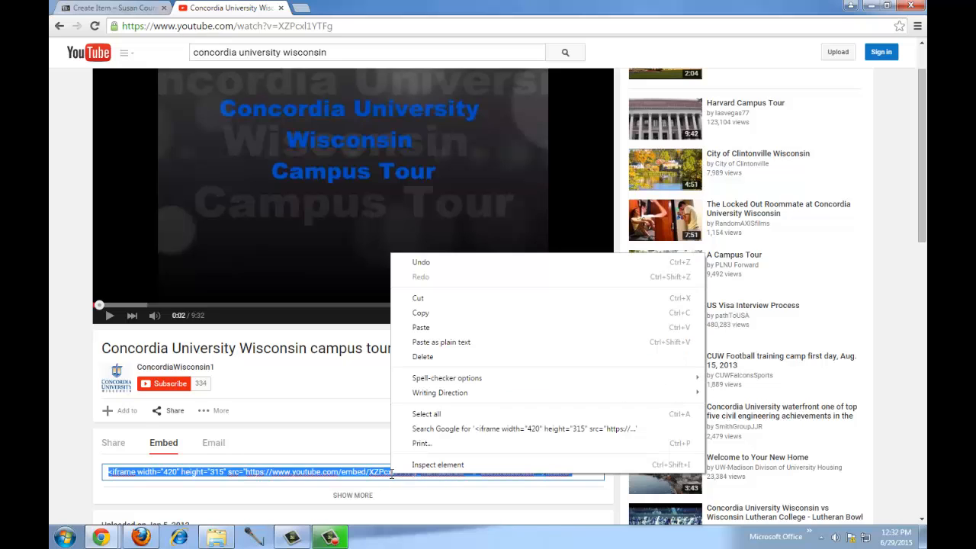
pyautogui.click(421, 313)
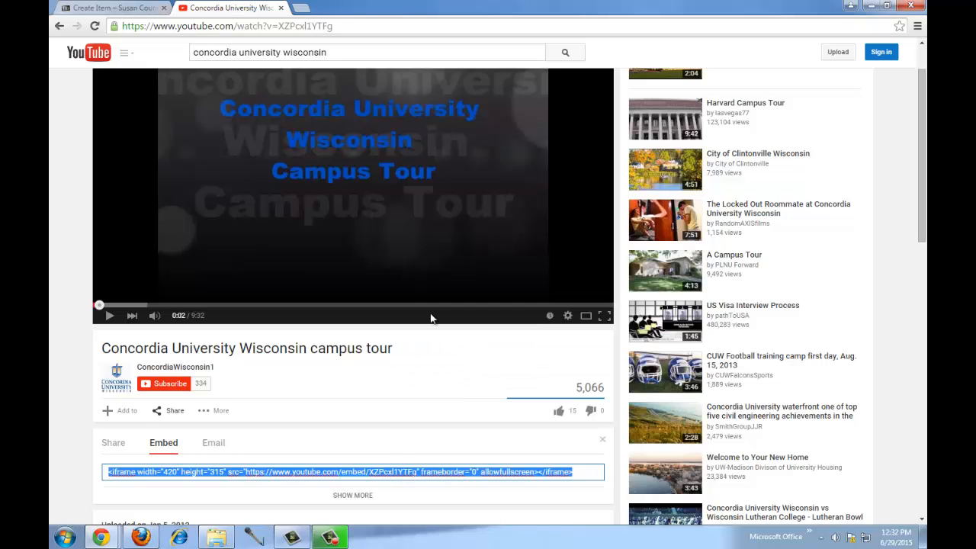
# Back in Blackboard, paste the video embed code after the existing paragraph in the HTML code view and update the item's text.
pyautogui.click(107, 7)
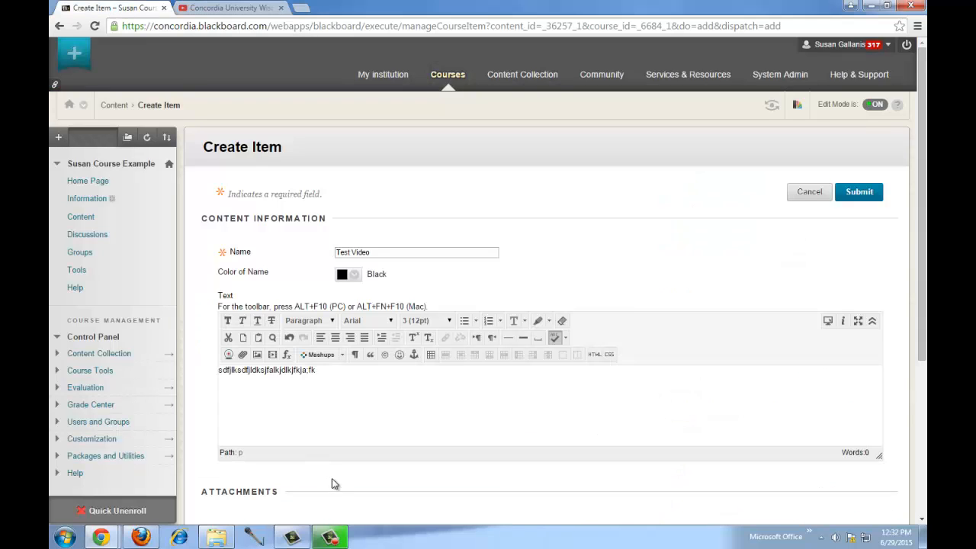
pyautogui.moveTo(102, 538)
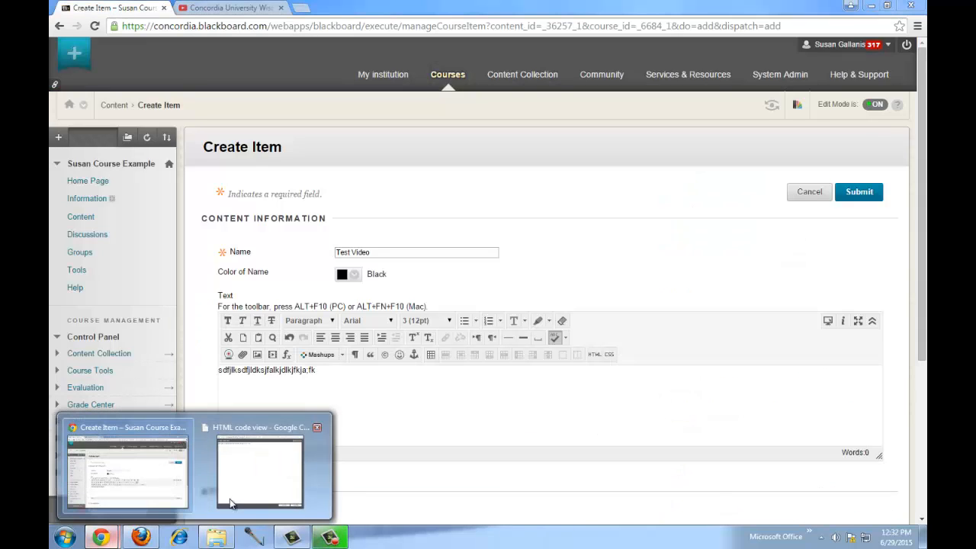
pyautogui.click(260, 488)
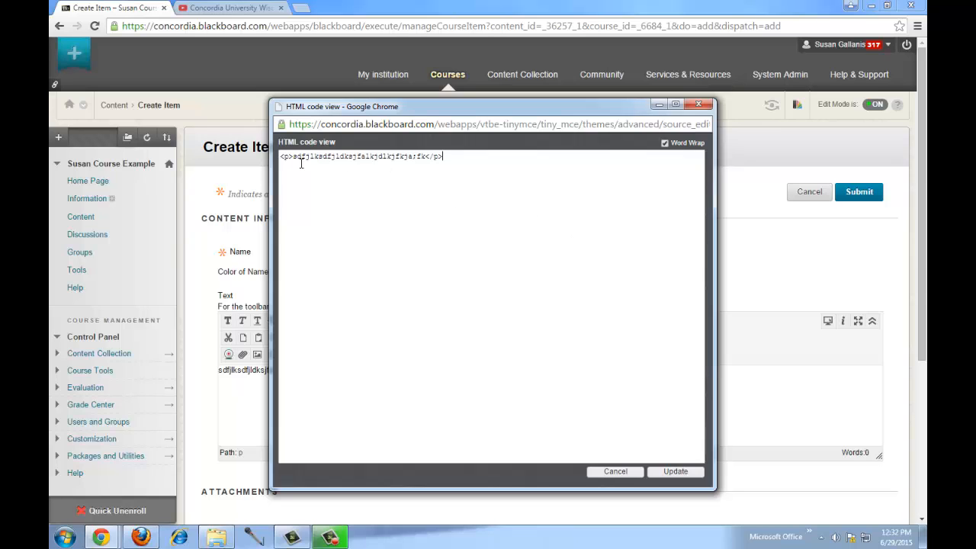
pyautogui.click(460, 161)
pyautogui.hotkey('ctrl', 'v')
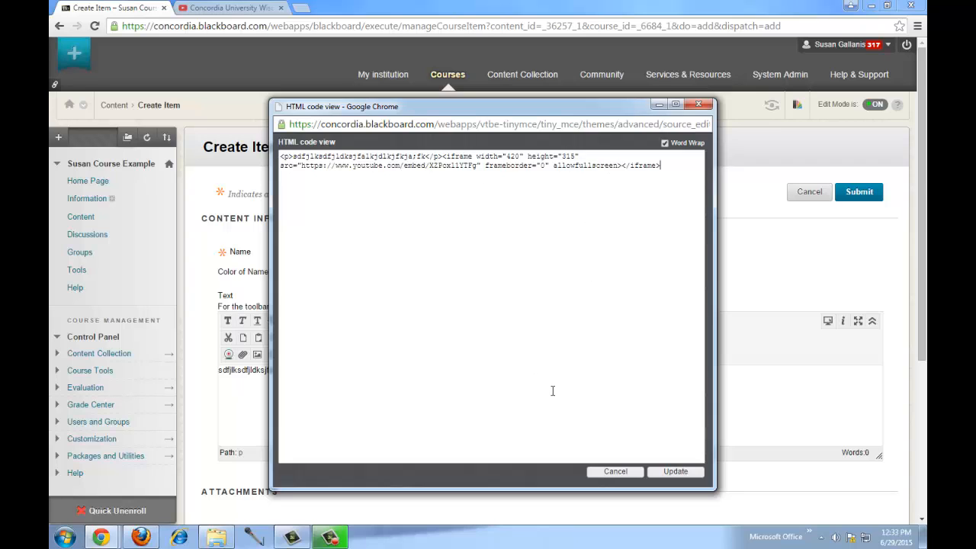
pyautogui.click(686, 473)
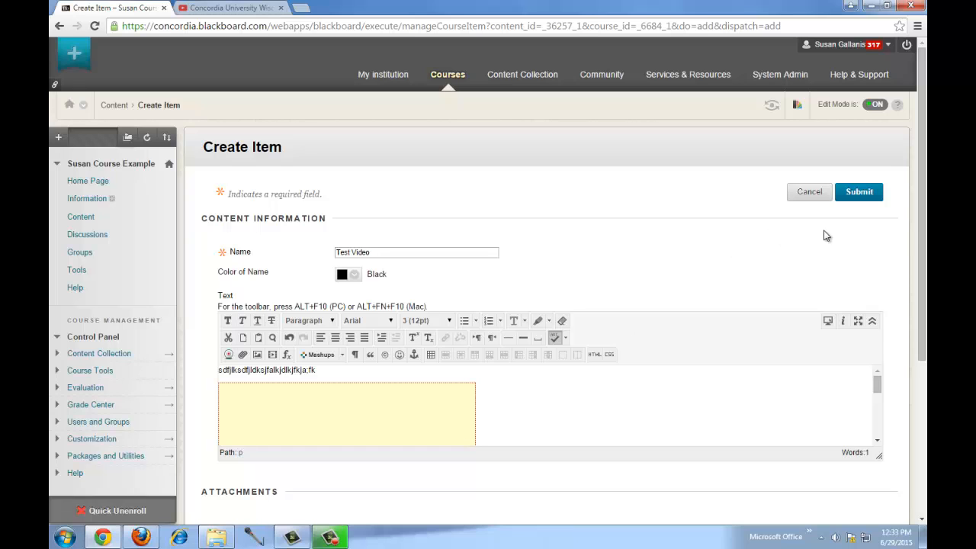
# Submit the Test Video item and check the embedded video on the Content page.
pyautogui.click(860, 194)
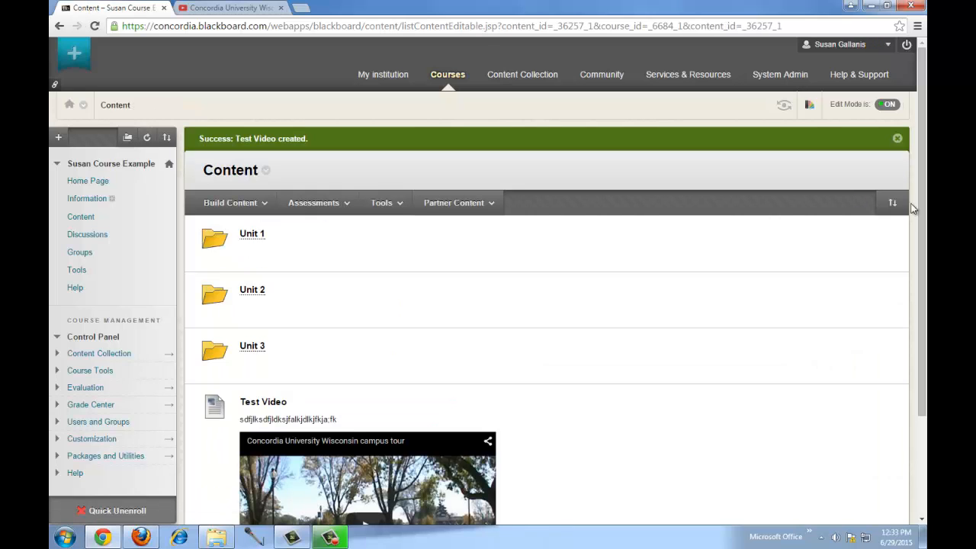
pyautogui.scroll(-3, 925, 199)
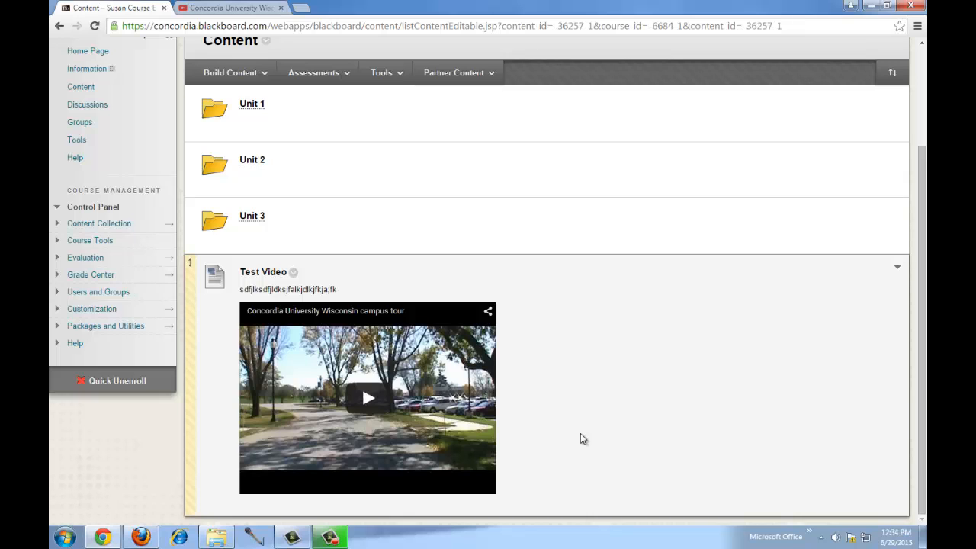
pyautogui.scroll(1, 569, 403)
pyautogui.scroll(-1, 575, 400)
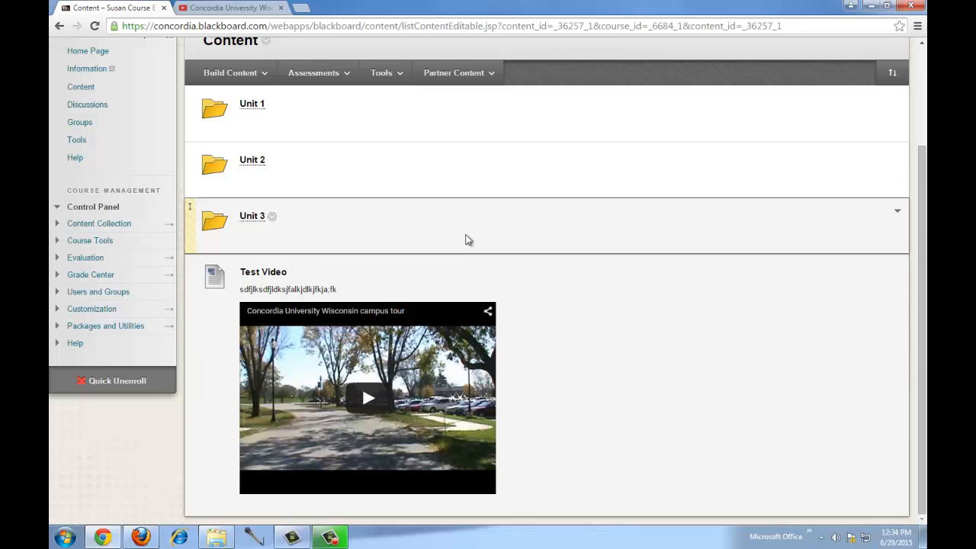
# Start another new item in the Content area and name it "Bio".
pyautogui.click(246, 73)
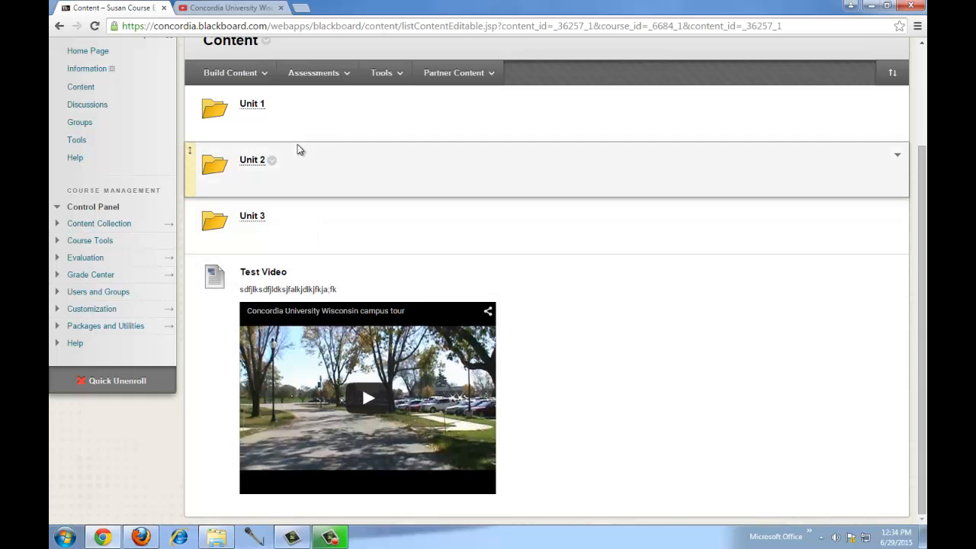
pyautogui.click(237, 73)
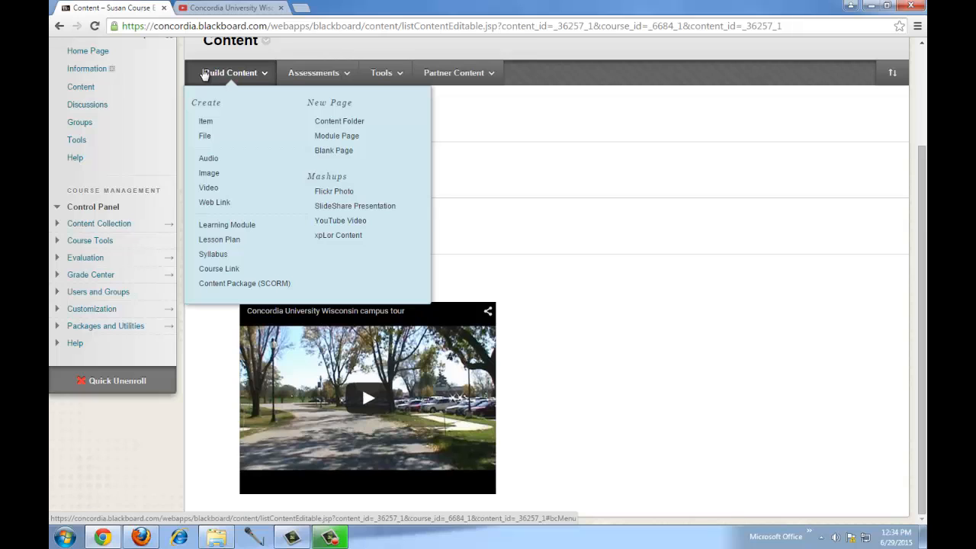
pyautogui.click(210, 122)
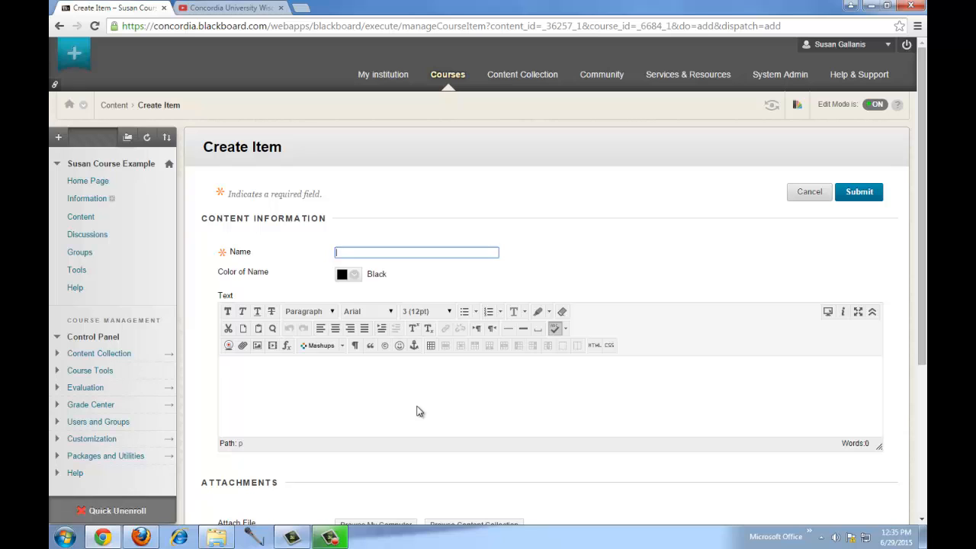
pyautogui.write('Bio')
# Fill the Bio item's text with three separate paragraphs of random placeholder characters.
pyautogui.click(266, 397)
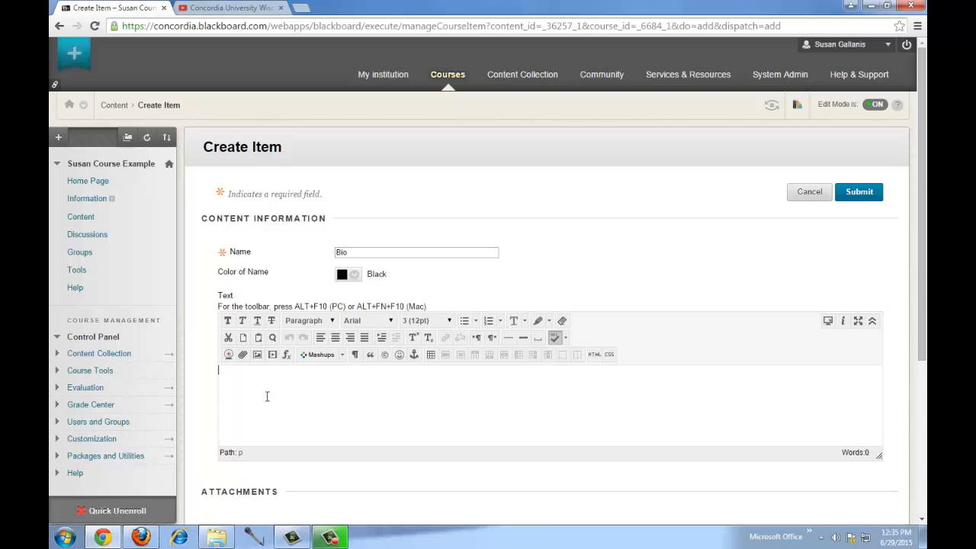
pyautogui.write('lfjsldfjlksfjlaskfjlsdfjdslfjdsfkljads')
pyautogui.press('Return')
pyautogui.write('sjdlkfjsdlfjsdlfjsdlkfjasd;fjsdal;kfjsdakf')
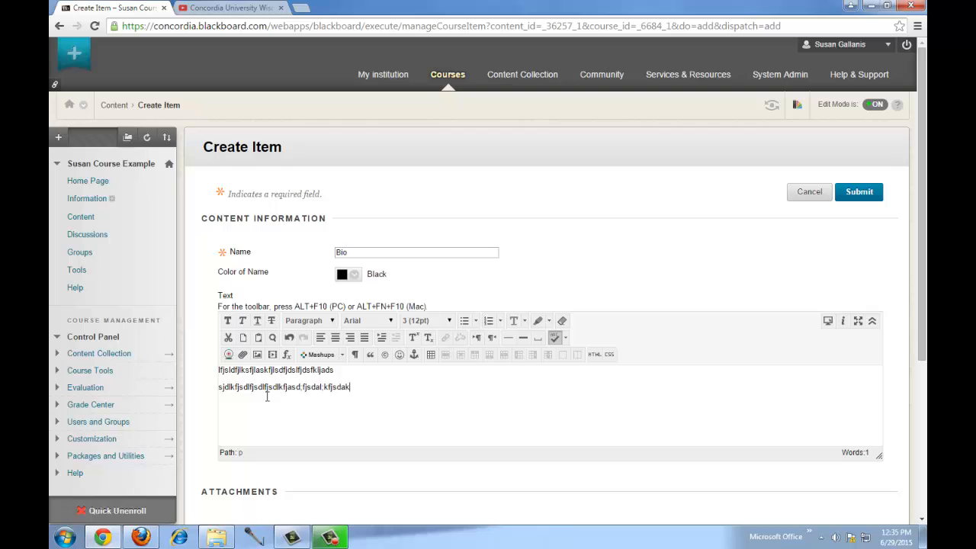
pyautogui.press('Return')
pyautogui.write('s;lkdfjsdlkfjadsklfjds;lkfjsd;klfjdsfkjasd;lkf')
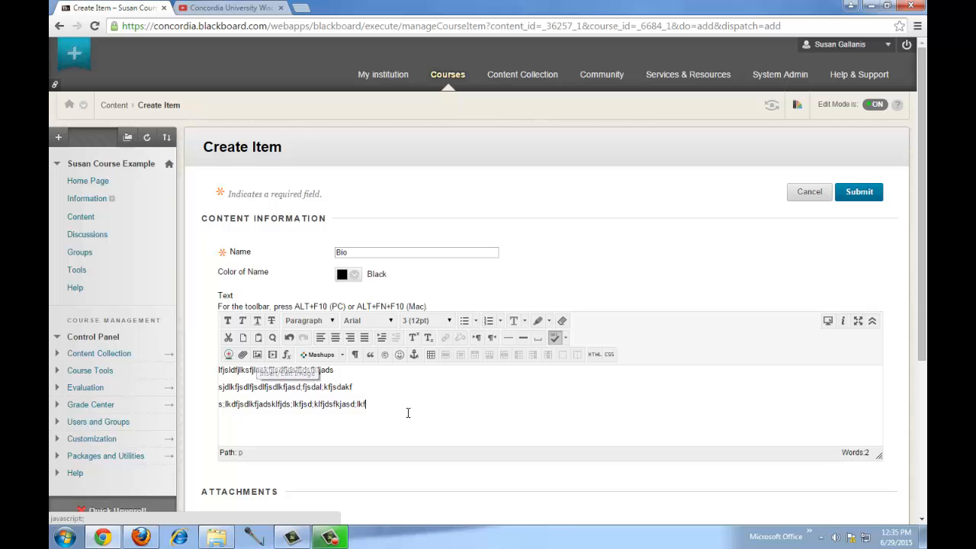
# Submit the Bio item with its default attachment and standard options.
pyautogui.scroll(-3, 483, 392)
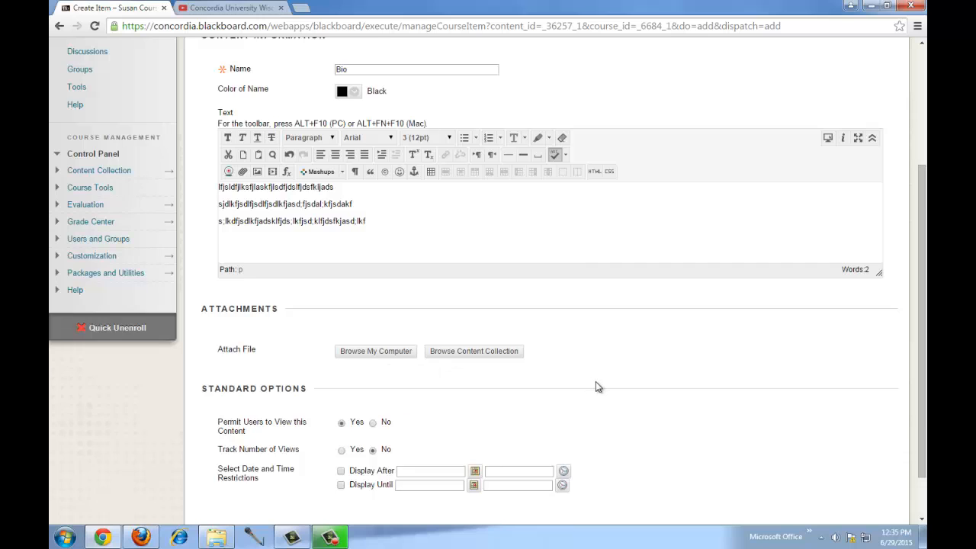
pyautogui.scroll(-1, 596, 381)
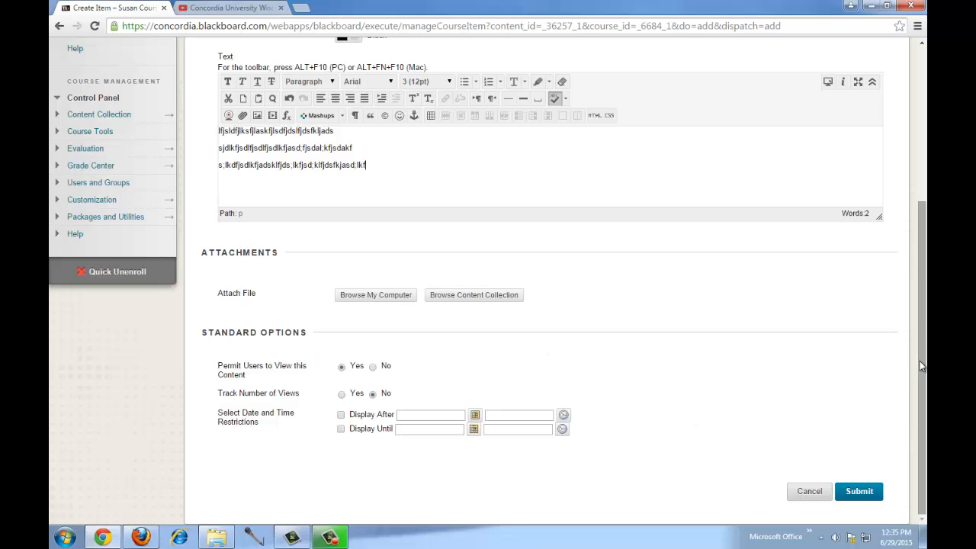
pyautogui.moveTo(920, 360)
pyautogui.mouseDown()
pyautogui.moveTo(921, 335)
pyautogui.moveTo(925, 372)
pyautogui.mouseUp()
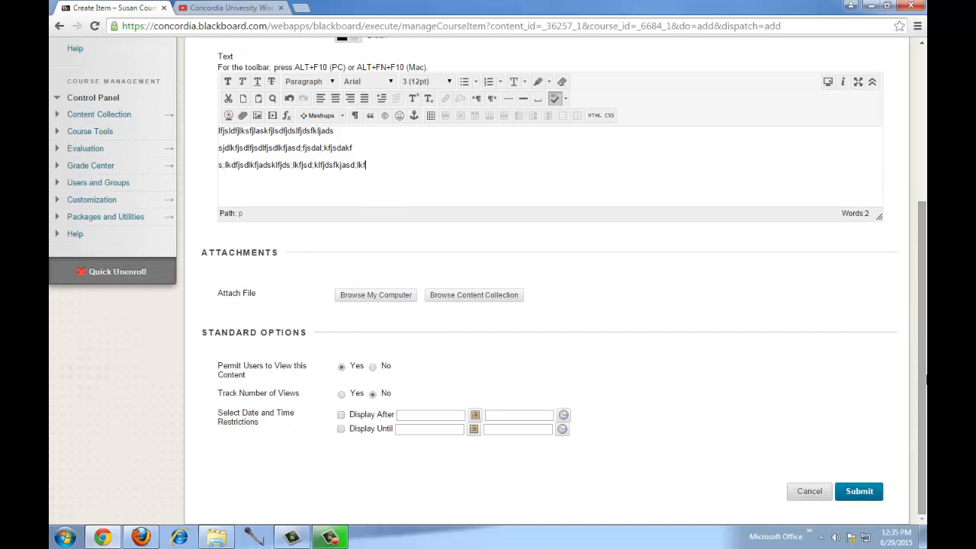
pyautogui.click(857, 493)
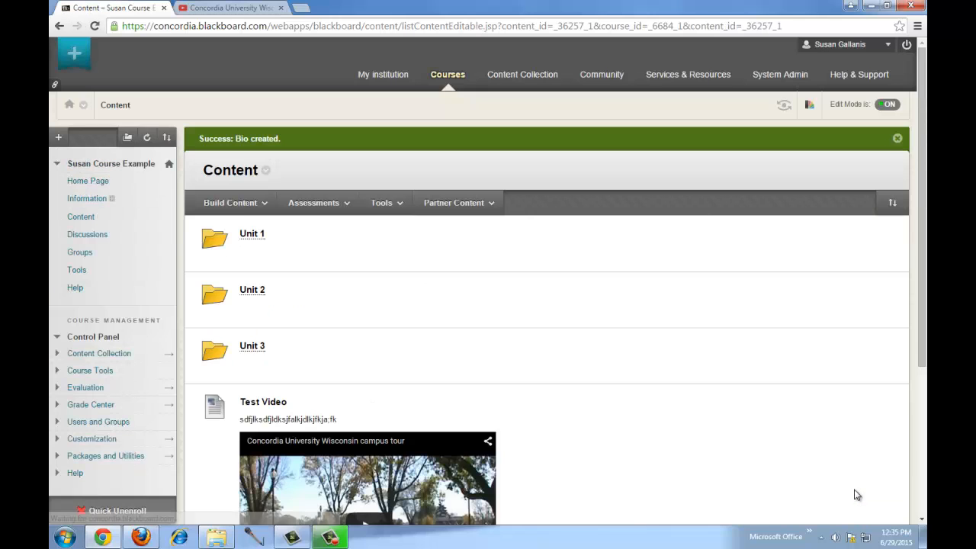
# Reorder the Content page so the Bio item sits at the top, above the Unit 1 folder.
pyautogui.scroll(-3, 917, 308)
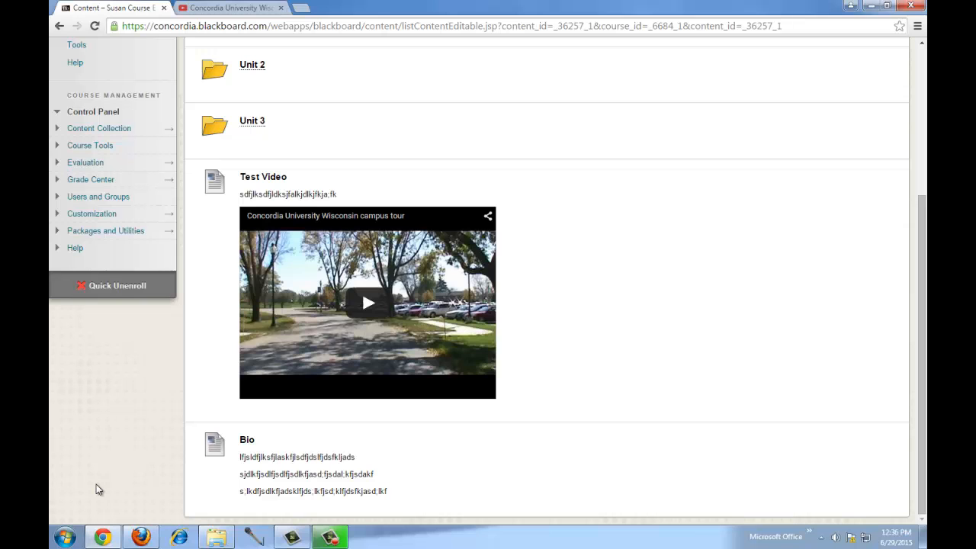
pyautogui.moveTo(190, 480); pyautogui.dragTo(205, 88)
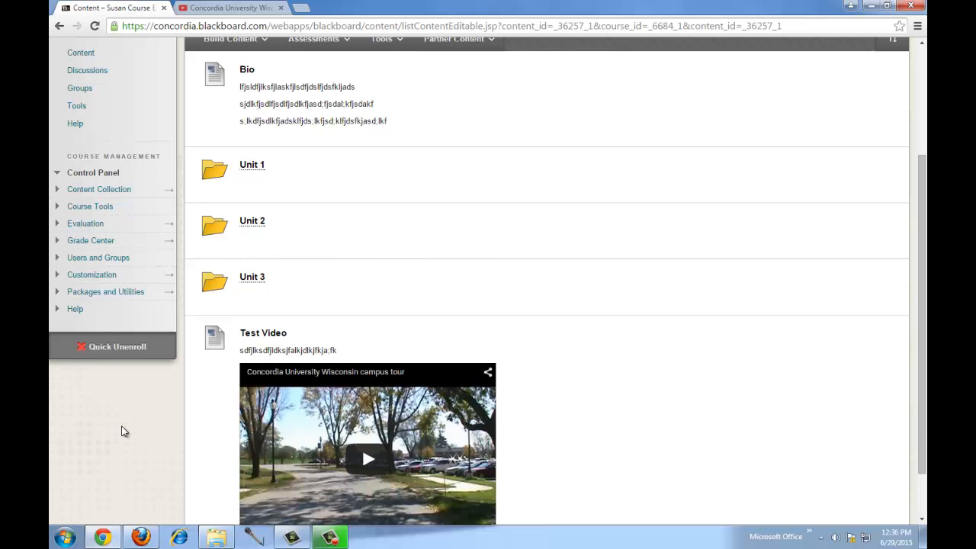
pyautogui.scroll(3, 122, 431)
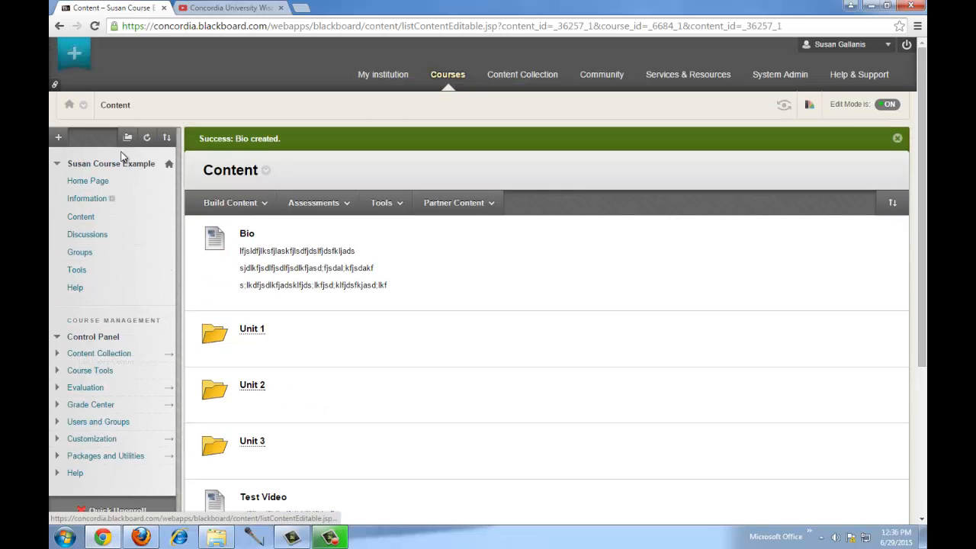
# Start a new forum on the course's discussion board and name it "Monday Forum".
pyautogui.click(87, 237)
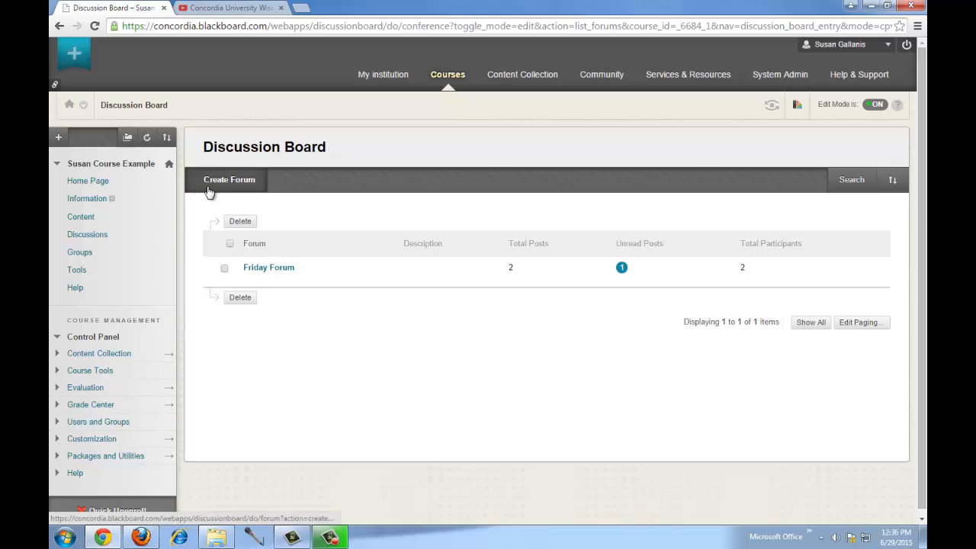
pyautogui.click(247, 186)
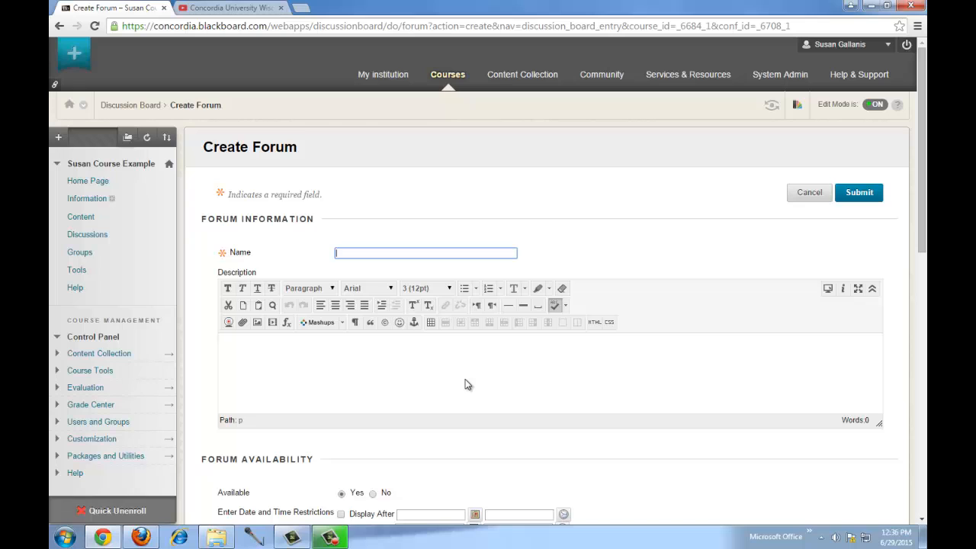
pyautogui.write('M')
pyautogui.press('BackSpace')
pyautogui.write('Monday Forum')
pyautogui.click(306, 356)
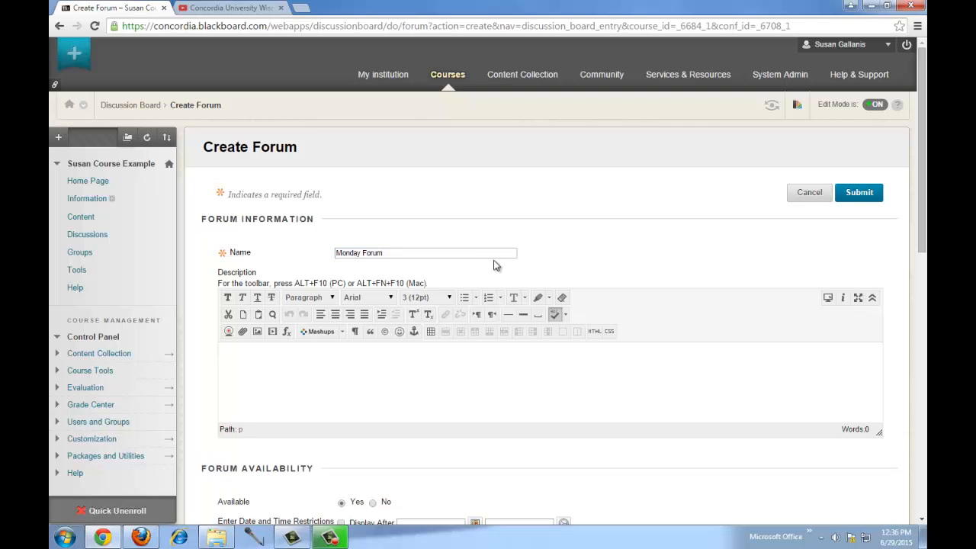
# Try enabling the forum's Display After and Display Until date restrictions, and clear both of them again.
pyautogui.moveTo(922, 138); pyautogui.dragTo(921, 194)
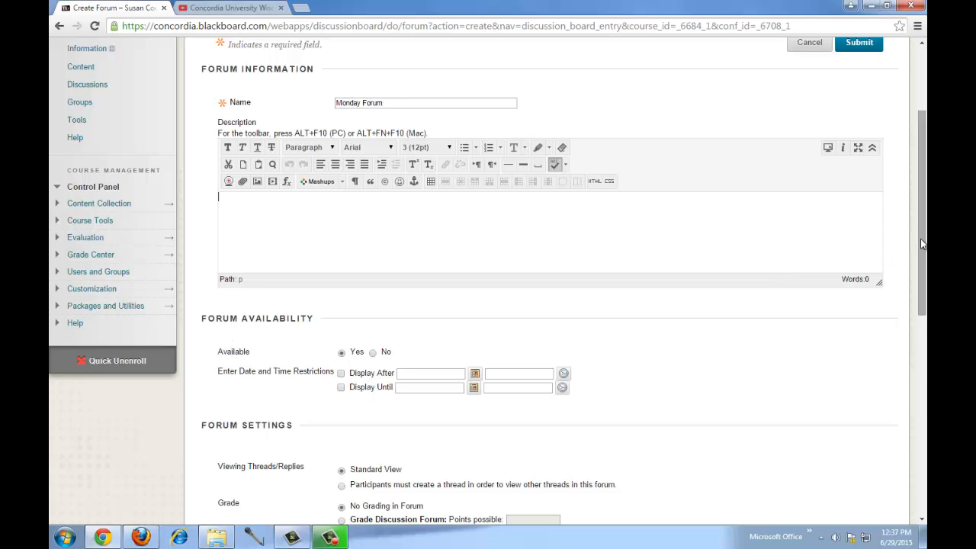
pyautogui.moveTo(921, 243); pyautogui.dragTo(921, 302)
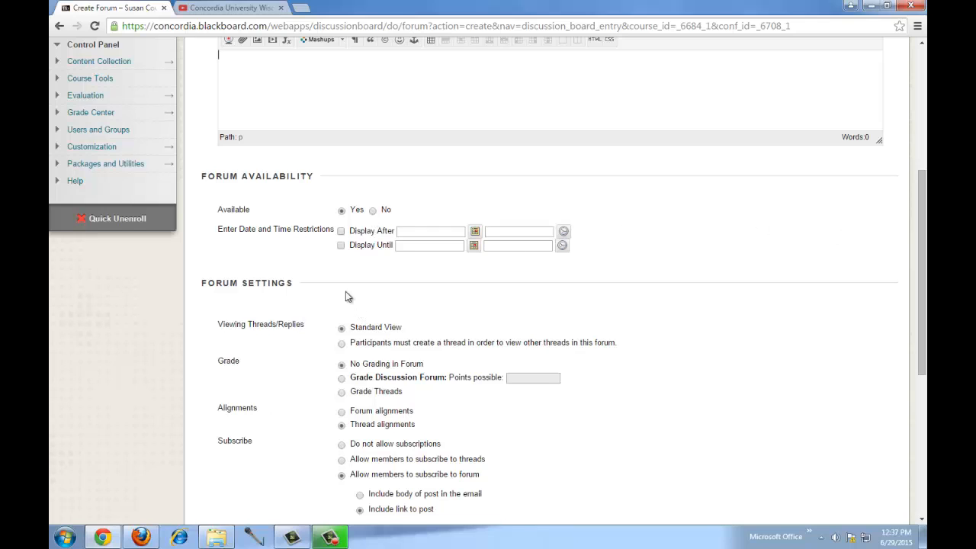
pyautogui.click(341, 232)
pyautogui.click(341, 247)
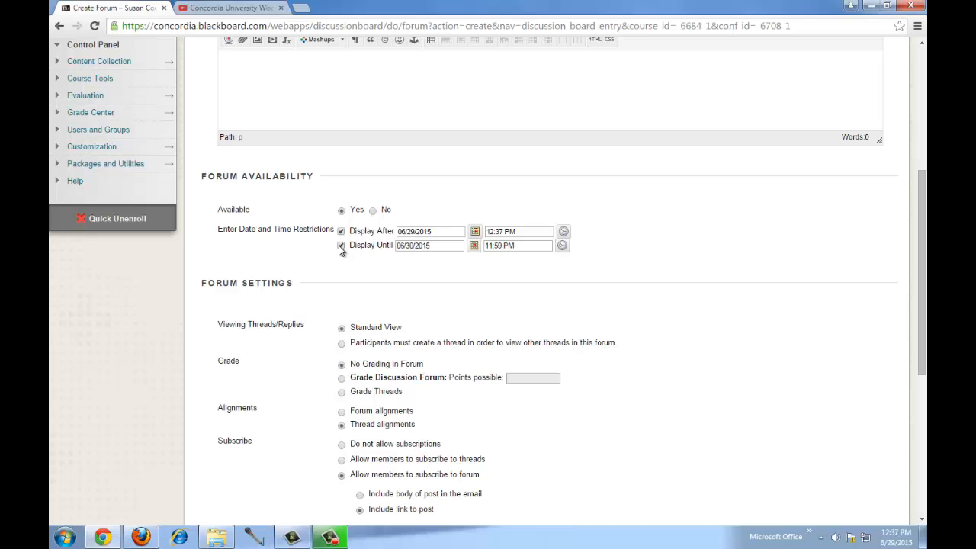
pyautogui.click(340, 231)
# Dismiss the Windows color scheme prompt and require participants to create a thread in order to view other threads in the forum.
pyautogui.moveTo(920, 254); pyautogui.dragTo(904, 349)
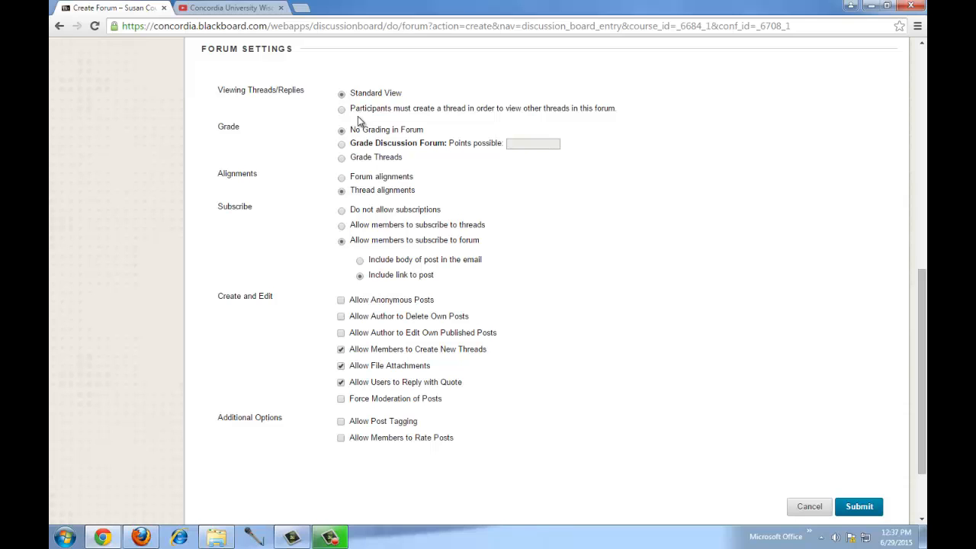
pyautogui.scroll(3, 910, 261)
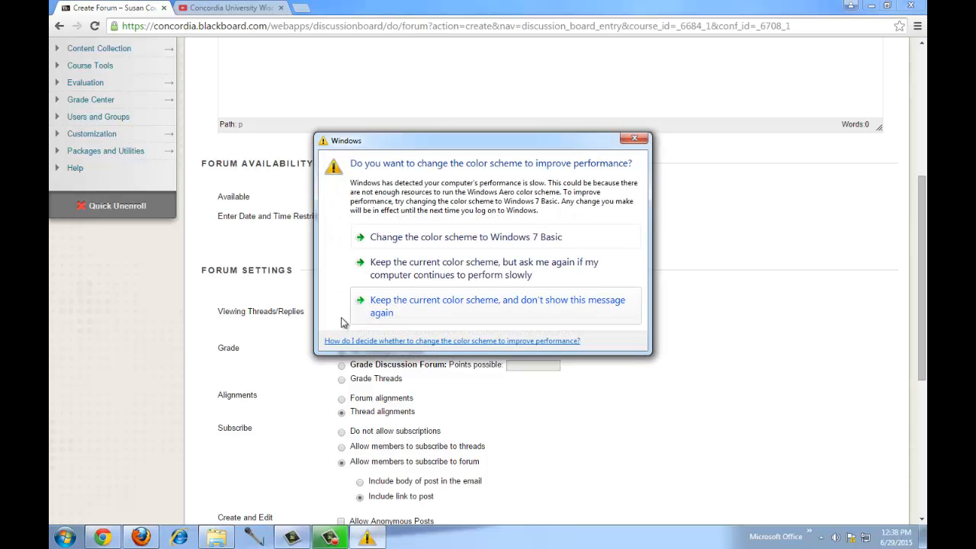
pyautogui.click(634, 138)
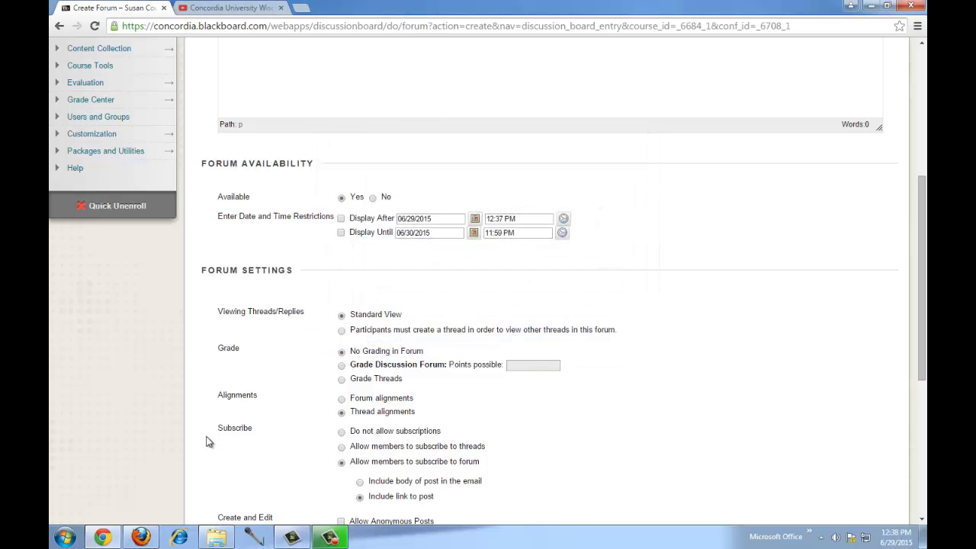
pyautogui.click(341, 332)
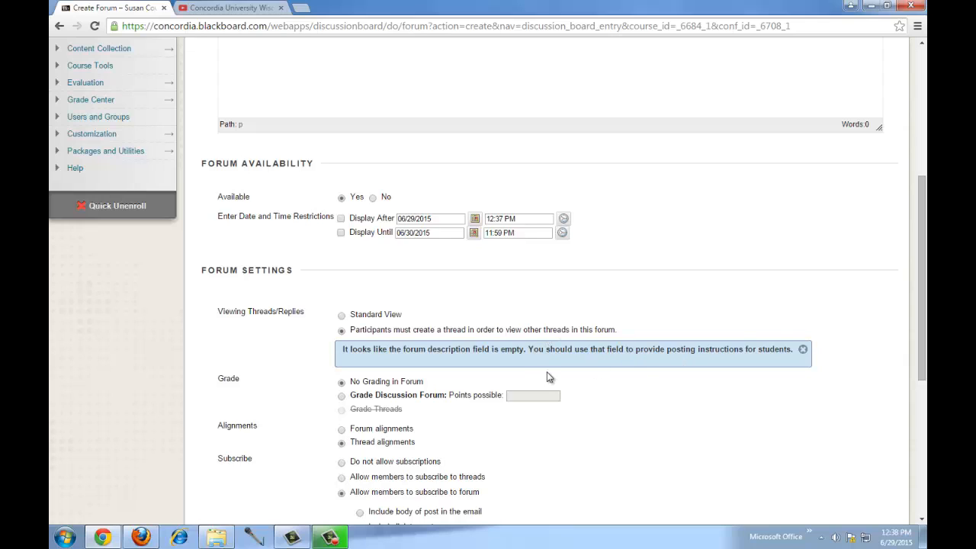
# Fill the forum description with "Please answer the following questions:" and two paragraphs of random placeholder characters.
pyautogui.moveTo(921, 294); pyautogui.dragTo(918, 233)
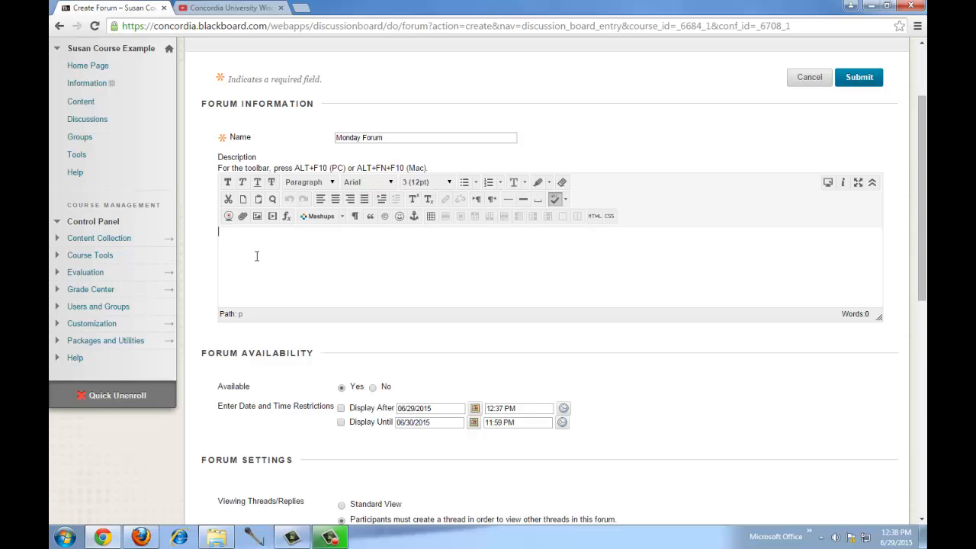
pyautogui.write('Please answer the folloiwwn')
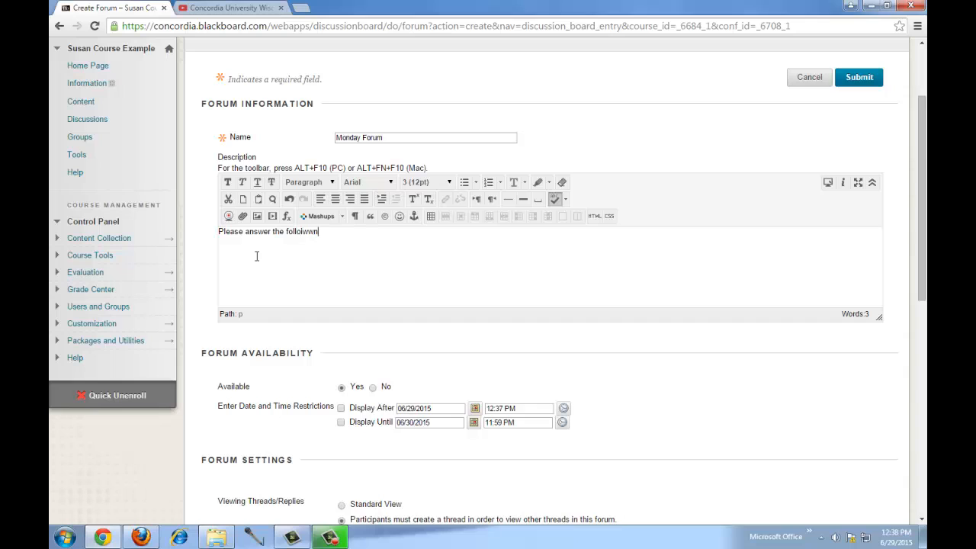
pyautogui.press('BackSpace')
pyautogui.press('BackSpace')
pyautogui.press('BackSpace')
pyautogui.press('BackSpace')
pyautogui.write('owing questions:')
pyautogui.press('Return')
pyautogui.write('ajslfjslfjdsfk')
pyautogui.press('Return')
pyautogui.write('asjflksdjfldskfjas')
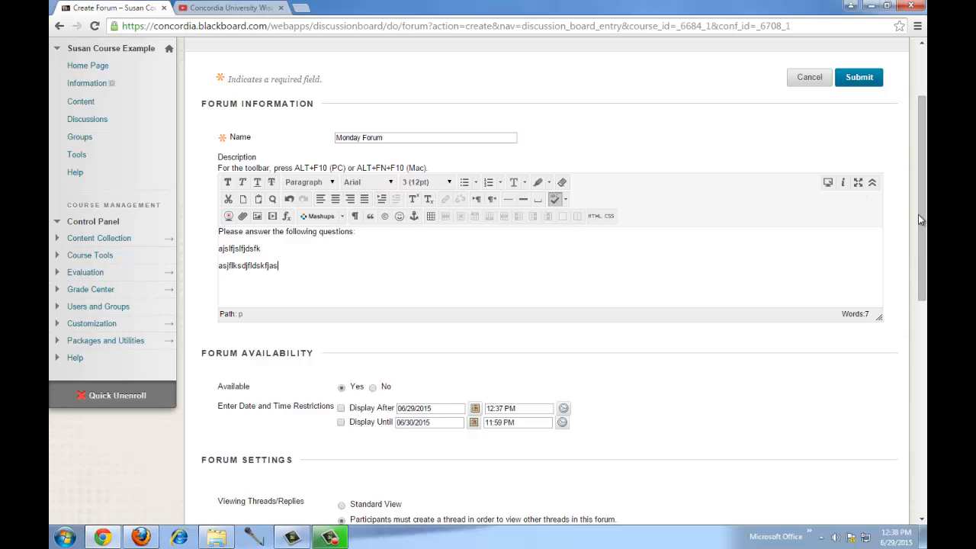
# Set the forum to be graded as a whole with 100 points possible.
pyautogui.scroll(-5, 235, 212)
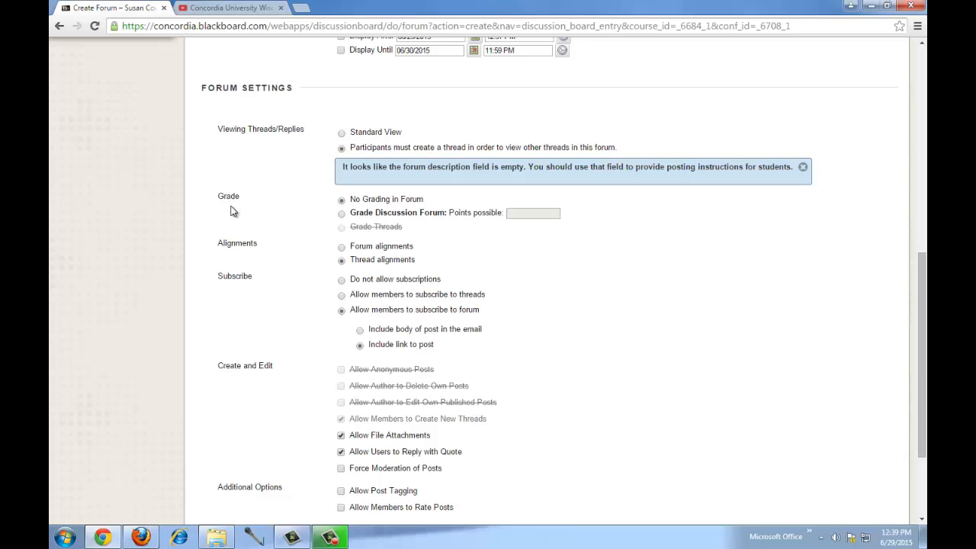
pyautogui.click(342, 214)
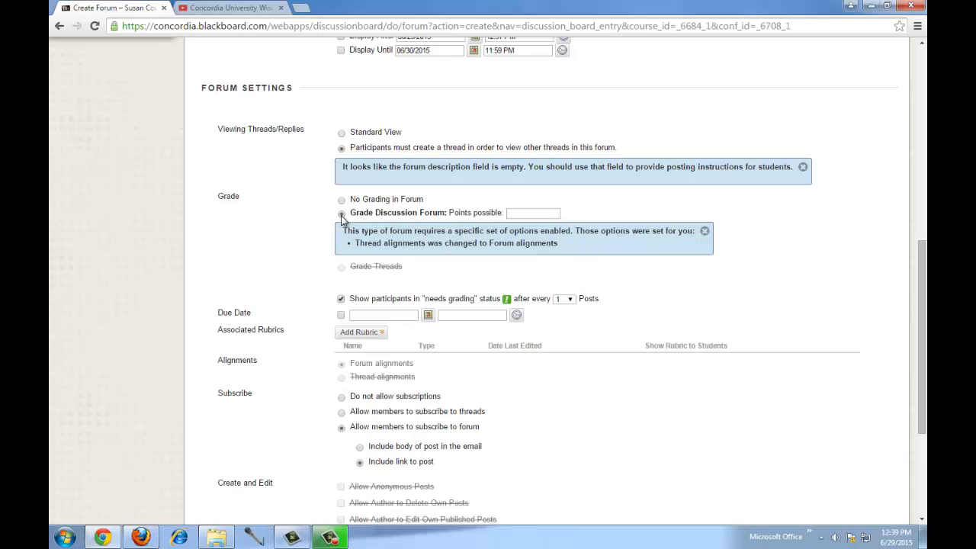
pyautogui.click(545, 213)
pyautogui.write('100')
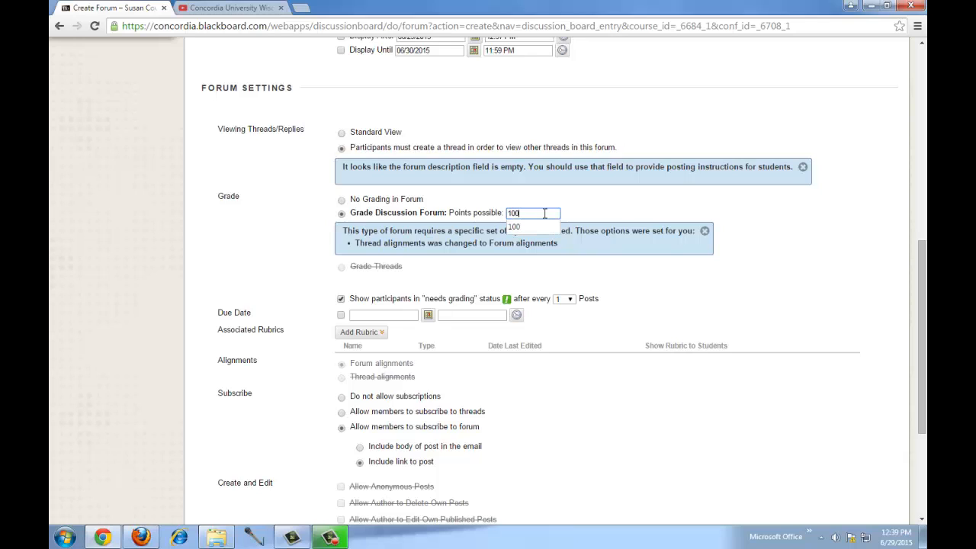
pyautogui.click(763, 230)
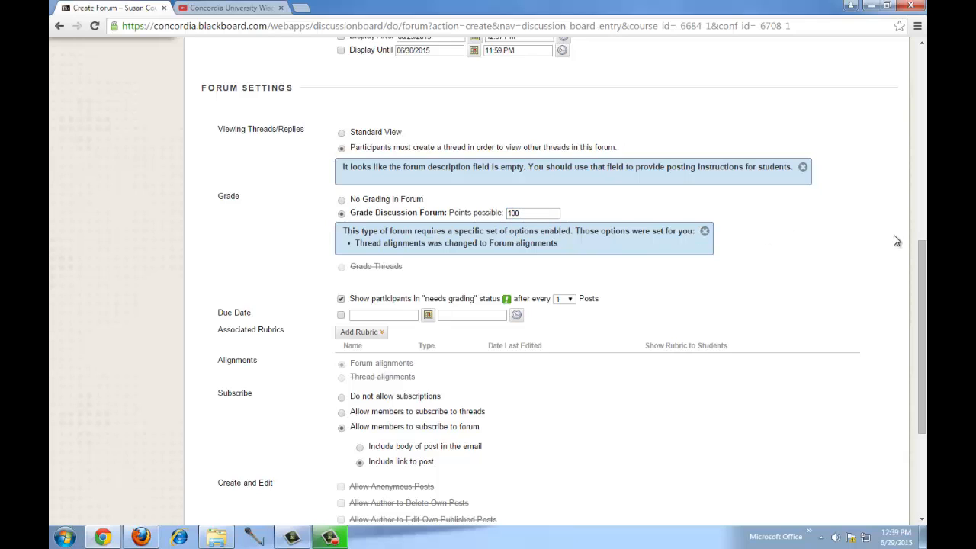
# Check the rubric choices and remaining forum settings, and submit the Monday Forum.
pyautogui.moveTo(922, 265); pyautogui.dragTo(922, 308)
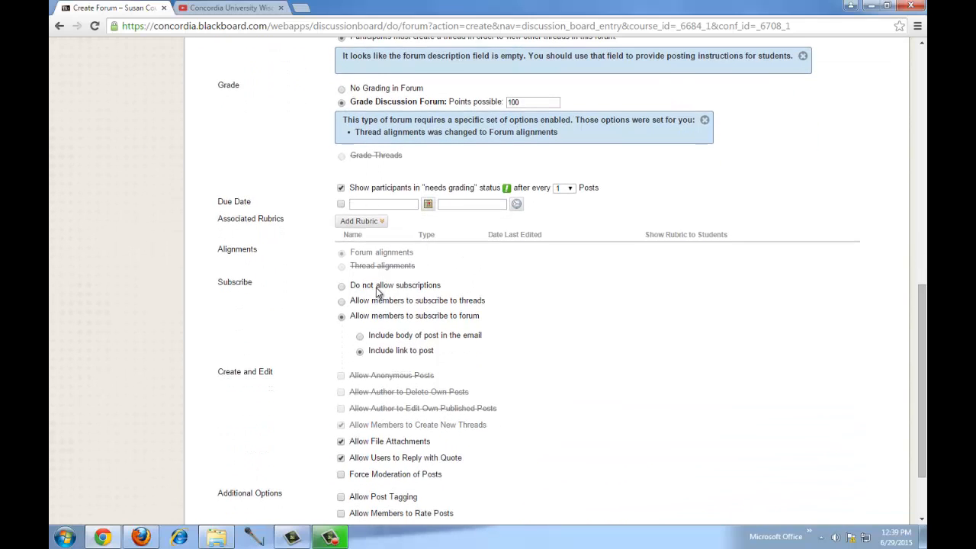
pyautogui.click(362, 222)
pyautogui.moveTo(920, 305); pyautogui.dragTo(920, 347)
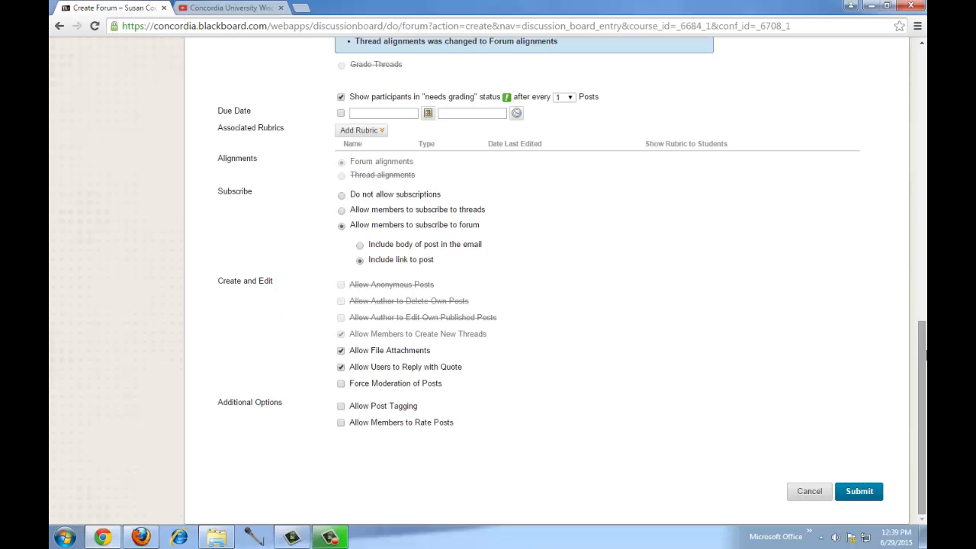
pyautogui.moveTo(922, 352)
pyautogui.mouseDown()
pyautogui.moveTo(916, 324)
pyautogui.moveTo(915, 361)
pyautogui.moveTo(912, 339)
pyautogui.moveTo(913, 352)
pyautogui.mouseUp()
pyautogui.click(862, 493)
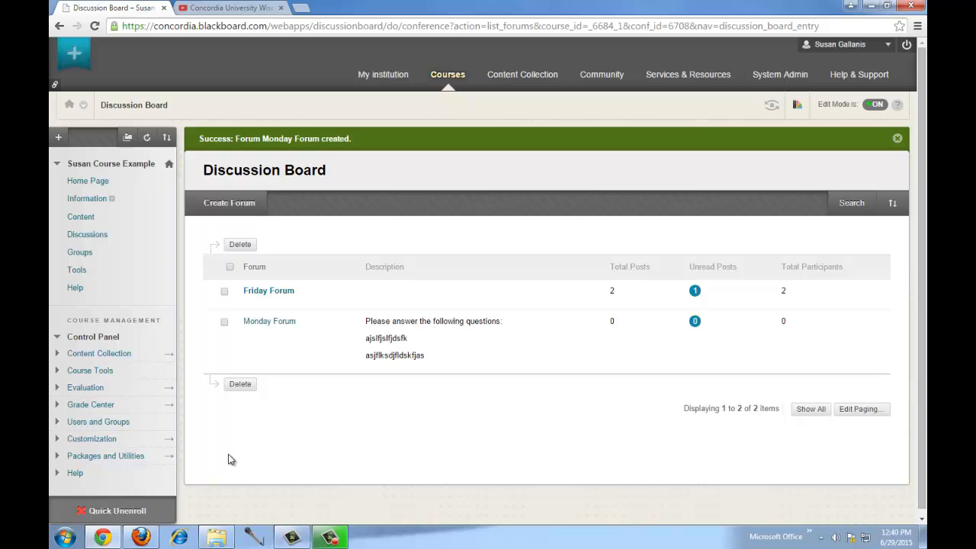
# Open the Unit 3 folder in the course's Content area.
pyautogui.click(84, 222)
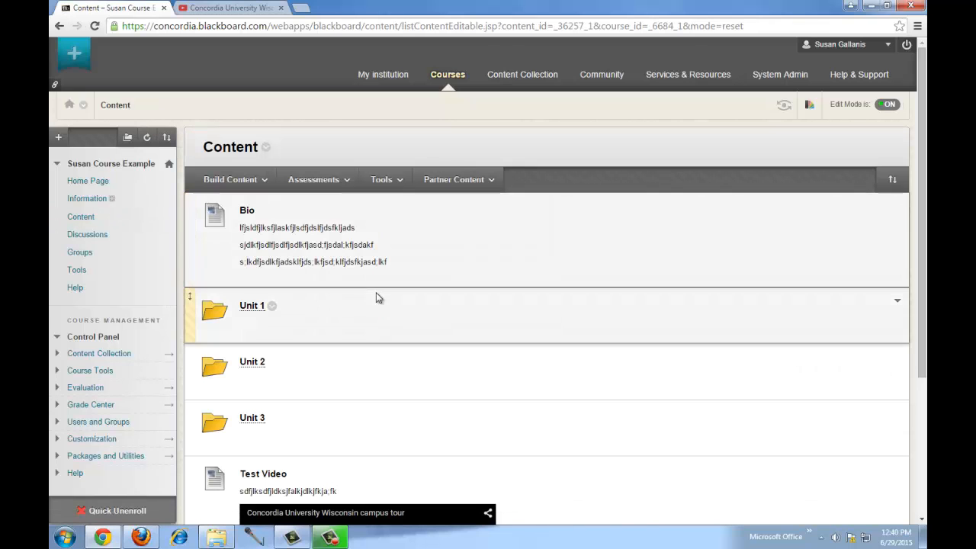
pyautogui.scroll(-3, 377, 297)
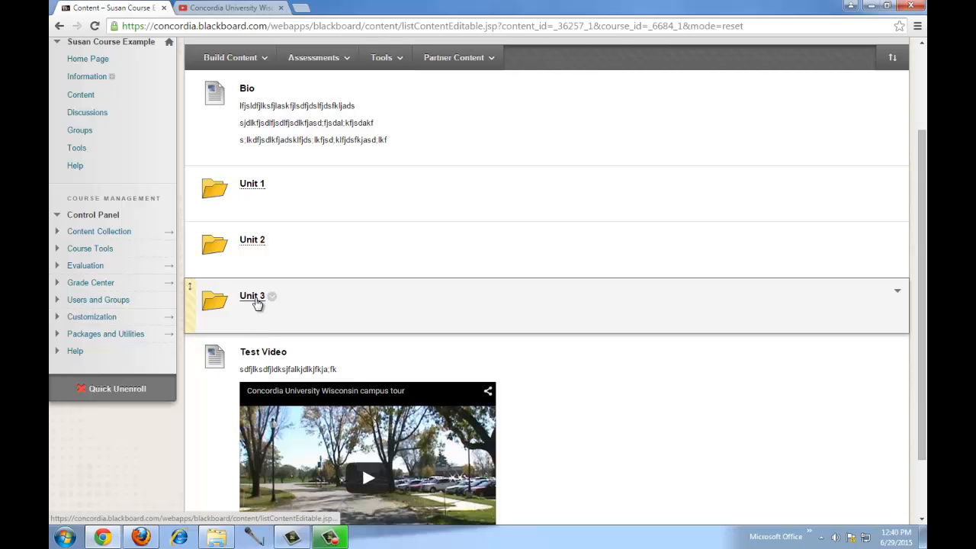
pyautogui.click(256, 304)
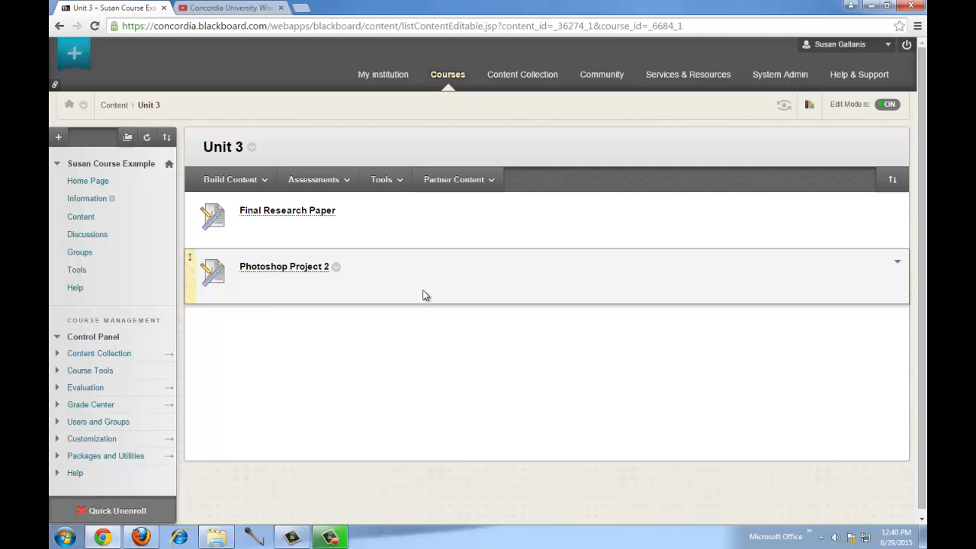
# Add a discussion board link in Unit 3 that points to the Monday Forum, keeping its default name and options.
pyautogui.click(383, 180)
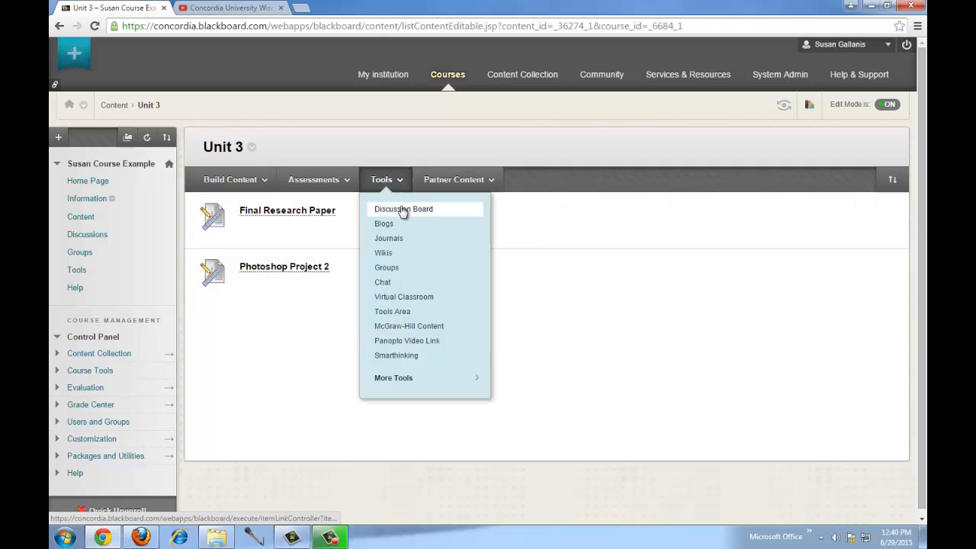
pyautogui.click(402, 209)
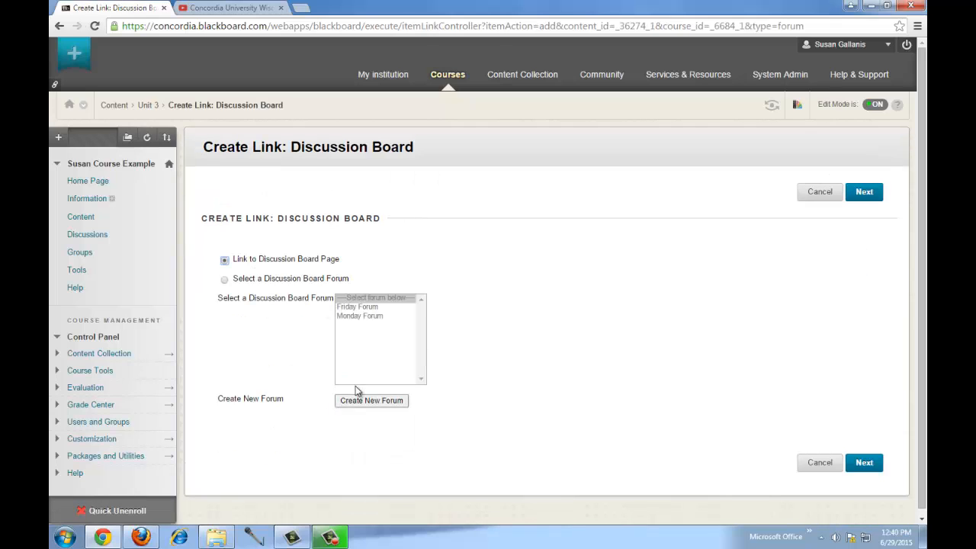
pyautogui.click(225, 279)
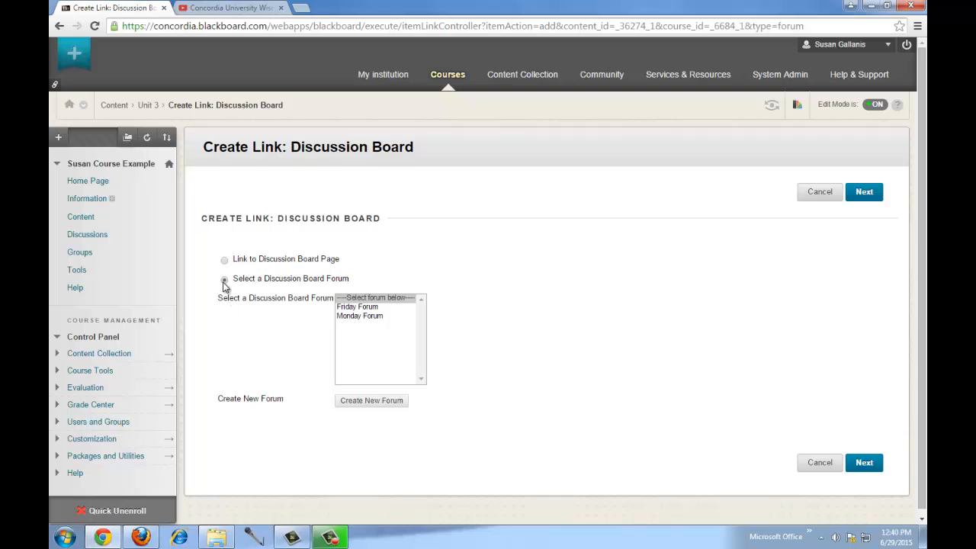
pyautogui.click(365, 316)
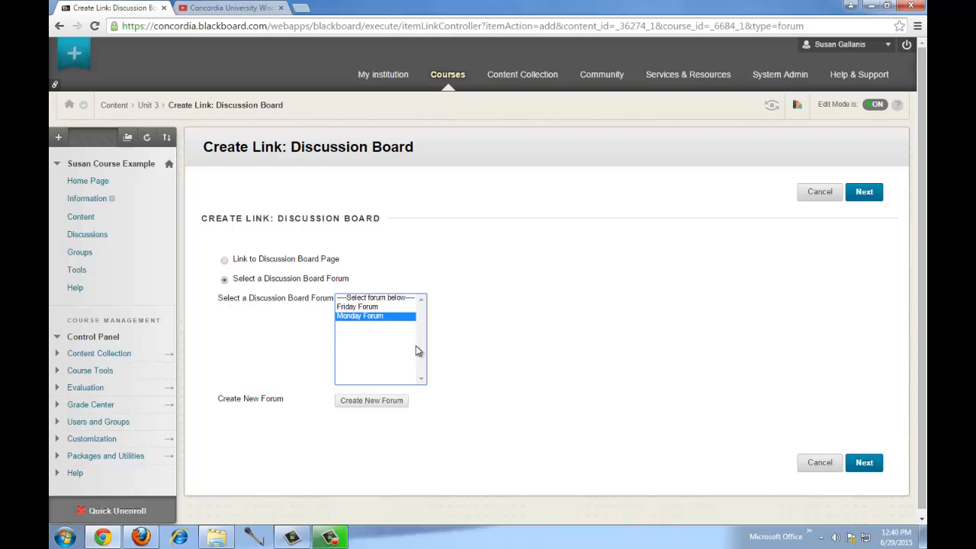
pyautogui.click(864, 463)
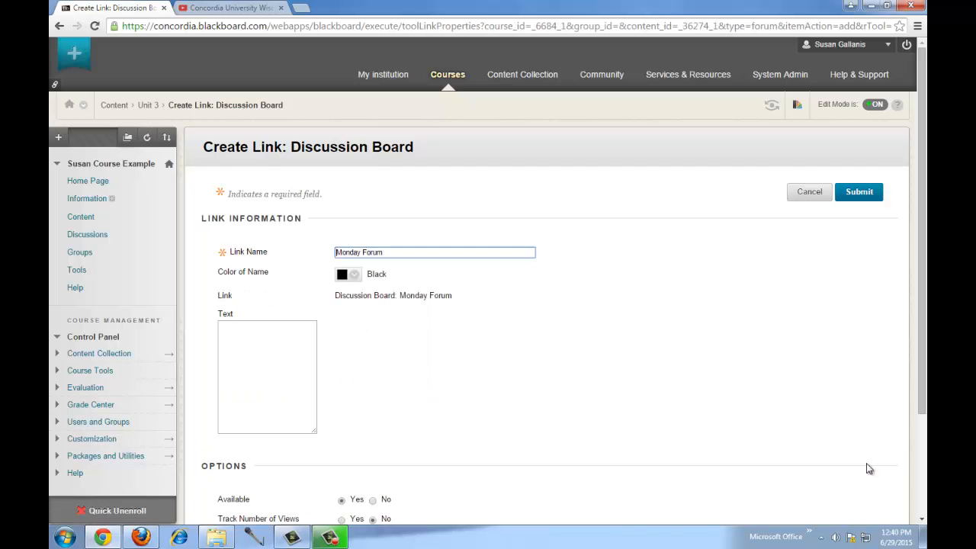
pyautogui.scroll(-2, 747, 442)
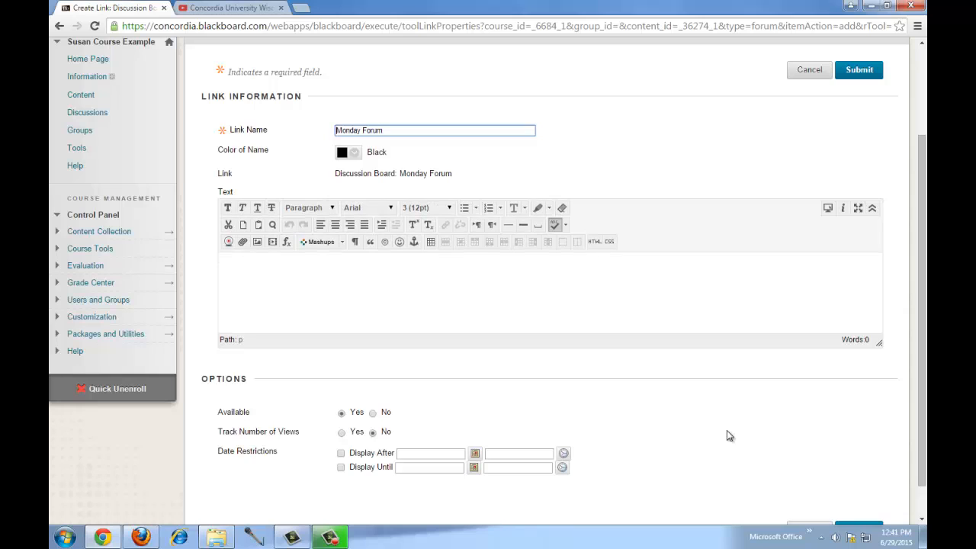
pyautogui.click(388, 271)
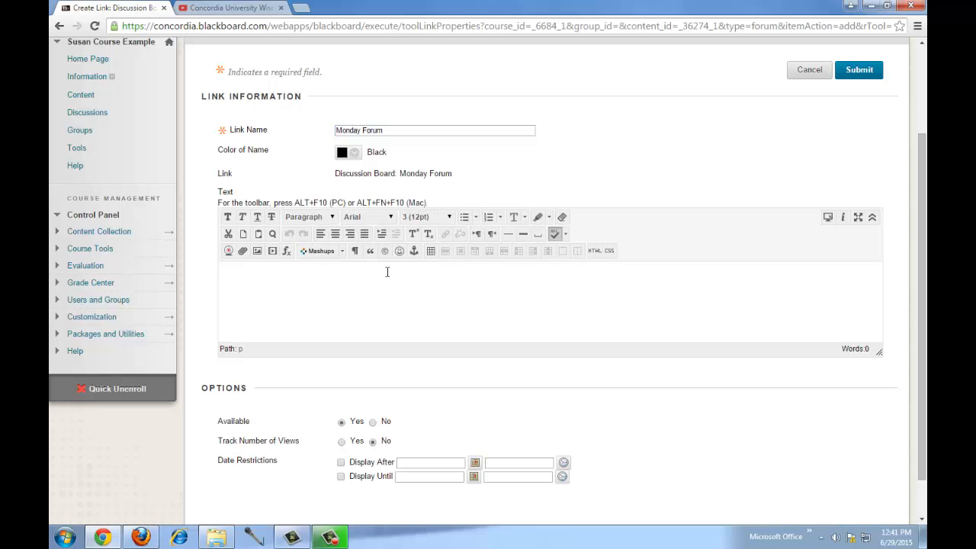
pyautogui.scroll(-1, 386, 272)
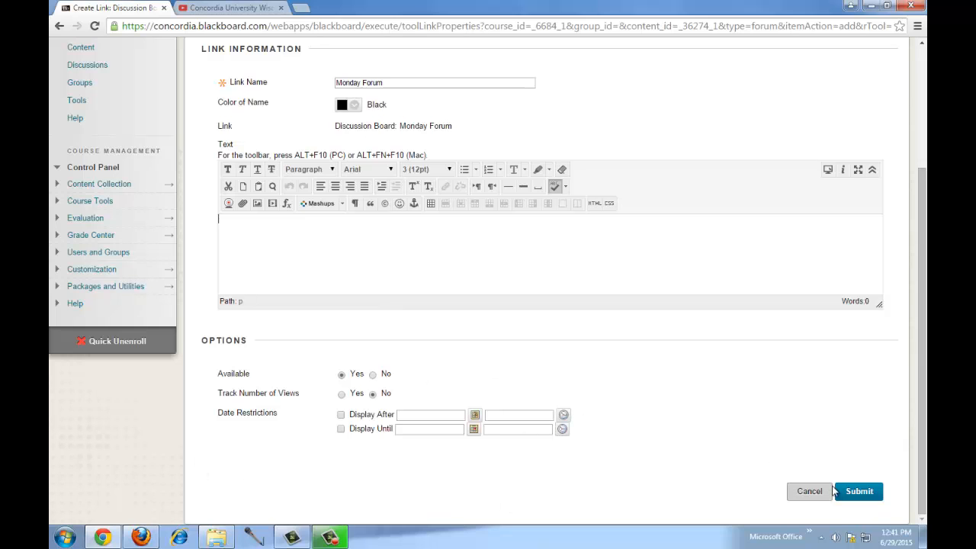
pyautogui.click(858, 493)
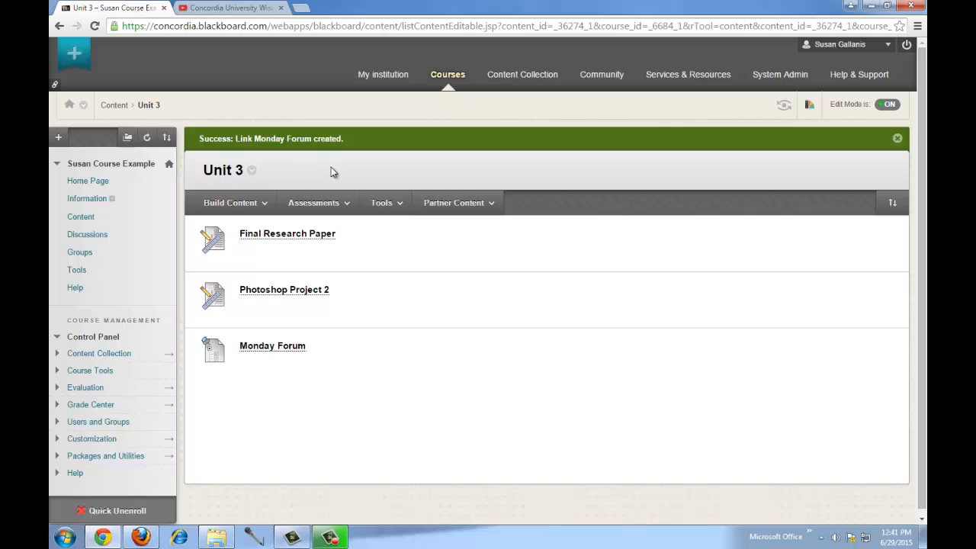
pyautogui.click(384, 202)
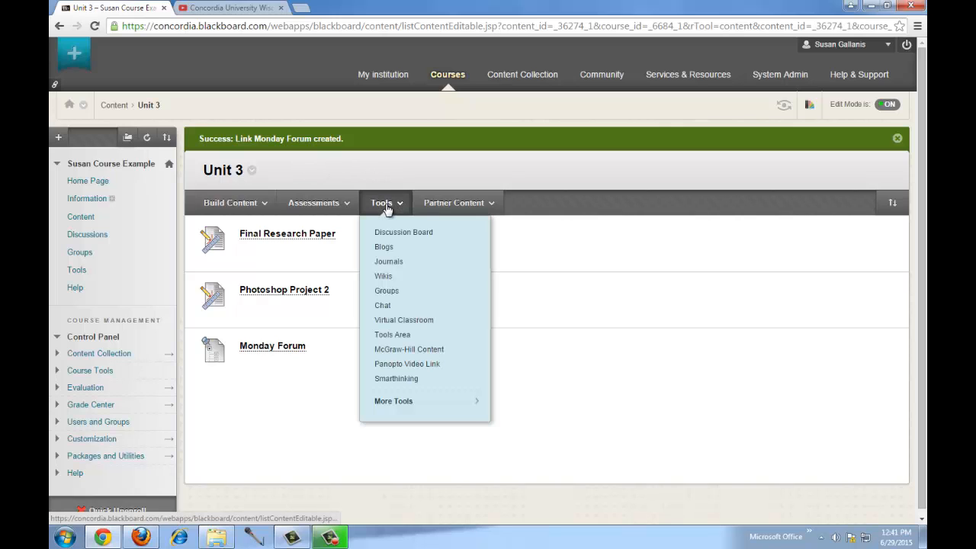
pyautogui.click(421, 238)
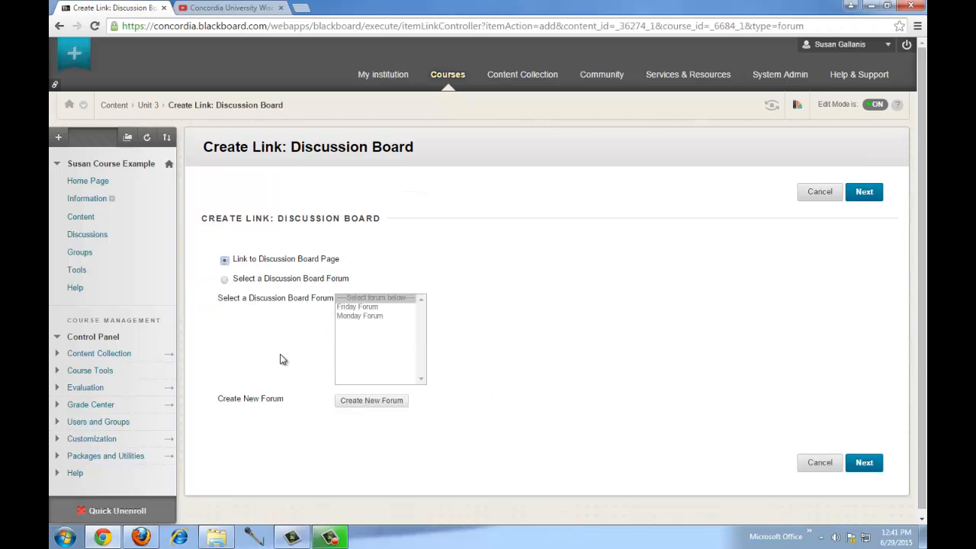
pyautogui.click(224, 279)
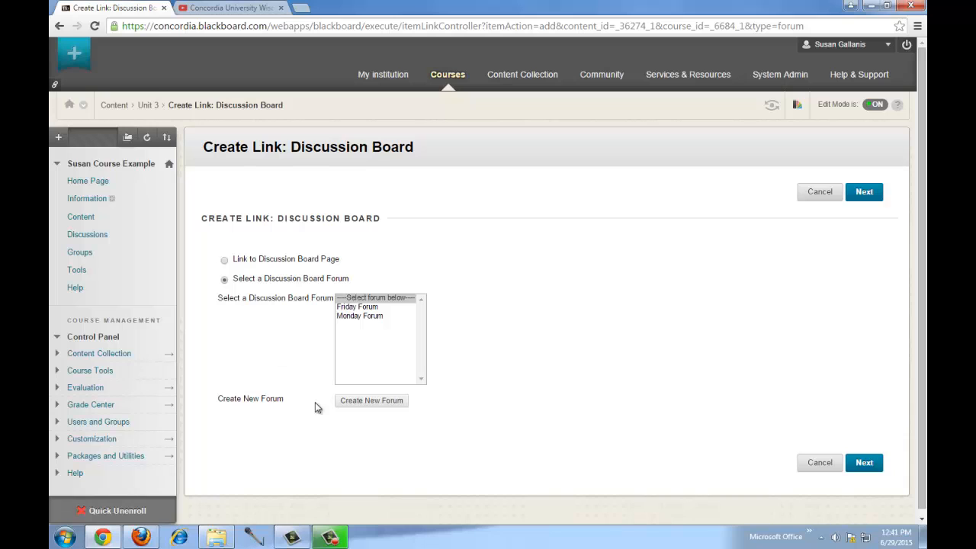
pyautogui.click(373, 401)
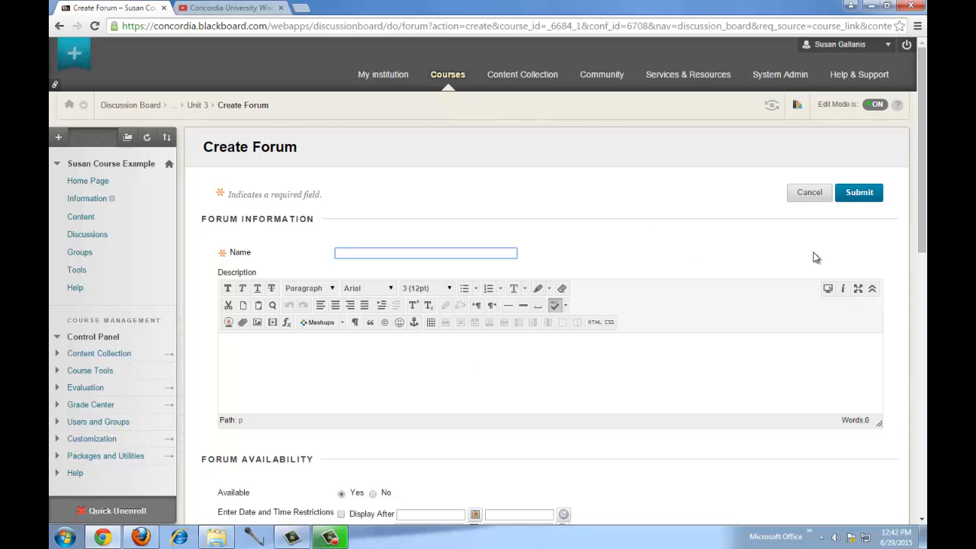
pyautogui.click(815, 193)
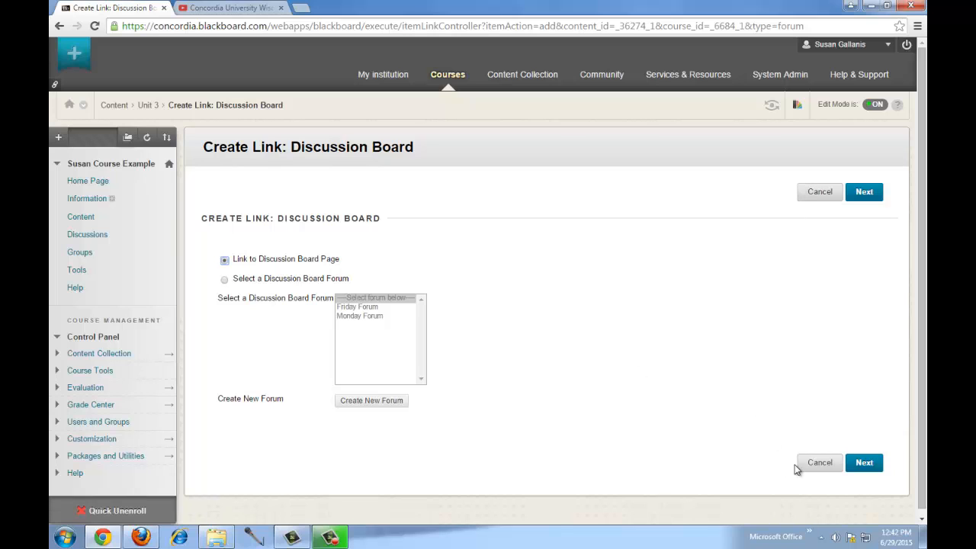
pyautogui.click(809, 463)
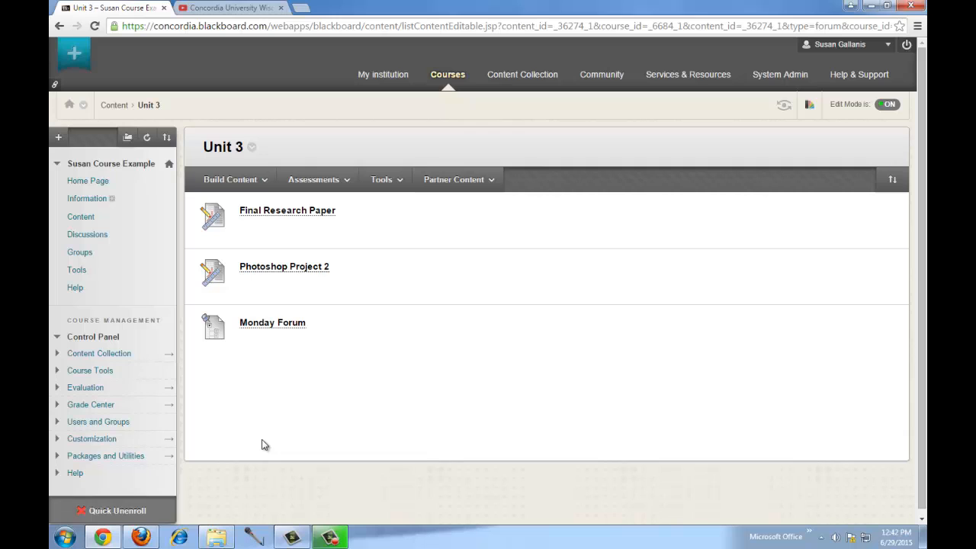
# Open the Friday Forum Questions thread in the Friday Forum from the course discussions.
pyautogui.click(96, 236)
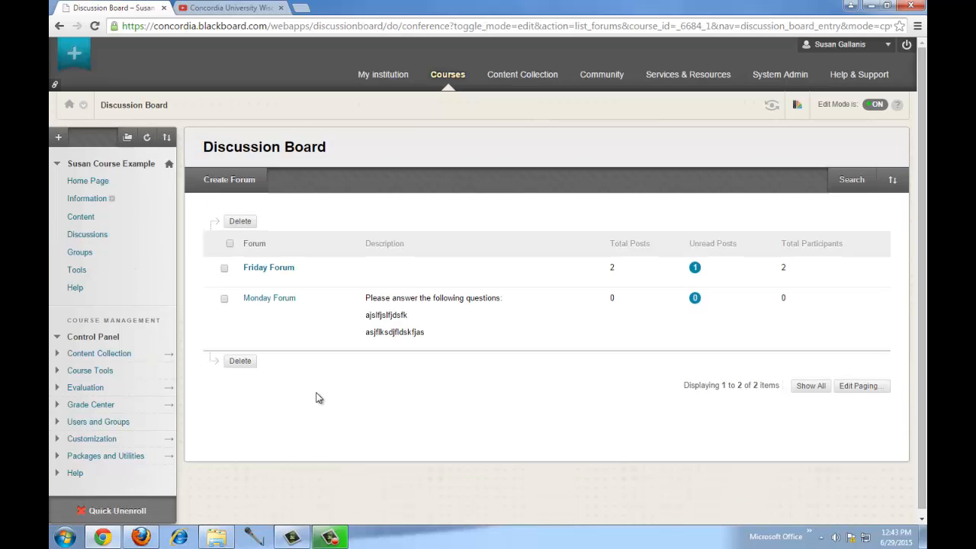
pyautogui.click(273, 273)
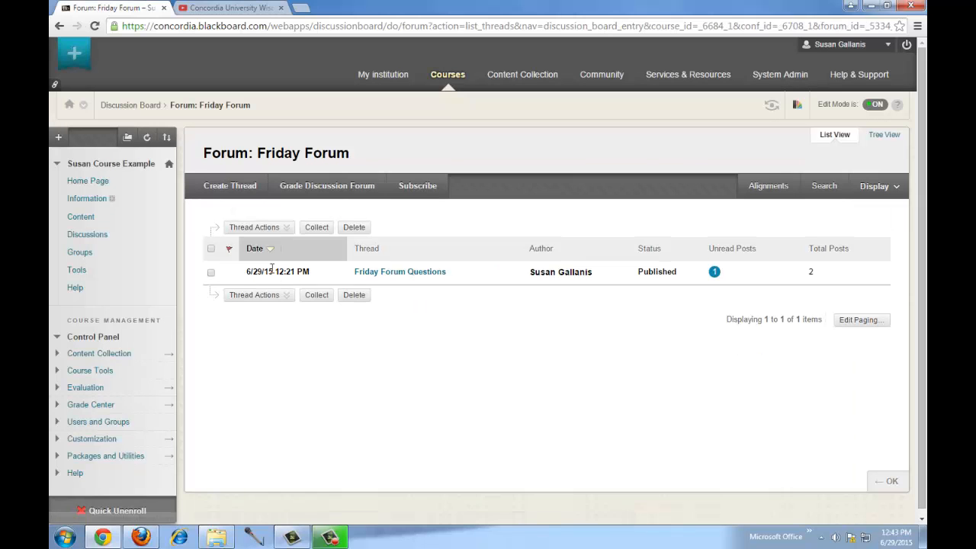
pyautogui.click(255, 294)
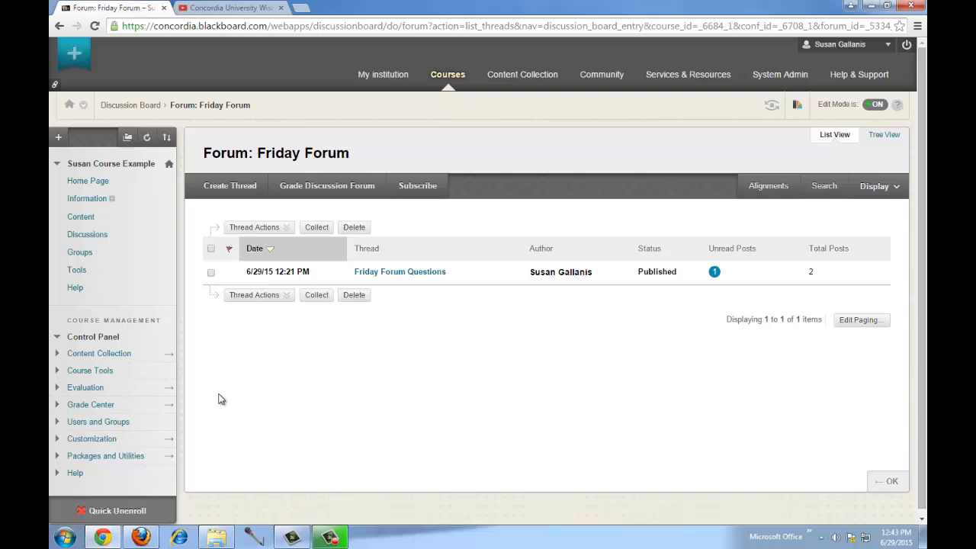
pyautogui.click(211, 250)
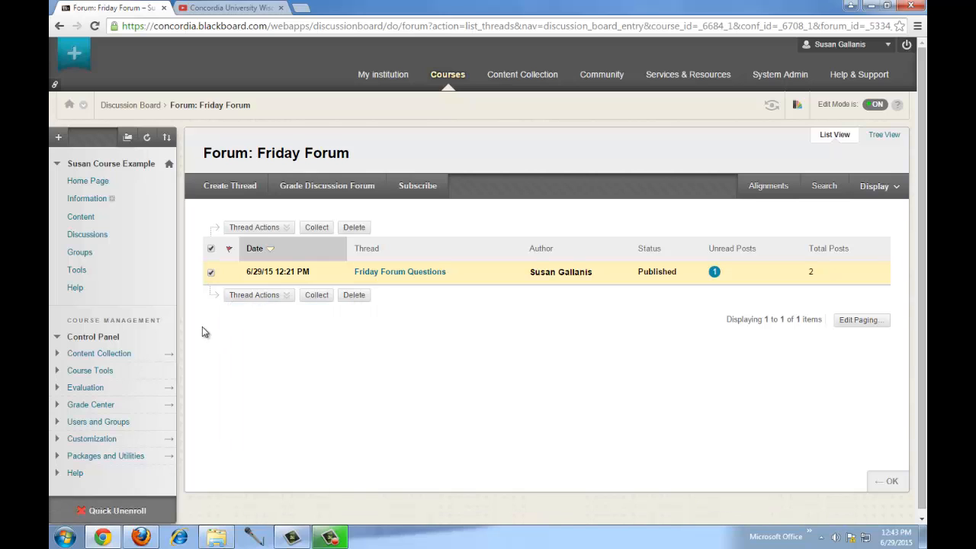
pyautogui.click(211, 272)
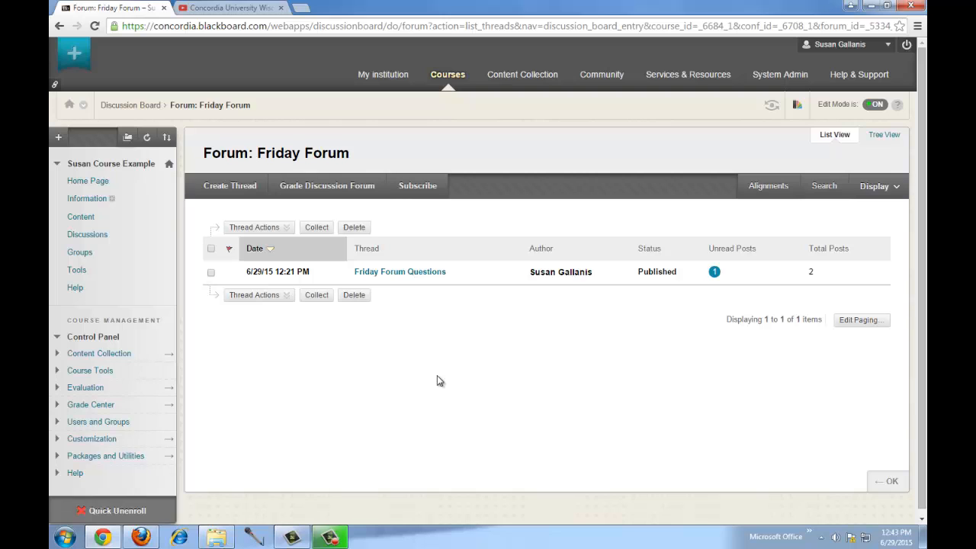
pyautogui.click(395, 273)
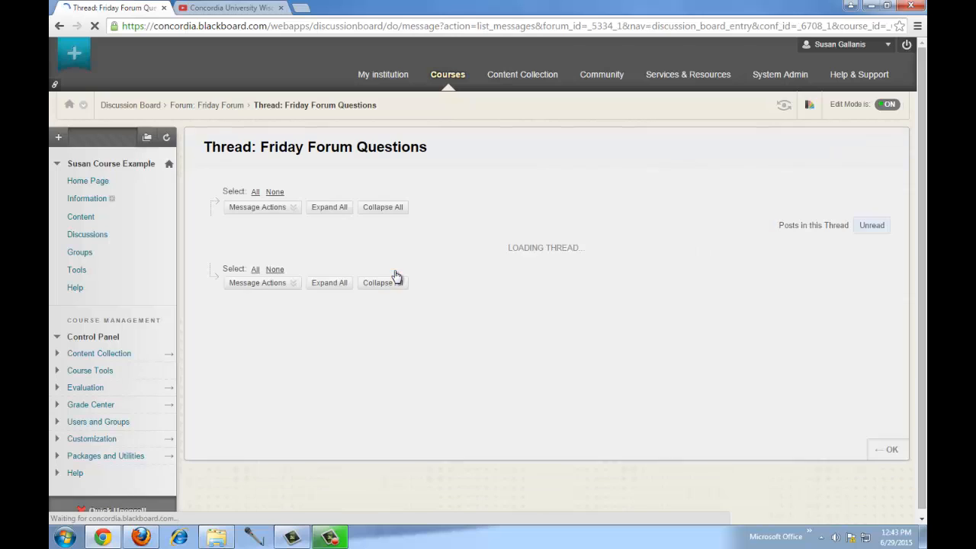
pyautogui.scroll(-2, 392, 273)
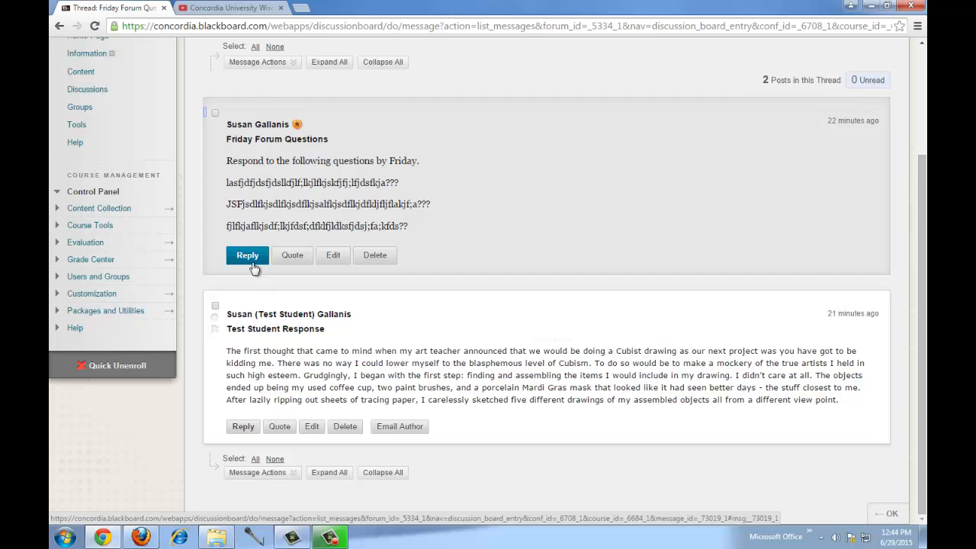
# Post a reply to Test Student Response reading "fsdfsddfsdf" and "sadfsdfafadfddsf" on separate lines, and return to the Friday Forum's thread list.
pyautogui.click(244, 428)
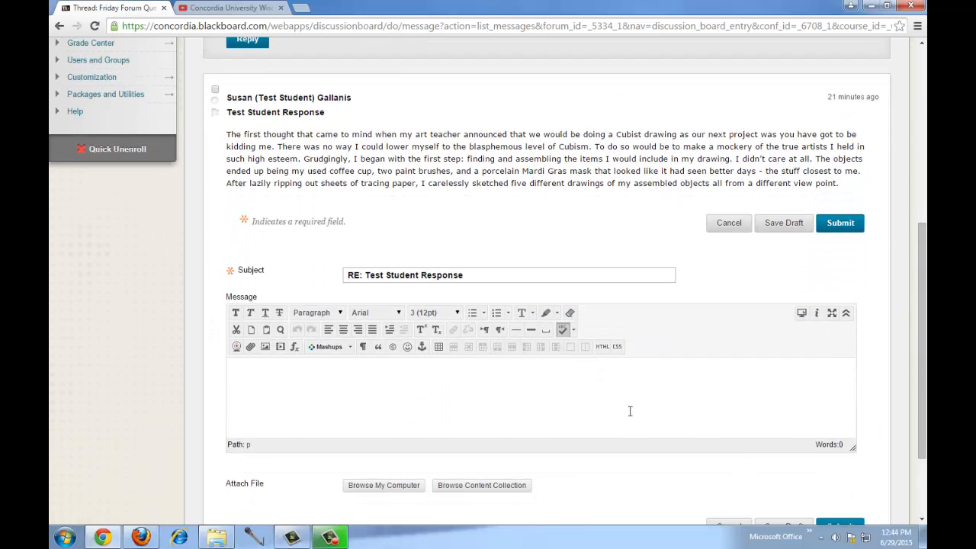
pyautogui.click(627, 403)
pyautogui.write('fsdfsddfsdf')
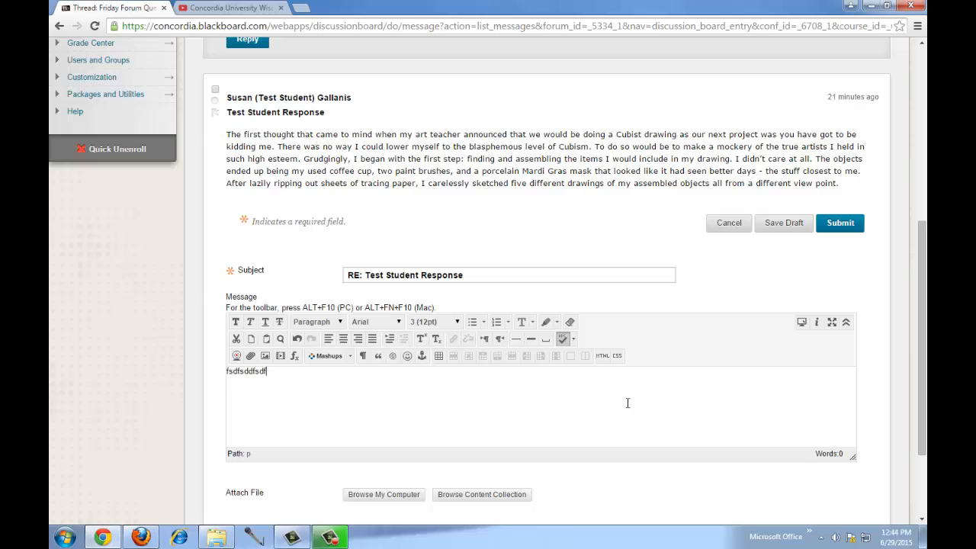
pyautogui.press('Return')
pyautogui.write('sadfsdfafadfddsf')
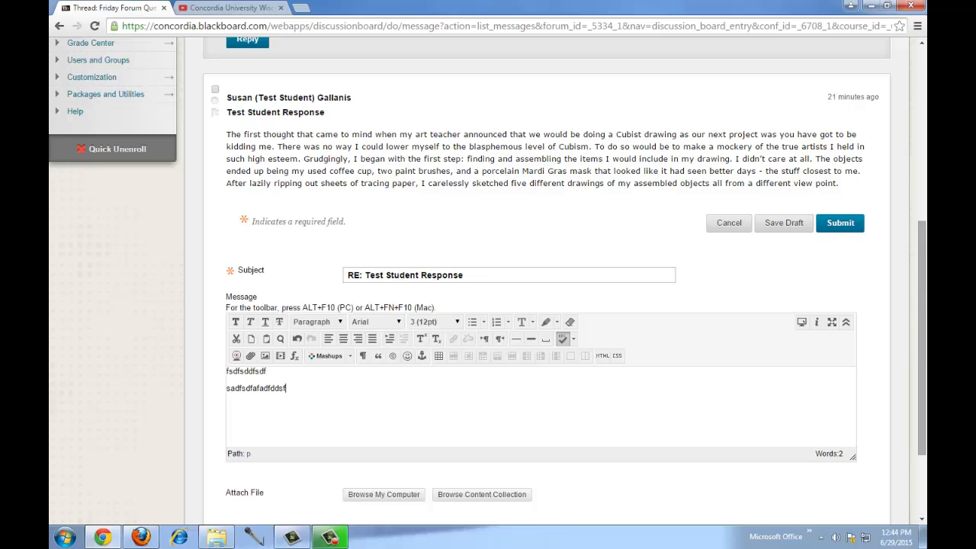
pyautogui.scroll(-2, 854, 321)
pyautogui.click(849, 419)
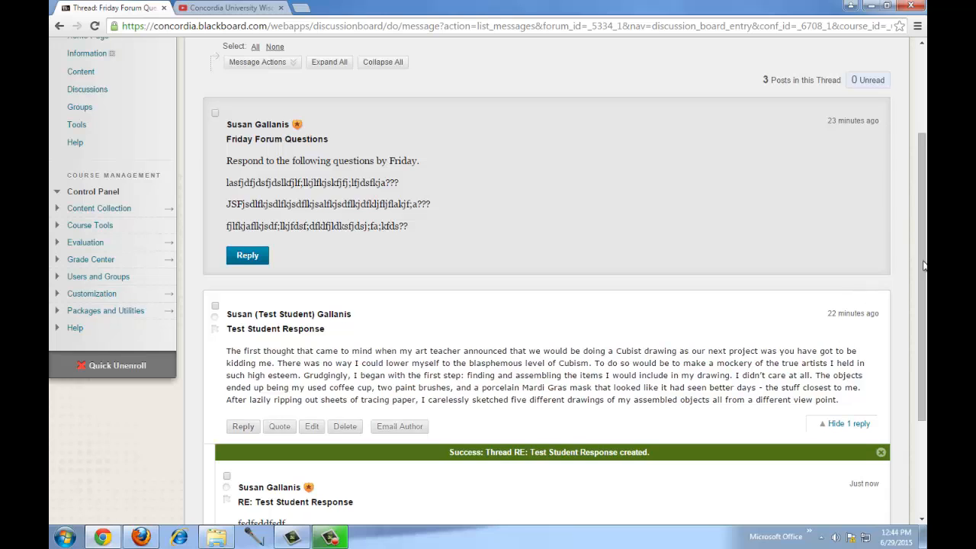
pyautogui.scroll(-1, 923, 316)
pyautogui.scroll(-1, 923, 316)
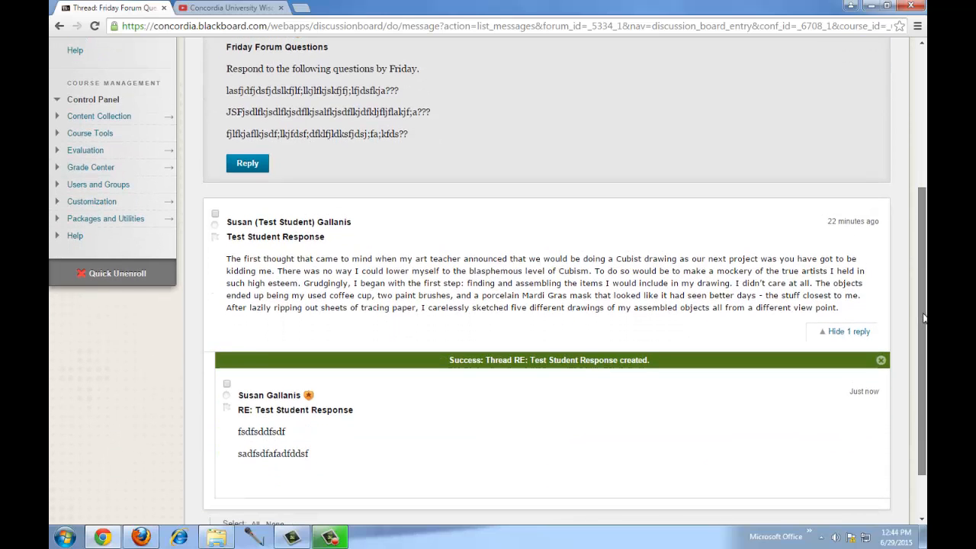
pyautogui.moveTo(923, 318); pyautogui.dragTo(907, 379)
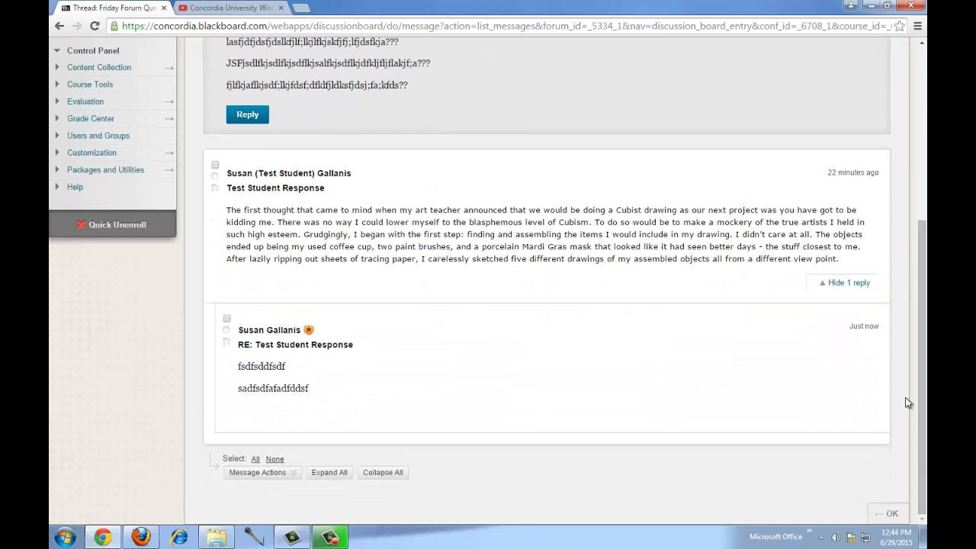
pyautogui.click(892, 517)
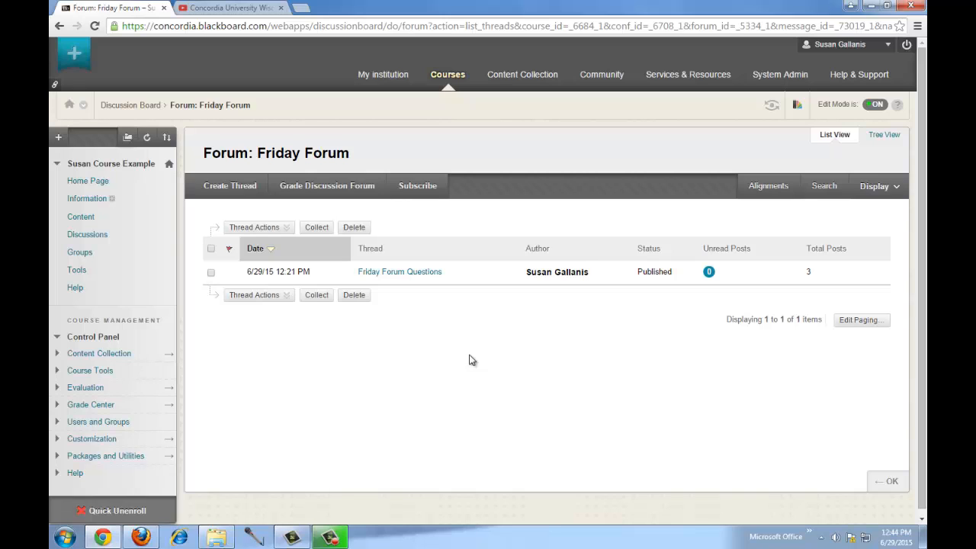
# Subscribe to the Friday Forum and unsubscribe from it again.
pyautogui.click(425, 185)
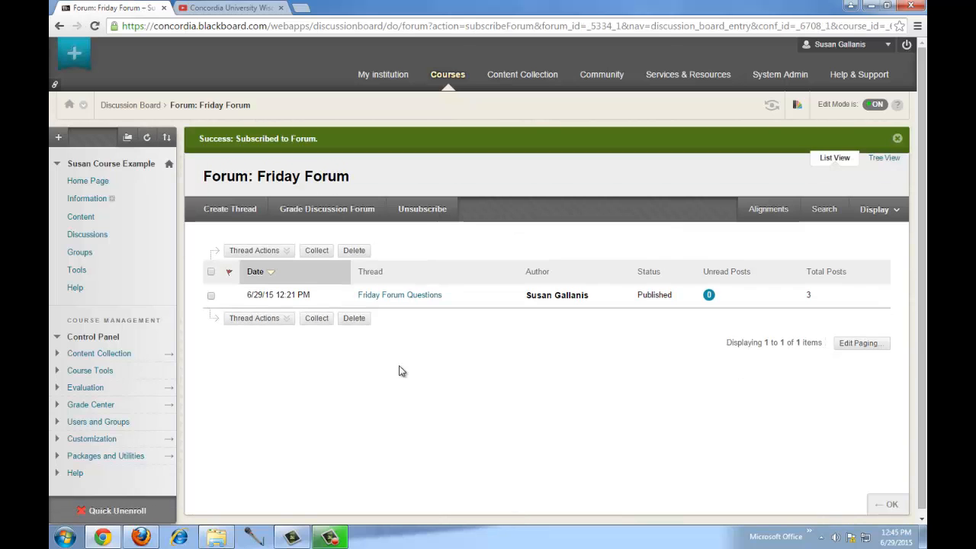
pyautogui.click(430, 212)
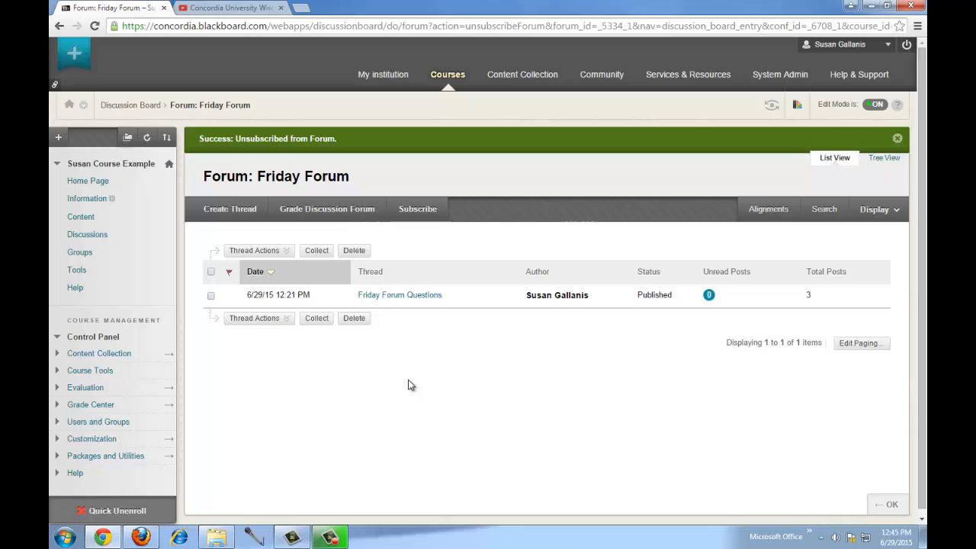
# Open the Friday Forum's grading page for the test student who has one post.
pyautogui.click(333, 214)
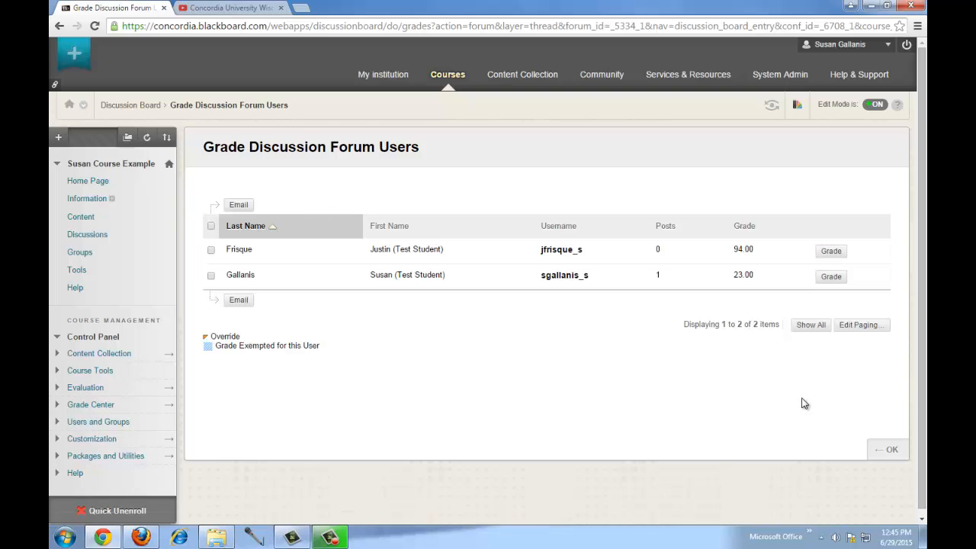
pyautogui.click(831, 276)
pyautogui.scroll(-1, 915, 266)
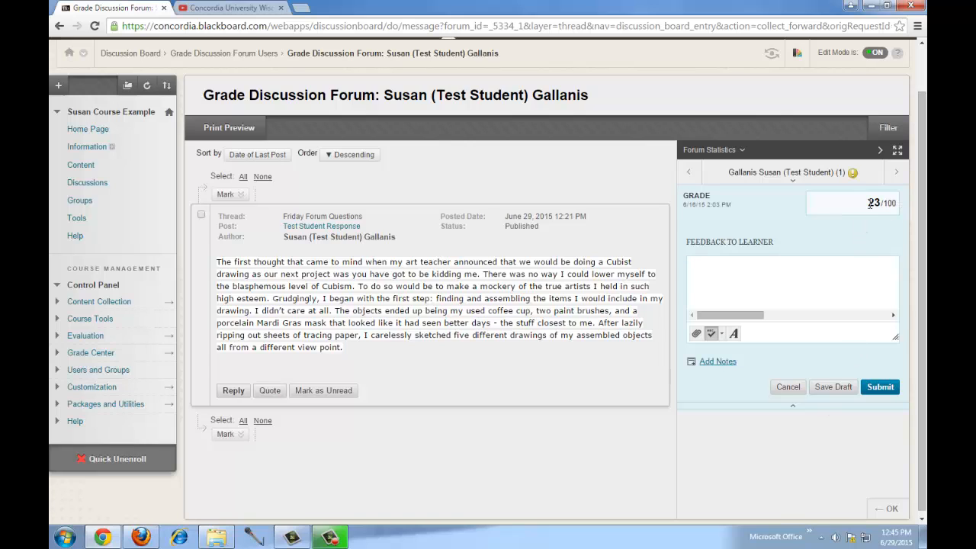
# Clear the student's existing forum grade and enter the learner feedback "jsdfjkljfalksdfjslkfjsfsjfsadjf" and "jlfsdjflsdkjfslkdfjsdlkfjsdf;ajsd;kasdjf" on separate lines.
pyautogui.moveTo(870, 203); pyautogui.dragTo(879, 199)
pyautogui.press('BackSpace')
pyautogui.click(841, 222)
pyautogui.click(735, 275)
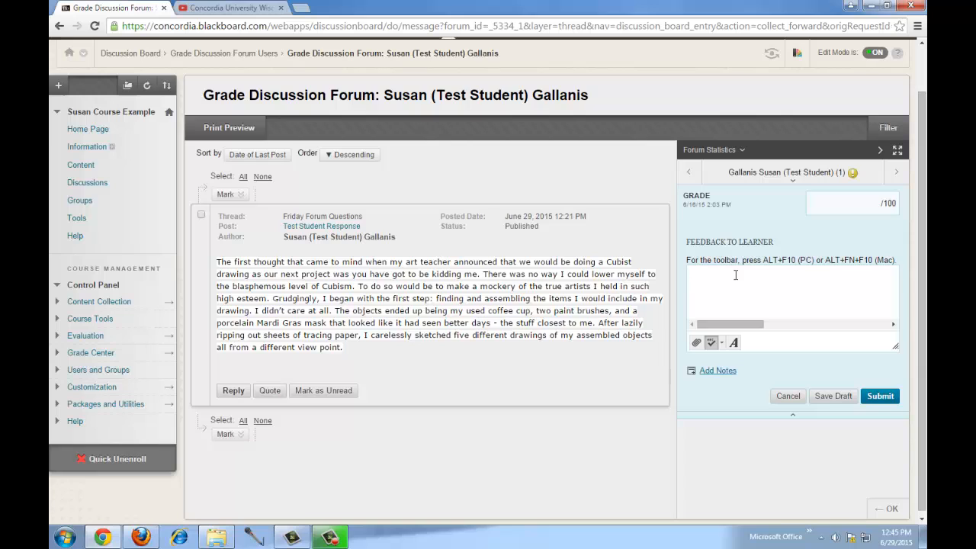
pyautogui.write('jsdfjkljfalksdfjslkfjsfsjfsadjf ')
pyautogui.write('jlfsdjflsdkjfslkdfjsdlkfjsdf;ajsd;kasdjf')
# Set the student's forum grade to 66, submit it, and return to the Friday Forum's thread list.
pyautogui.click(869, 206)
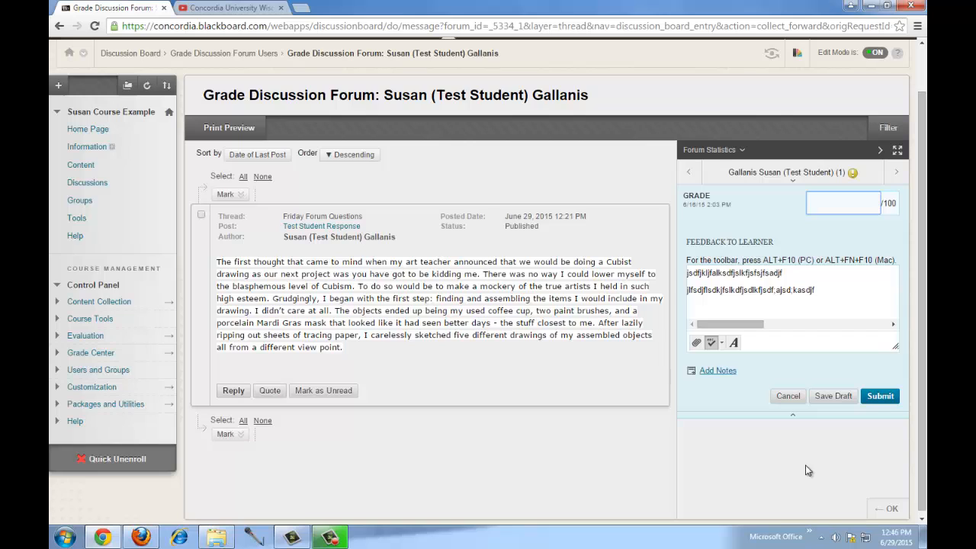
pyautogui.write('66')
pyautogui.click(883, 395)
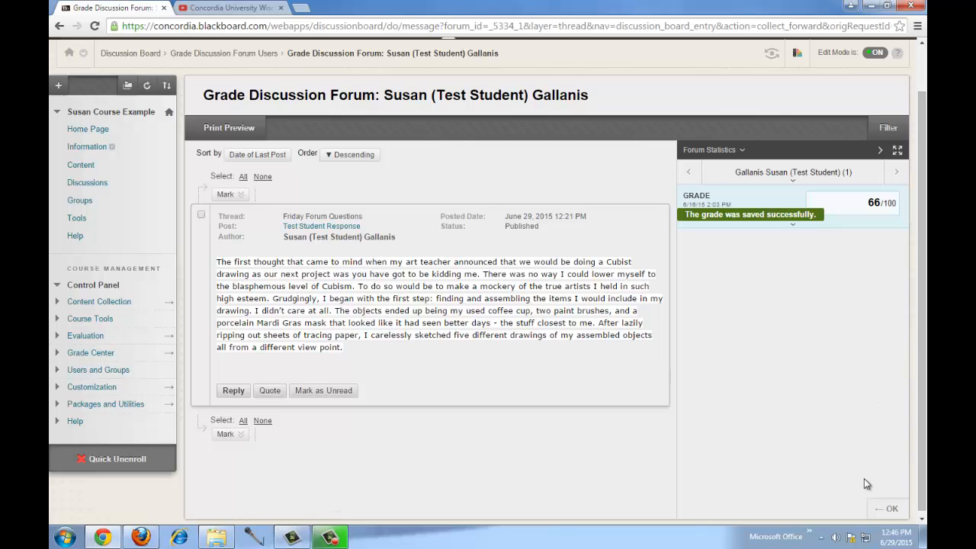
pyautogui.click(885, 509)
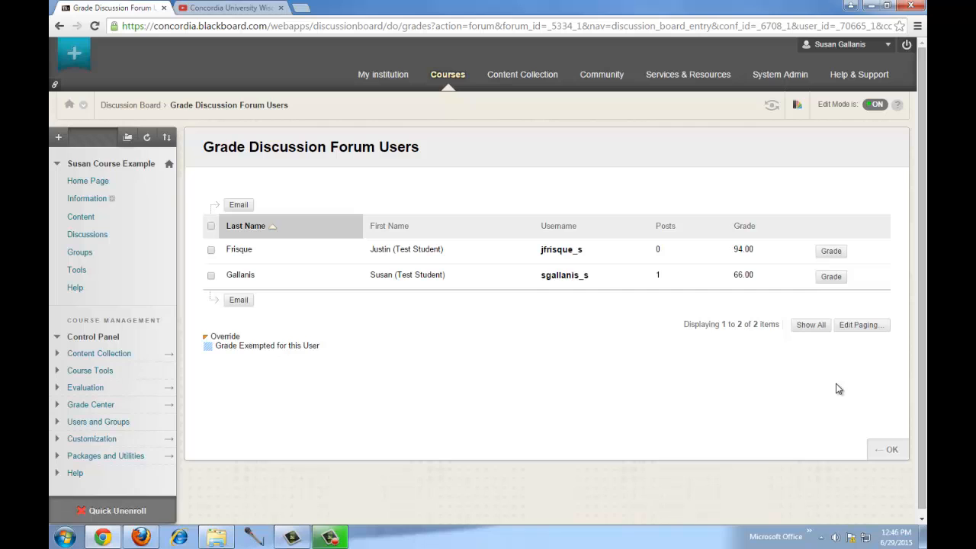
pyautogui.click(893, 452)
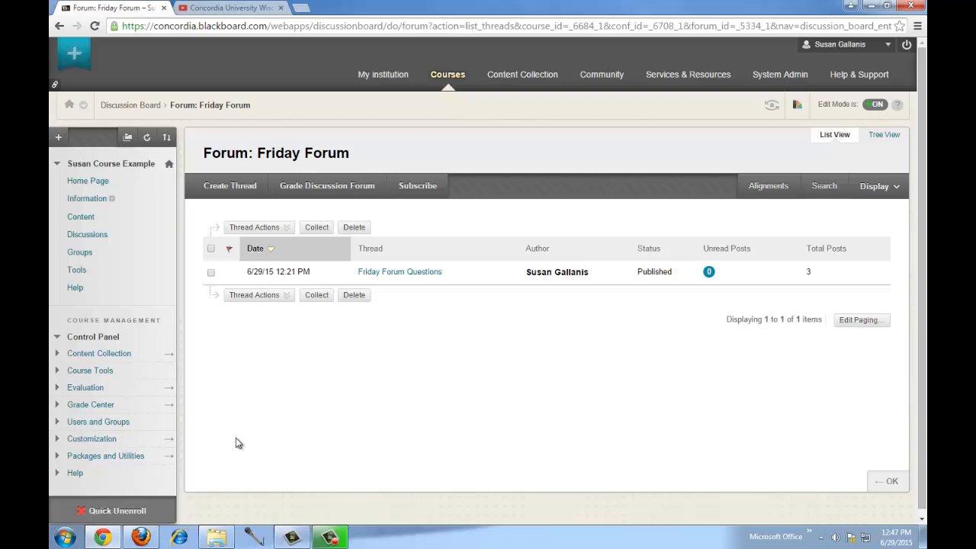
# Open SafeAssign from the course tools and go to its DirectSubmit paper list.
pyautogui.click(97, 372)
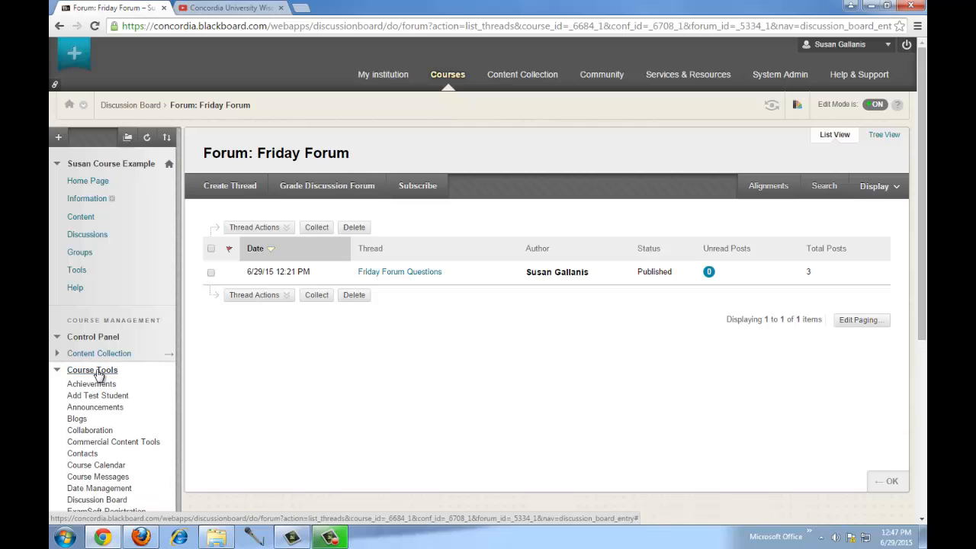
pyautogui.scroll(-3, 98, 373)
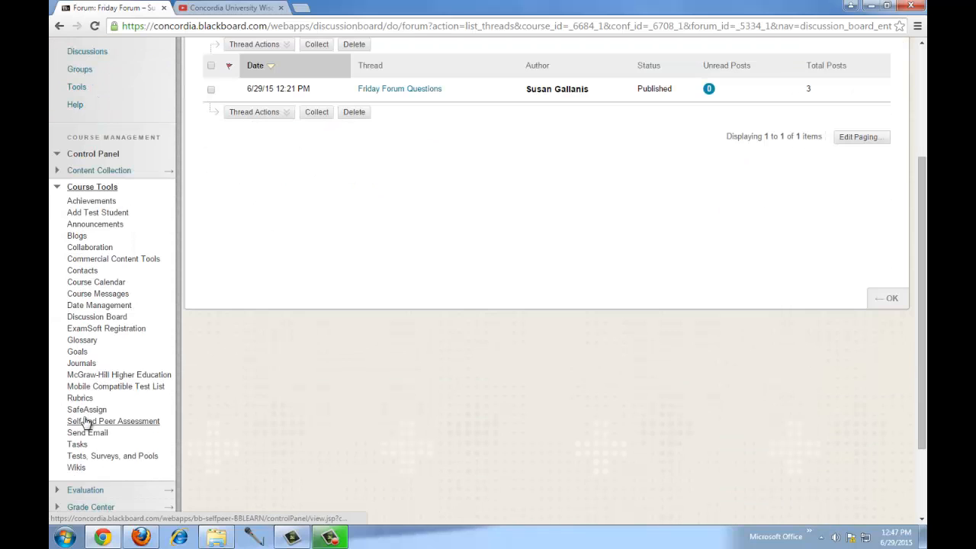
pyautogui.click(87, 411)
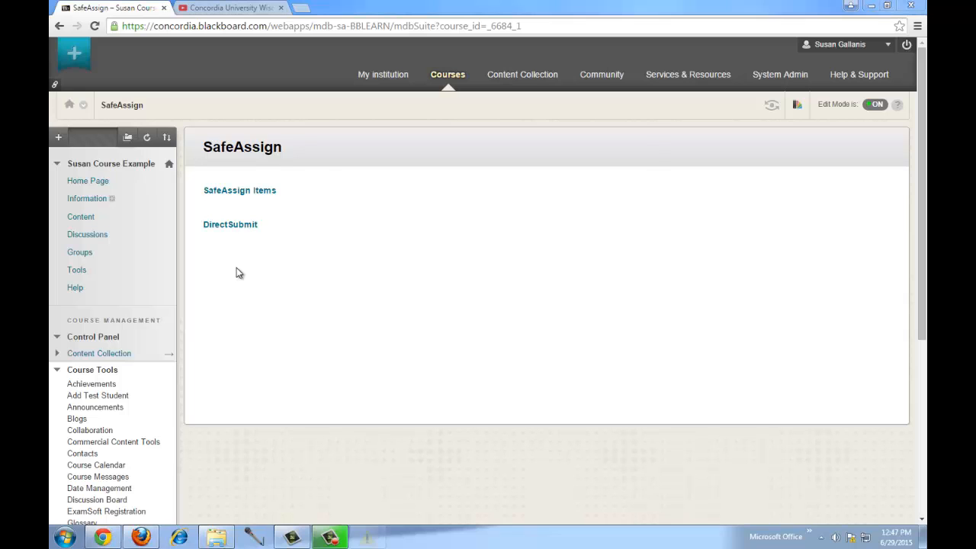
pyautogui.click(637, 139)
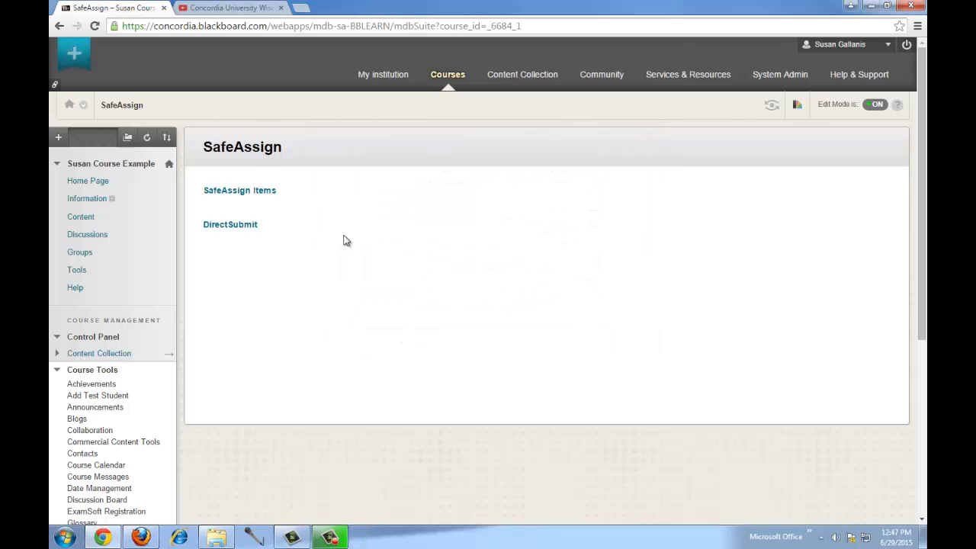
pyautogui.click(244, 226)
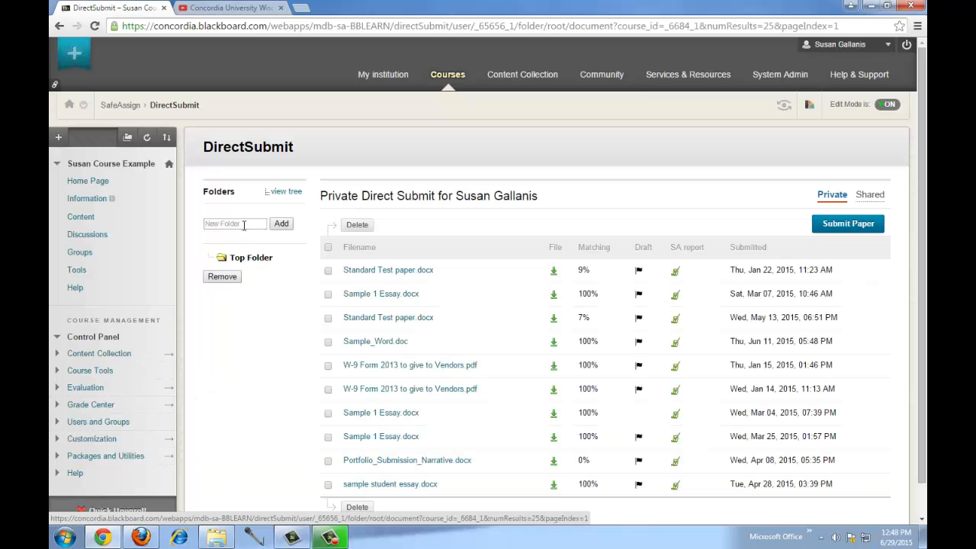
pyautogui.scroll(-2, 262, 354)
pyautogui.scroll(2, 260, 356)
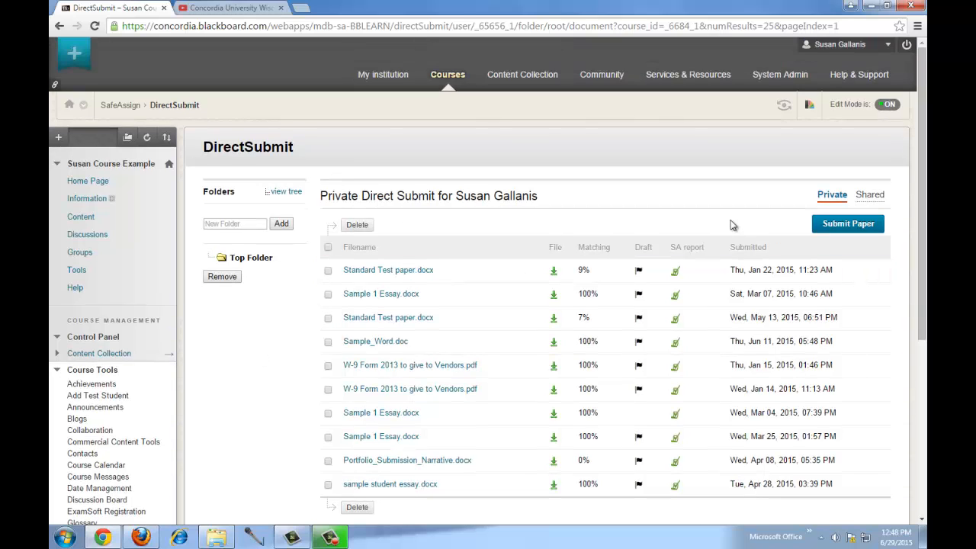
# Submit sample student essay.docx from the Desktop to DirectSubmit as a draft, without skipping plagiarism checking.
pyautogui.click(848, 224)
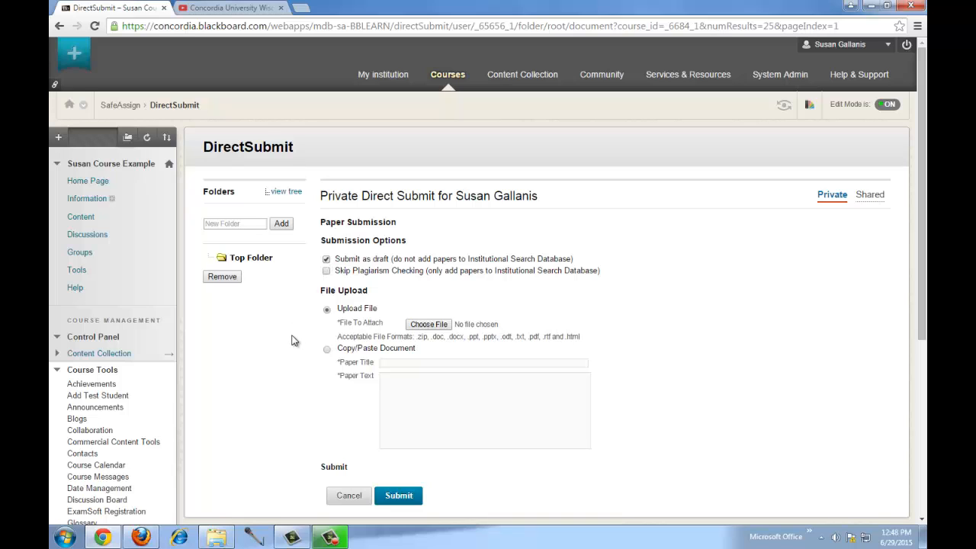
pyautogui.click(327, 271)
pyautogui.click(327, 259)
pyautogui.click(425, 325)
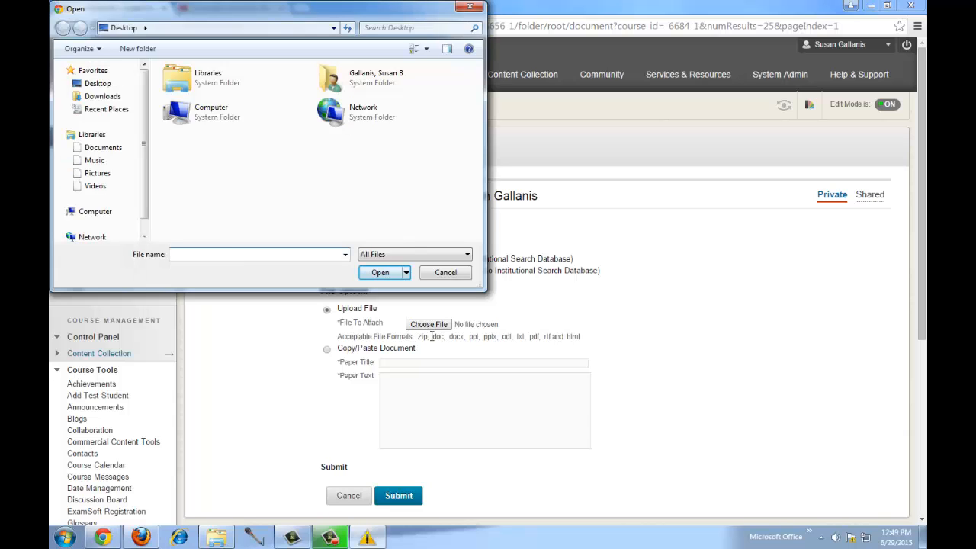
pyautogui.click(98, 84)
pyautogui.moveTo(478, 122); pyautogui.dragTo(479, 212)
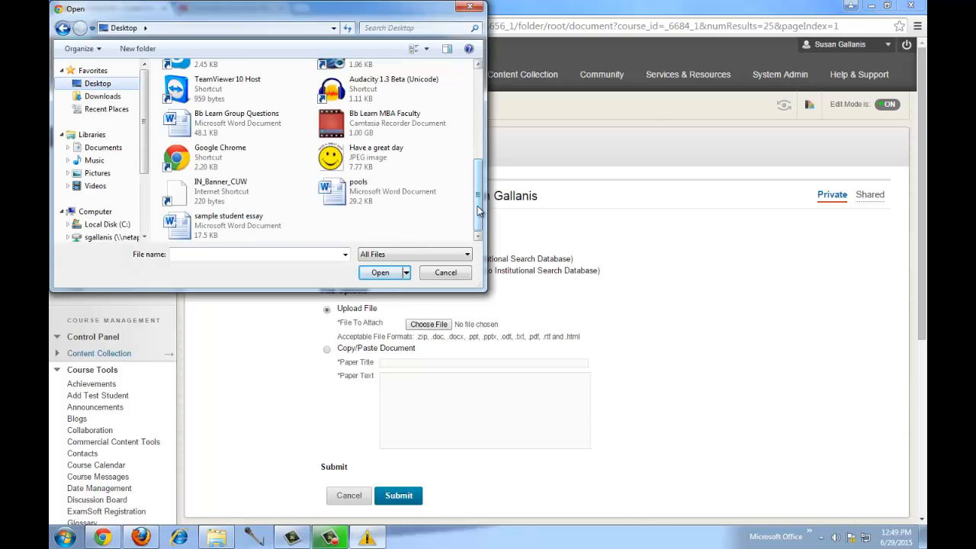
pyautogui.click(197, 227)
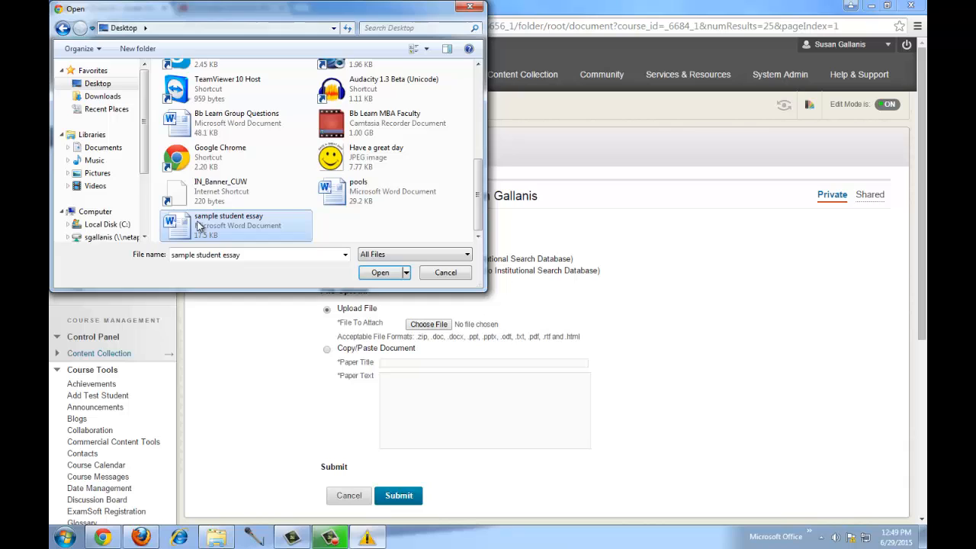
pyautogui.click(381, 273)
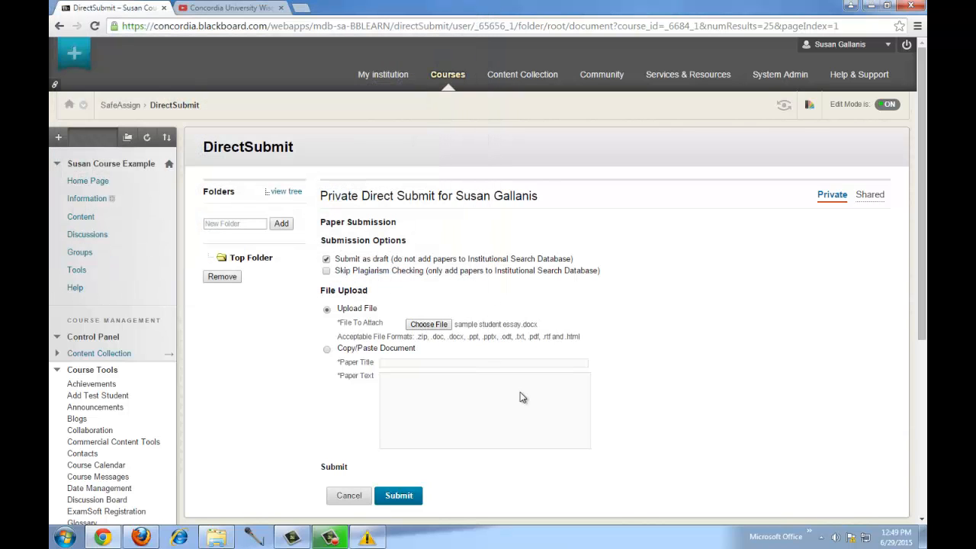
pyautogui.click(398, 496)
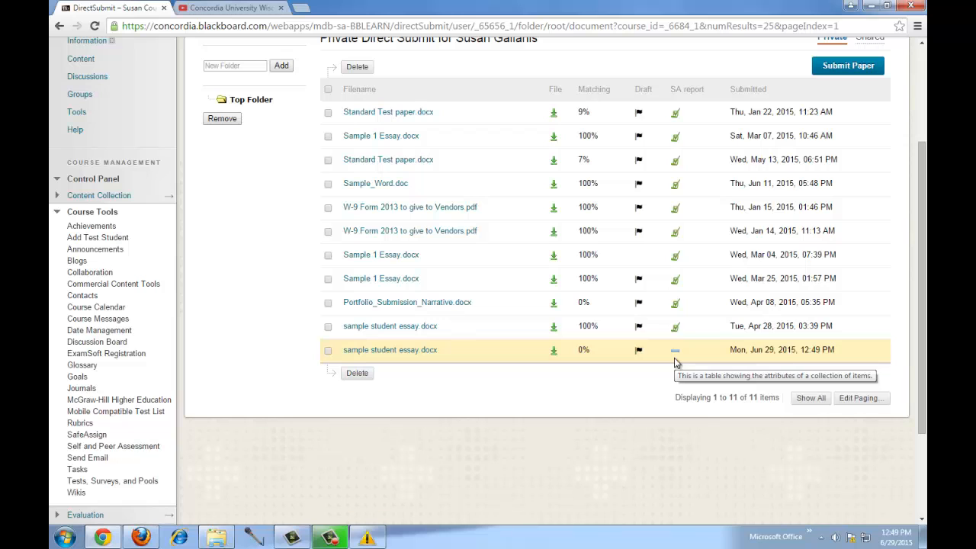
# Examine the highlighted matches in the SafeAssign report for the January 22, 2015 Standard Test paper.docx, and return to the DirectSubmit paper list.
pyautogui.scroll(1, 614, 331)
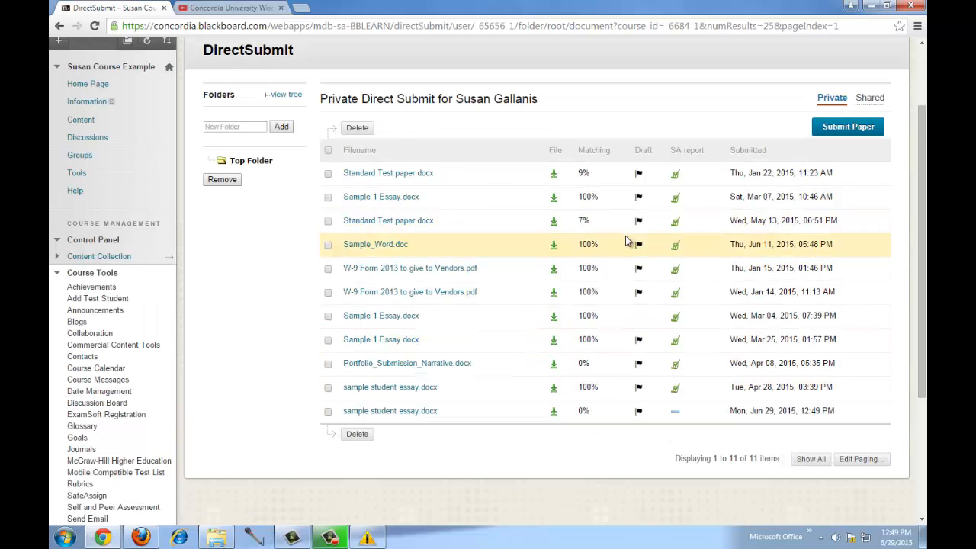
pyautogui.click(676, 177)
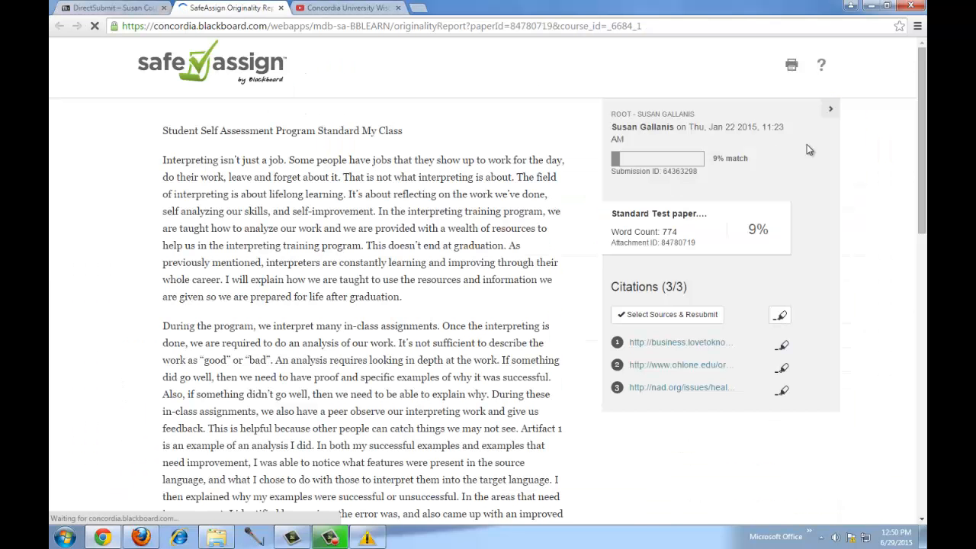
pyautogui.moveTo(919, 114); pyautogui.dragTo(923, 173)
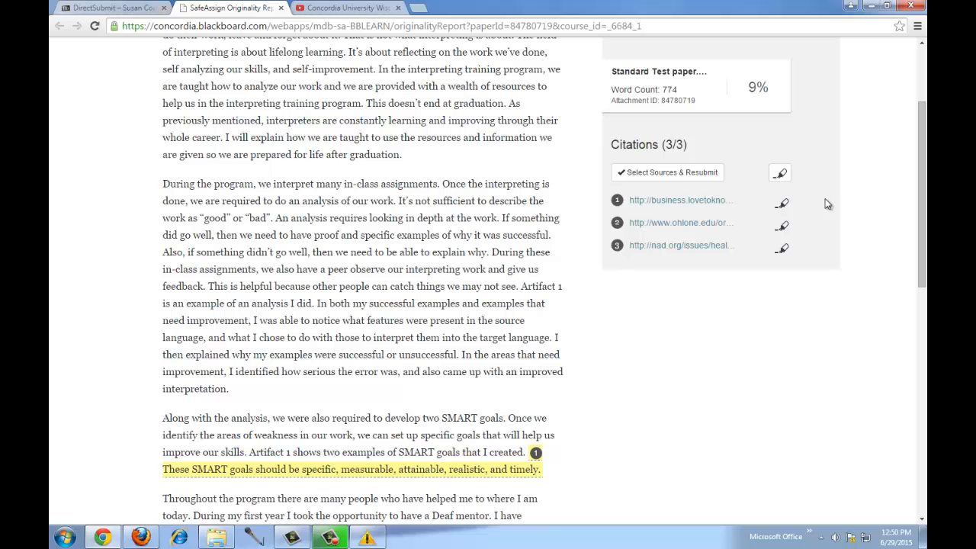
pyautogui.moveTo(919, 139); pyautogui.dragTo(925, 158)
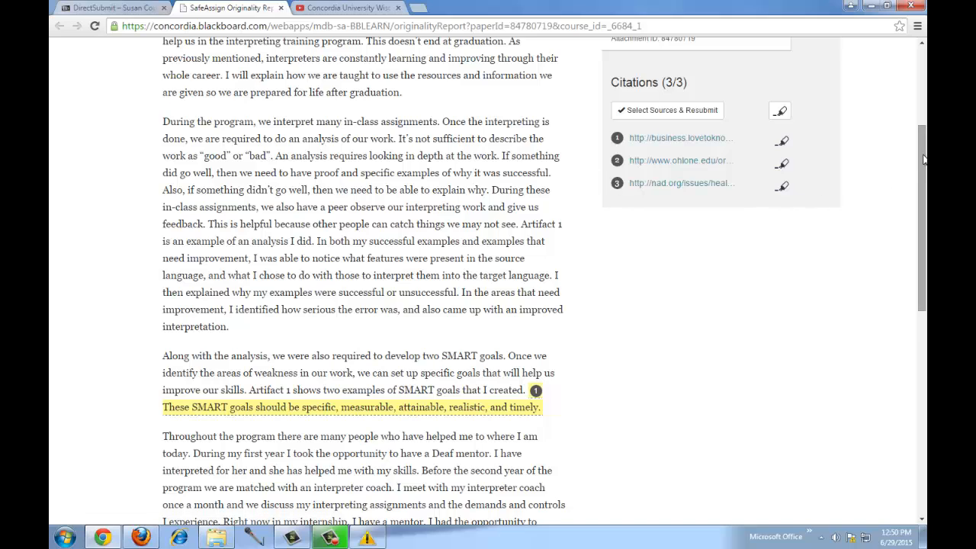
pyautogui.moveTo(925, 159); pyautogui.dragTo(922, 248)
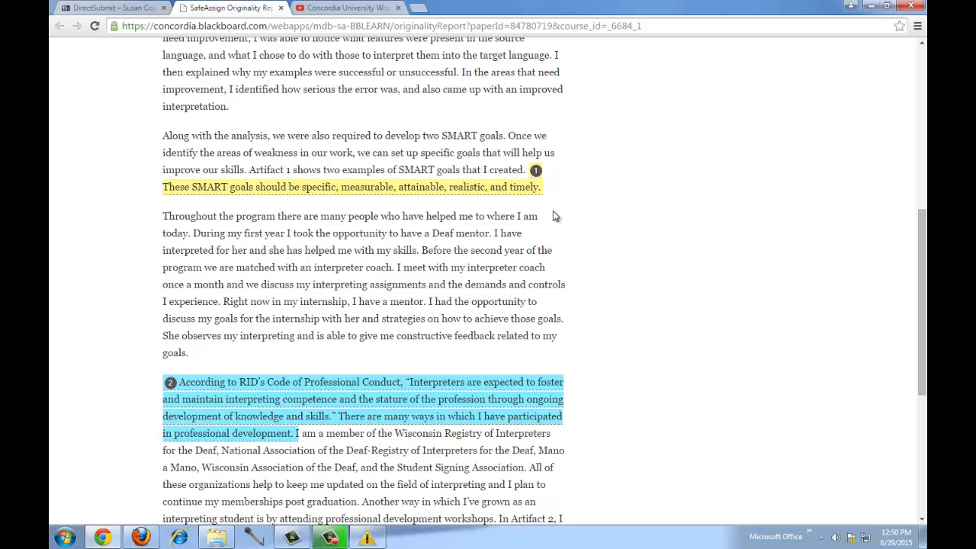
pyautogui.moveTo(919, 228); pyautogui.dragTo(923, 304)
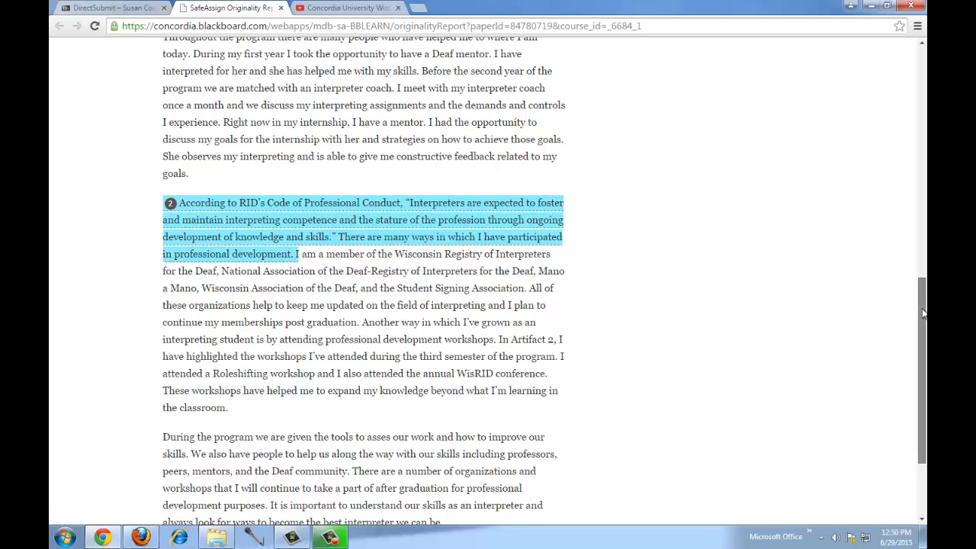
pyautogui.moveTo(922, 330); pyautogui.dragTo(917, 394)
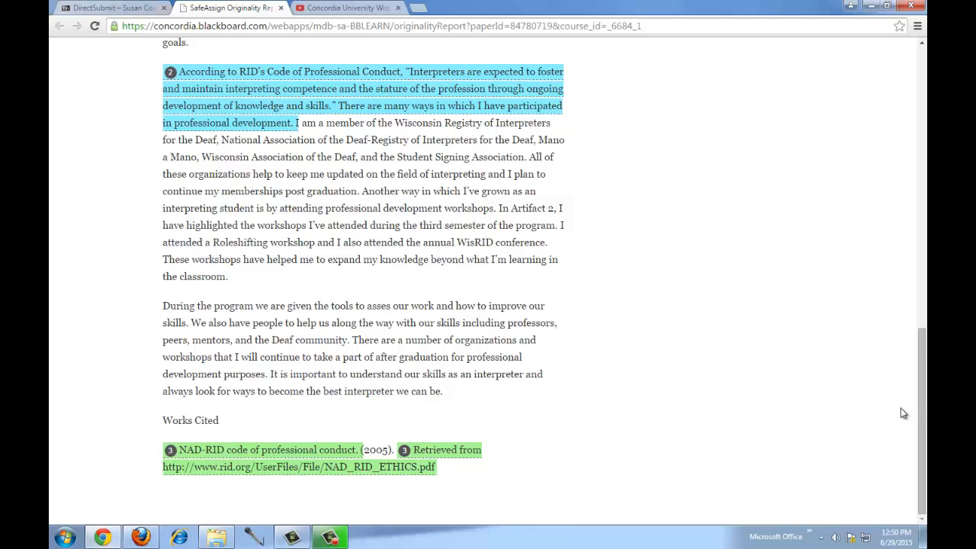
pyautogui.moveTo(919, 397); pyautogui.dragTo(893, 119)
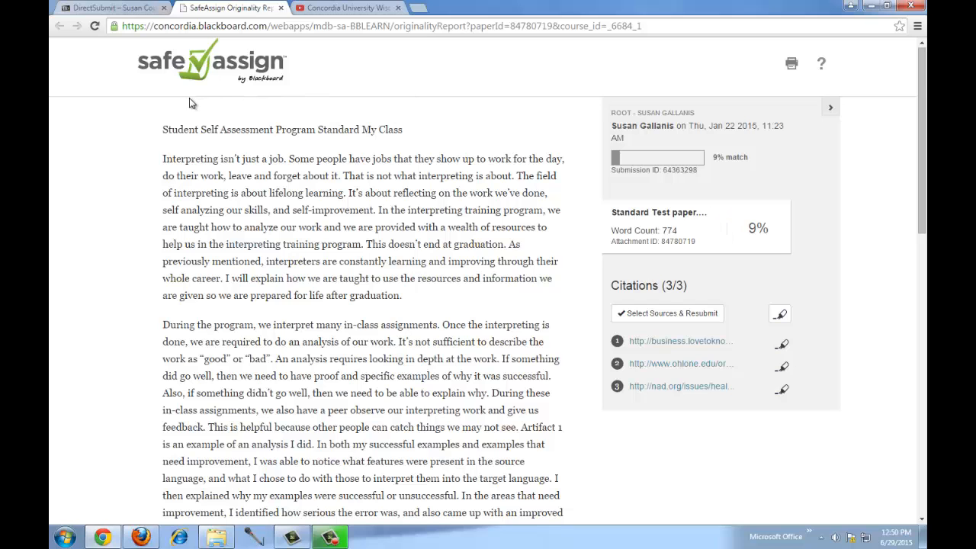
pyautogui.moveTo(919, 190); pyautogui.dragTo(919, 158)
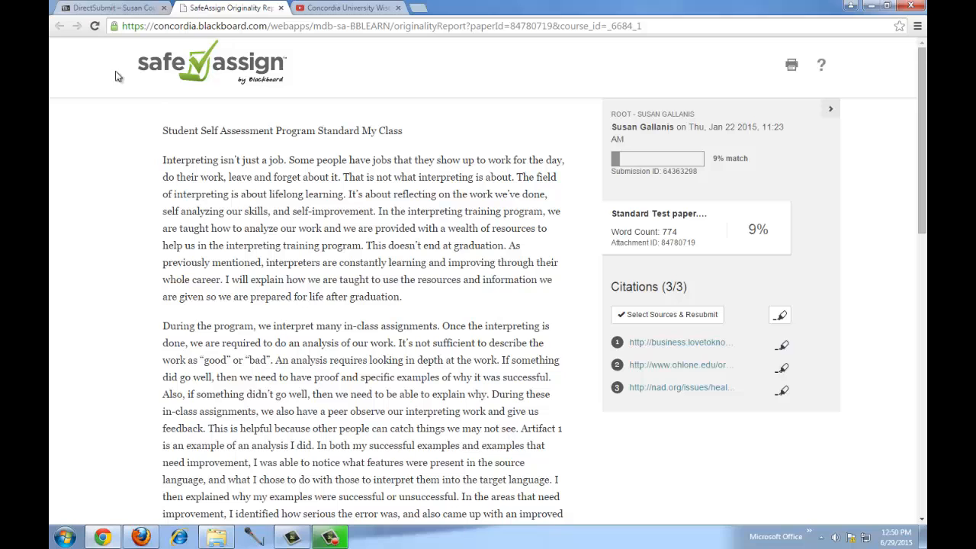
pyautogui.click(113, 7)
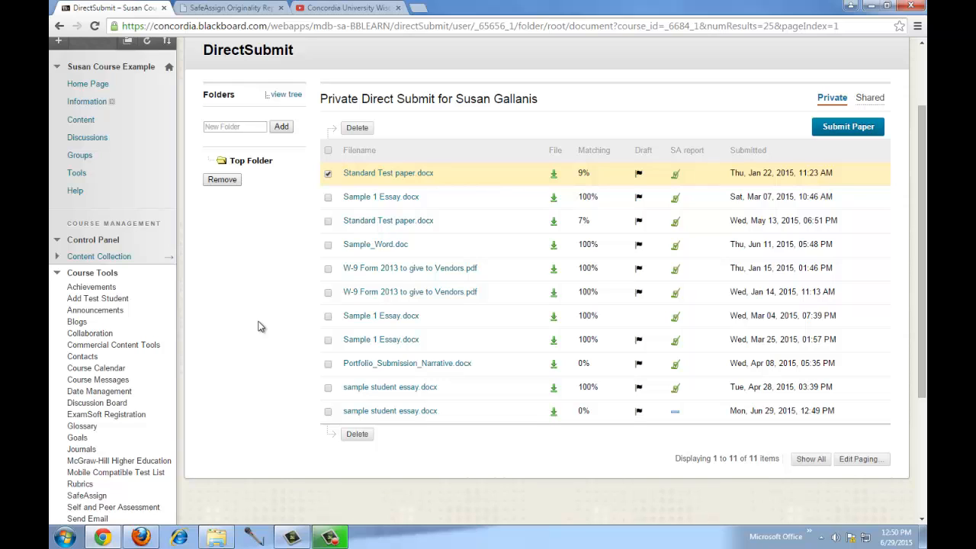
pyautogui.scroll(-2, 98, 267)
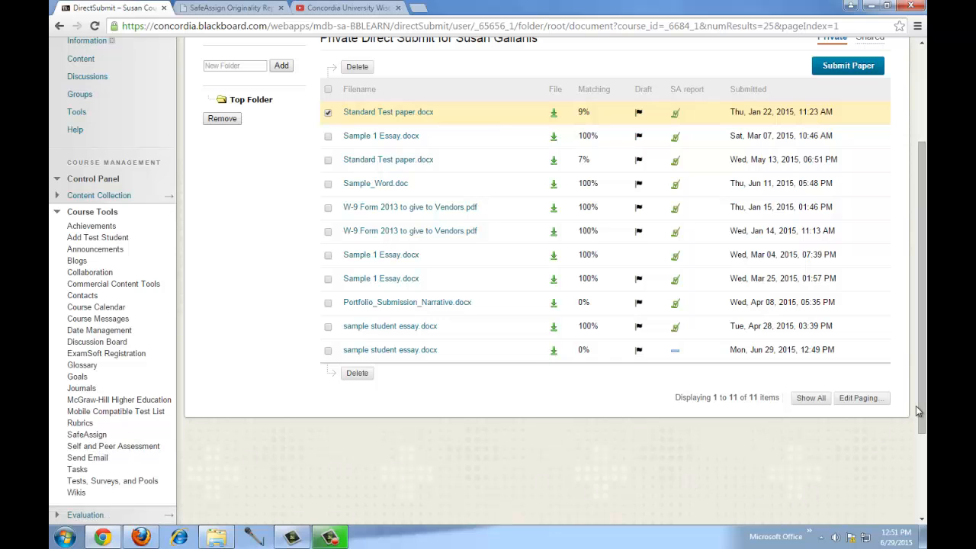
pyautogui.moveTo(921, 409); pyautogui.dragTo(903, 249)
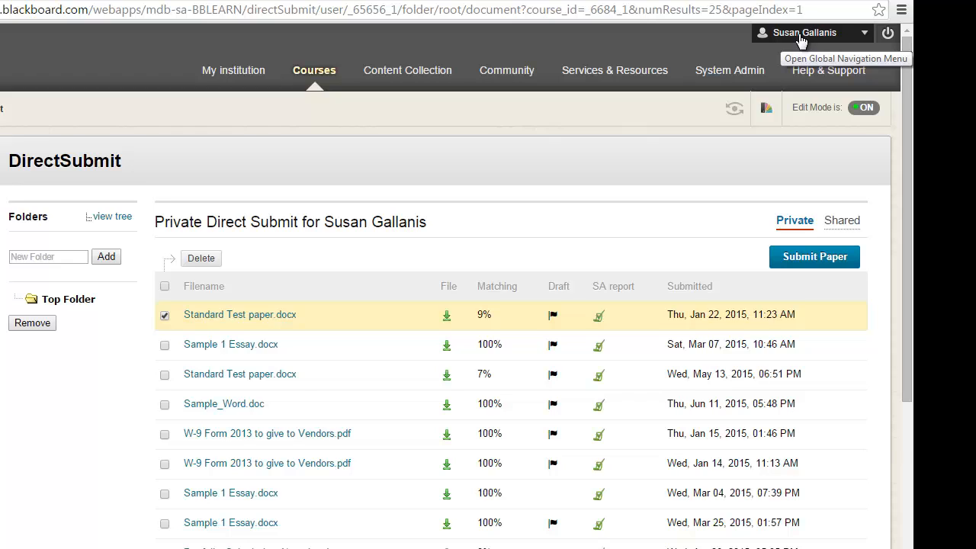
# Open the Edit Notification Settings page from the account's settings and look over its course and bulk options.
pyautogui.click(801, 34)
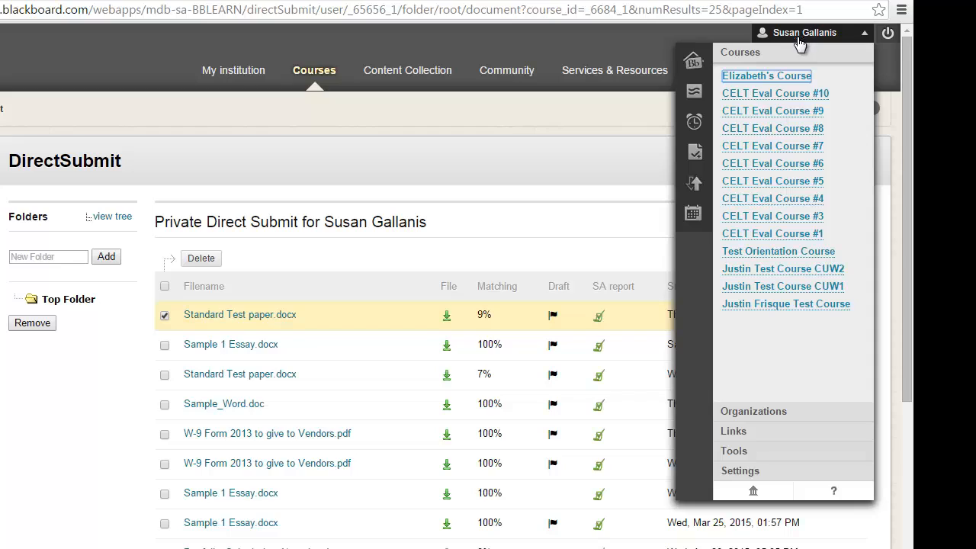
pyautogui.click(746, 473)
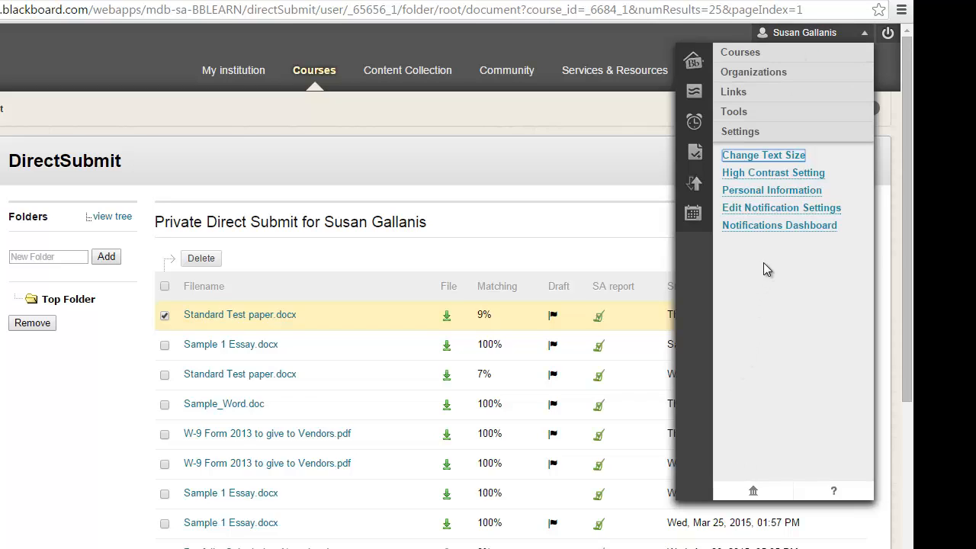
pyautogui.click(787, 214)
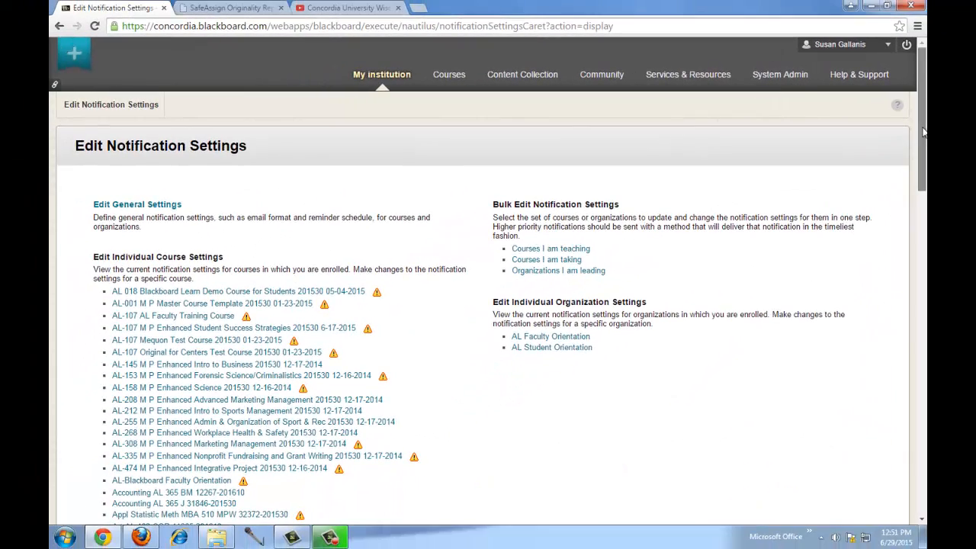
pyautogui.moveTo(922, 132); pyautogui.dragTo(922, 177)
pyautogui.scroll(1, 903, 169)
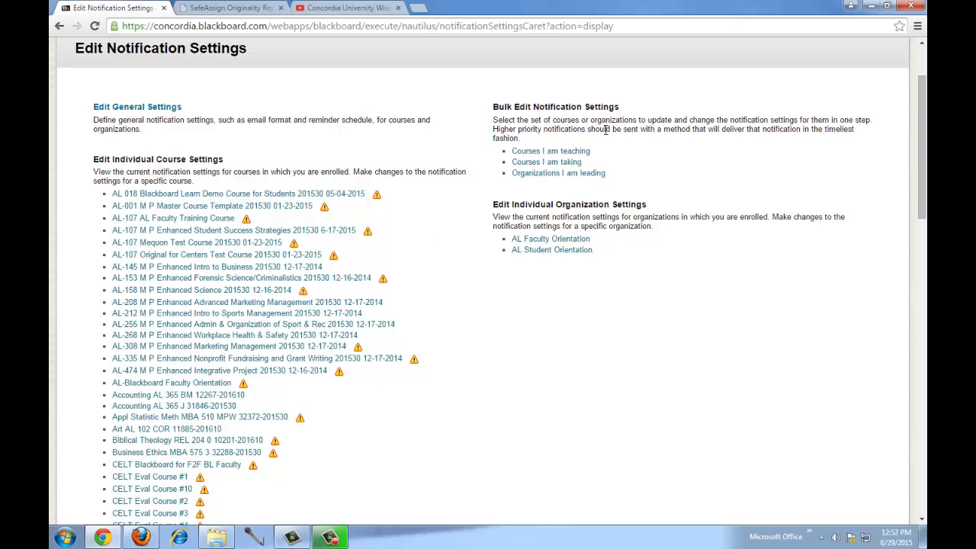
# Open the bulk notification settings for courses being taught and add AL 018, AL-107 Student Success Strategies, Biblical Theology and one more course to the selection.
pyautogui.click(562, 152)
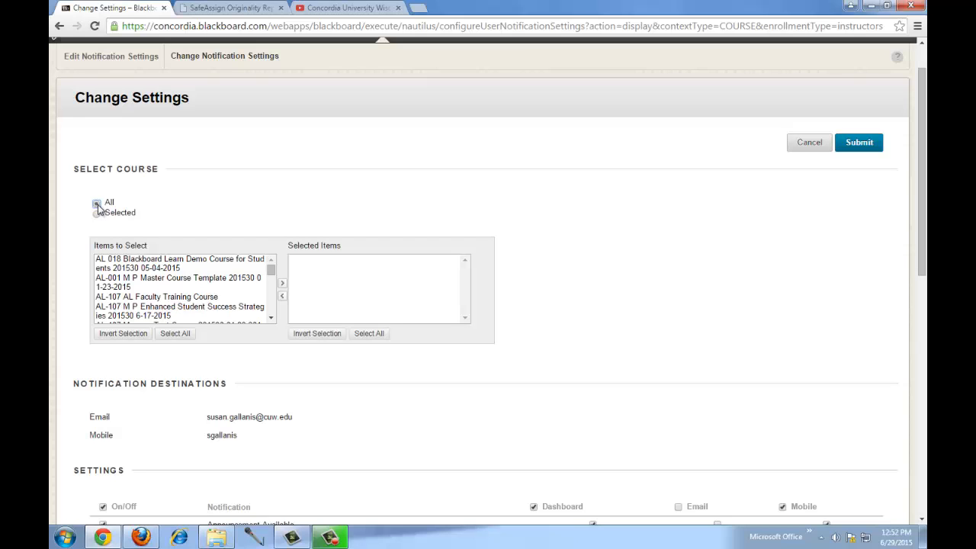
pyautogui.click(174, 266)
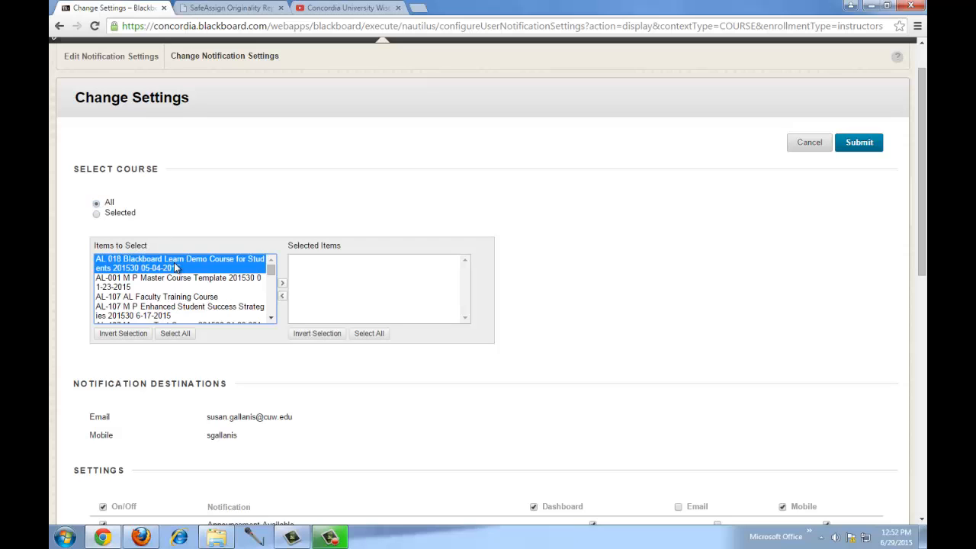
pyautogui.keyDown('ctrl'); pyautogui.click(174, 311); pyautogui.keyUp('ctrl')
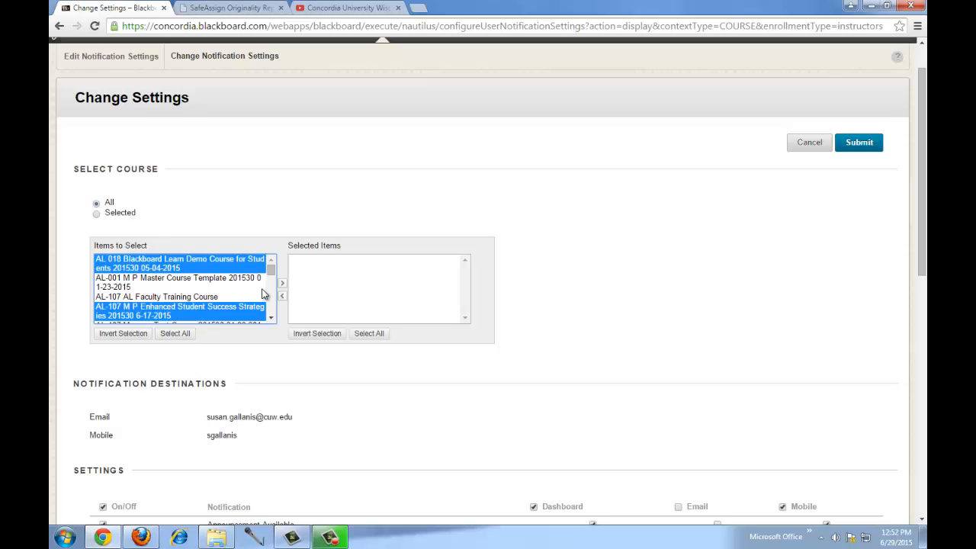
pyautogui.moveTo(271, 270); pyautogui.dragTo(272, 281)
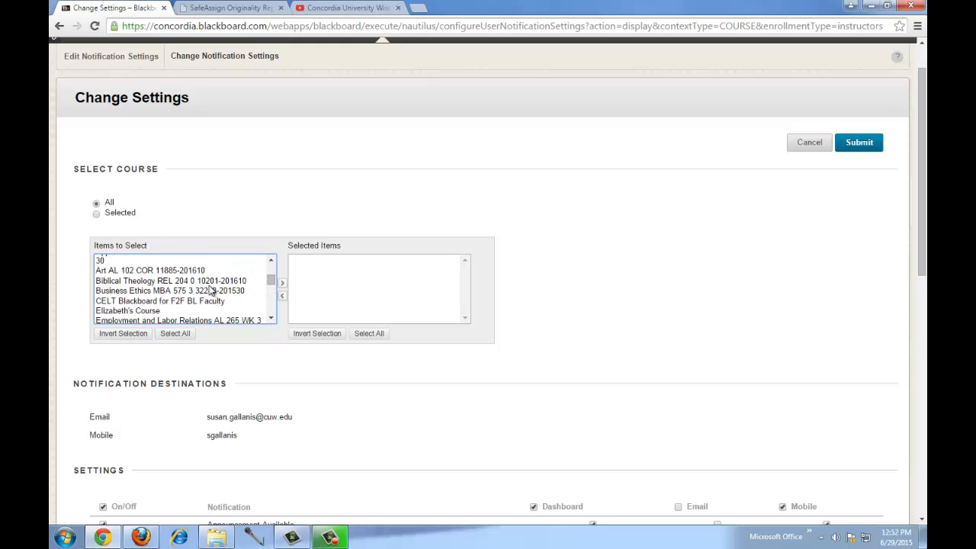
pyautogui.keyDown('ctrl'); pyautogui.click(210, 281); pyautogui.keyUp('ctrl')
pyautogui.keyDown('ctrl'); pyautogui.click(154, 311); pyautogui.keyUp('ctrl')
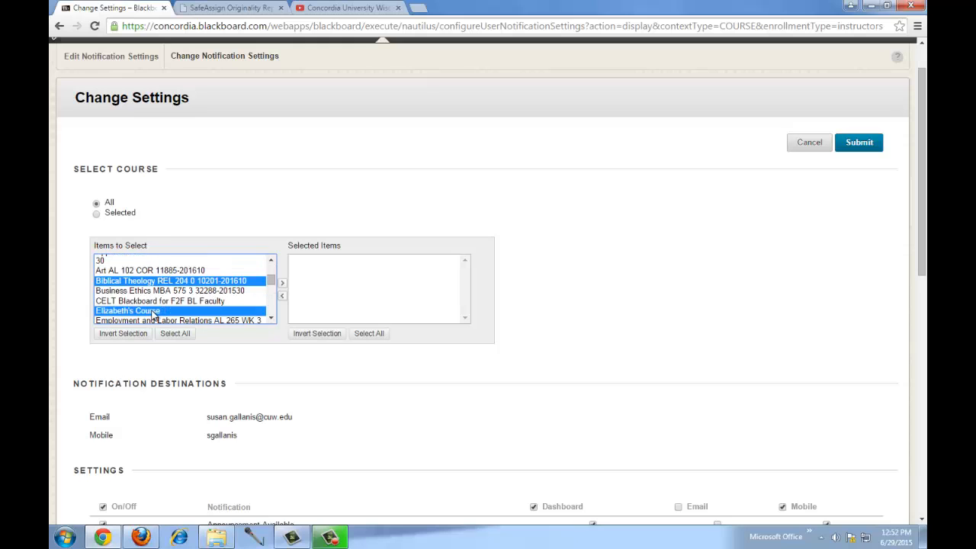
pyautogui.click(282, 287)
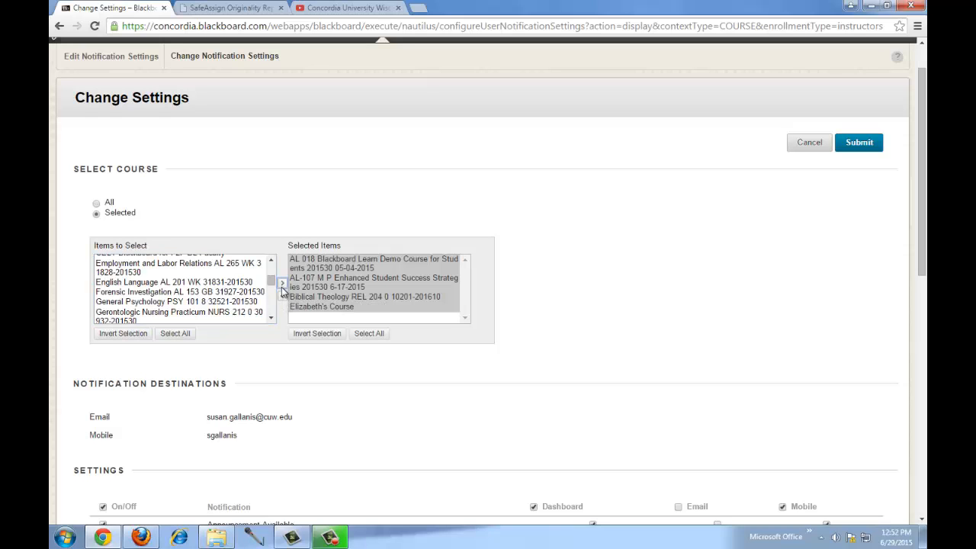
# Review the notification types and delivery methods, and submit the settings for all courses, accepting the overwrite of previous customizations.
pyautogui.moveTo(919, 174)
pyautogui.mouseDown()
pyautogui.moveTo(925, 206)
pyautogui.moveTo(925, 184)
pyautogui.mouseUp()
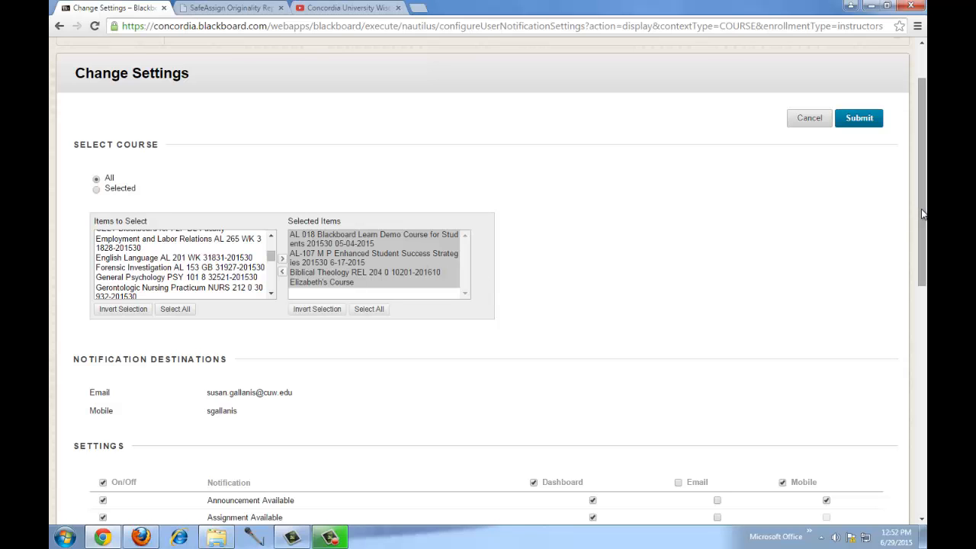
pyautogui.moveTo(922, 211); pyautogui.dragTo(919, 373)
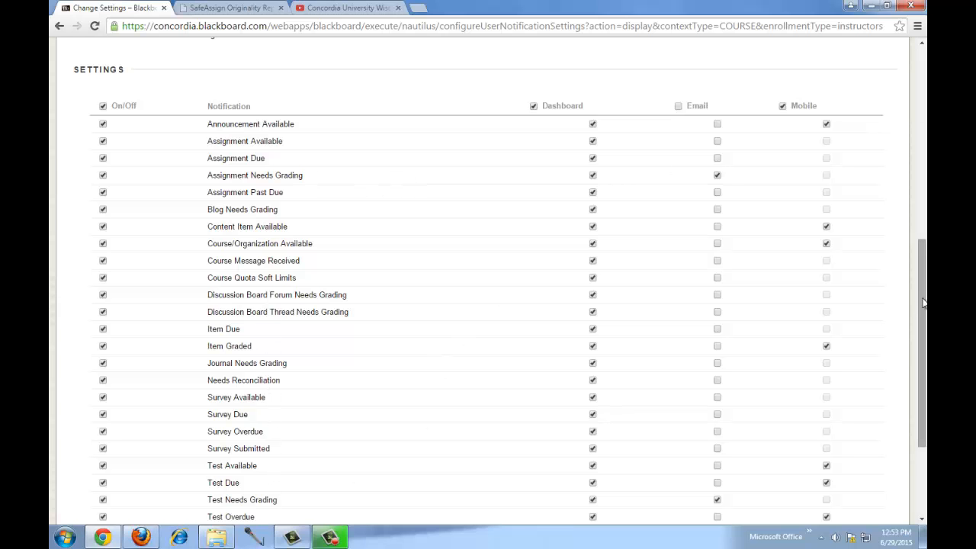
pyautogui.moveTo(922, 316); pyautogui.dragTo(911, 280)
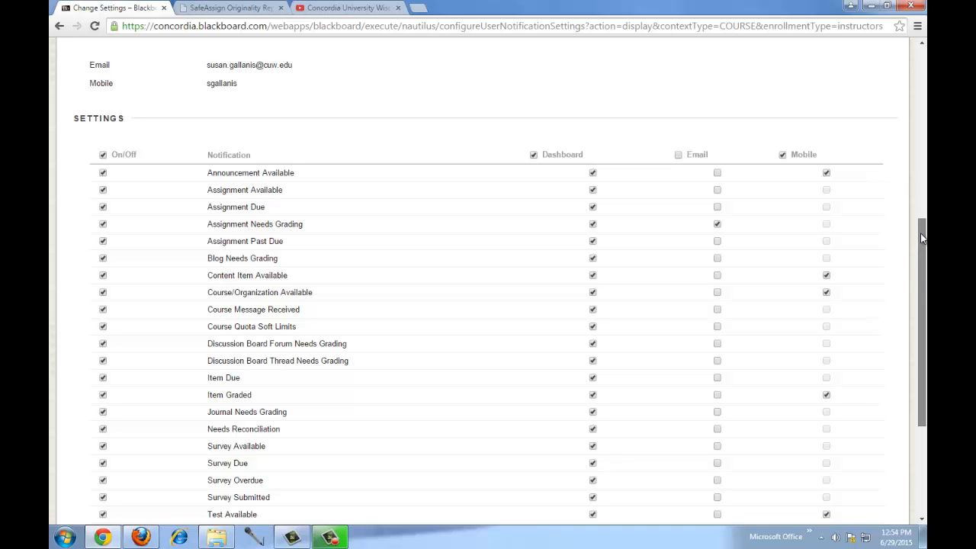
pyautogui.scroll(-1, 920, 232)
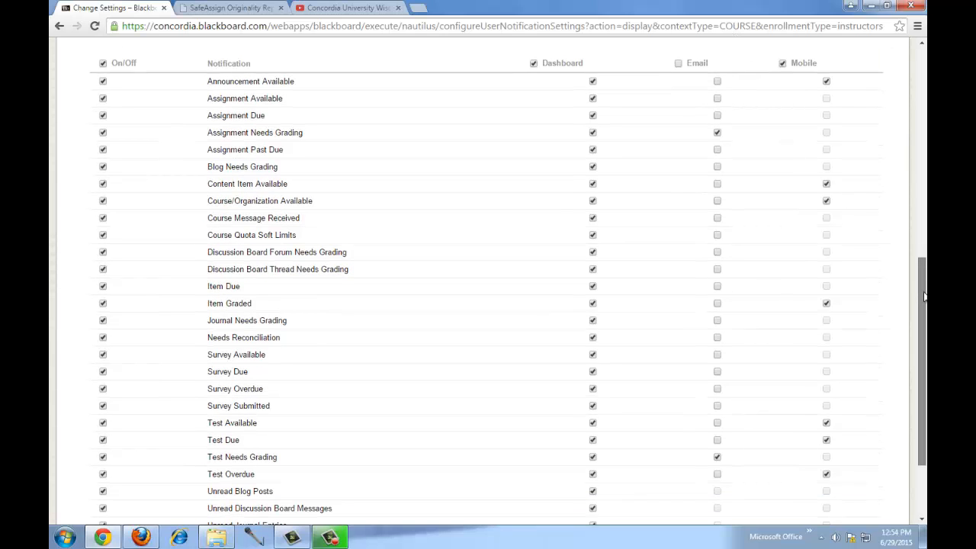
pyautogui.scroll(-2, 924, 297)
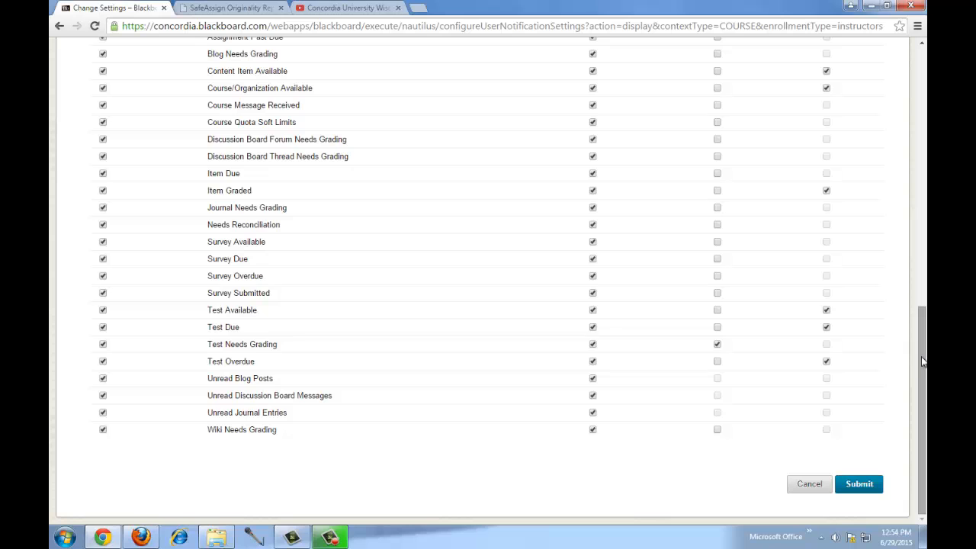
pyautogui.click(855, 489)
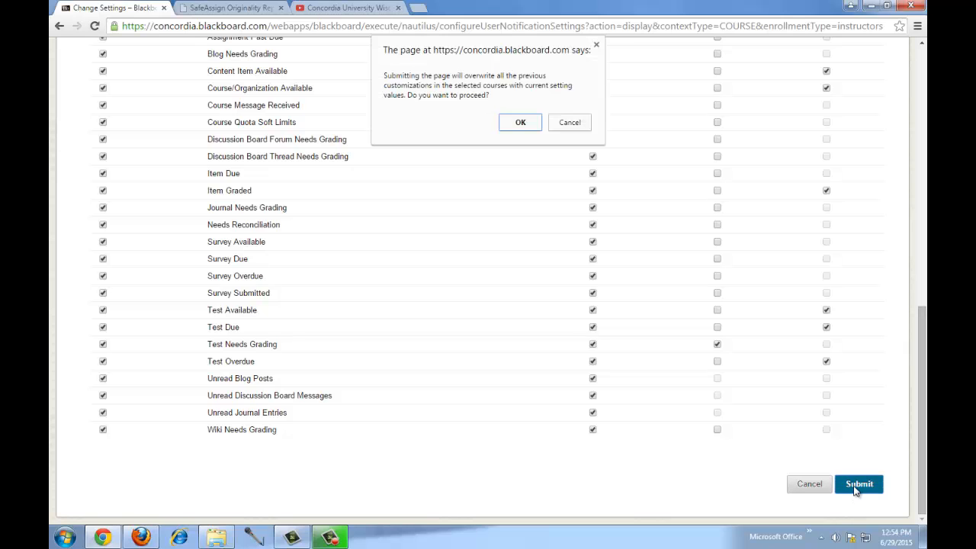
pyautogui.click(519, 124)
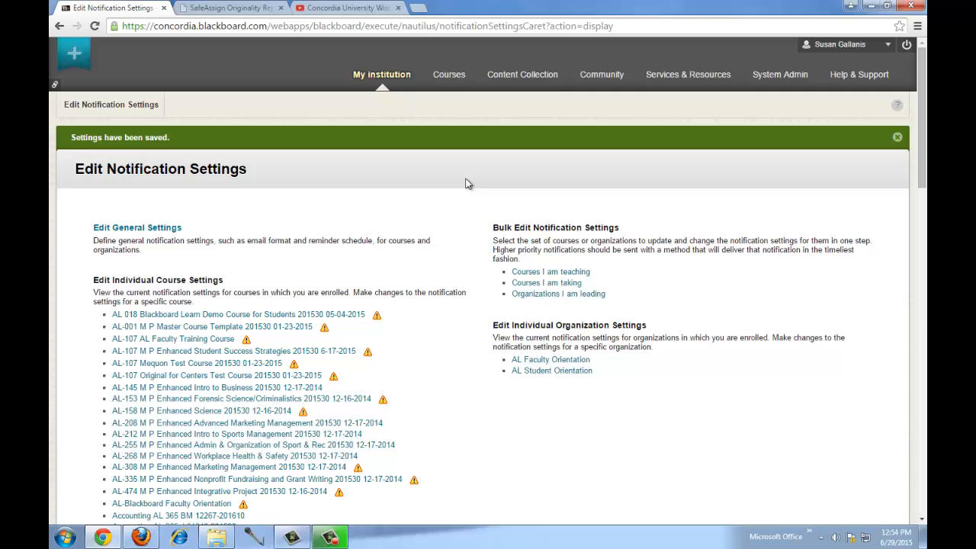
# Return to the example course, go to its Announcements tool and start a new announcement.
pyautogui.click(455, 79)
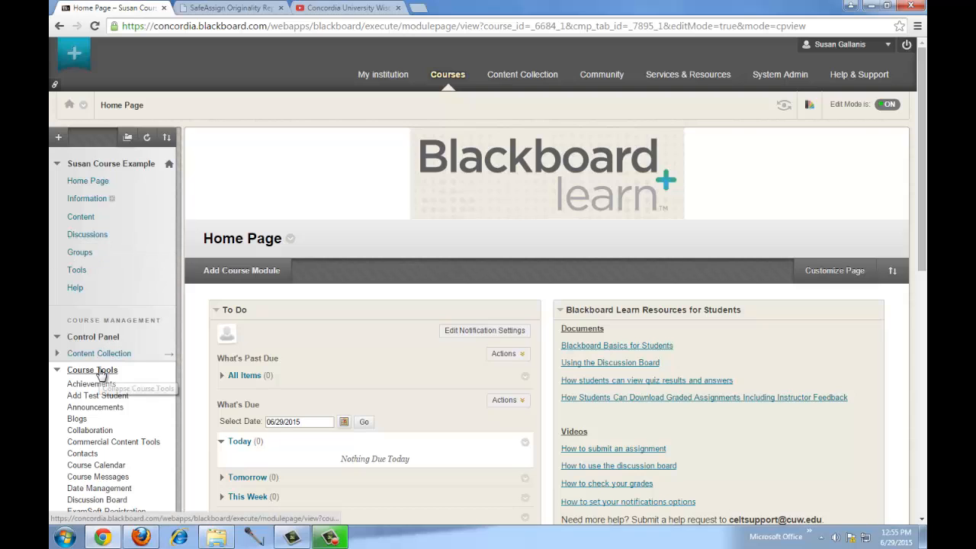
pyautogui.click(95, 408)
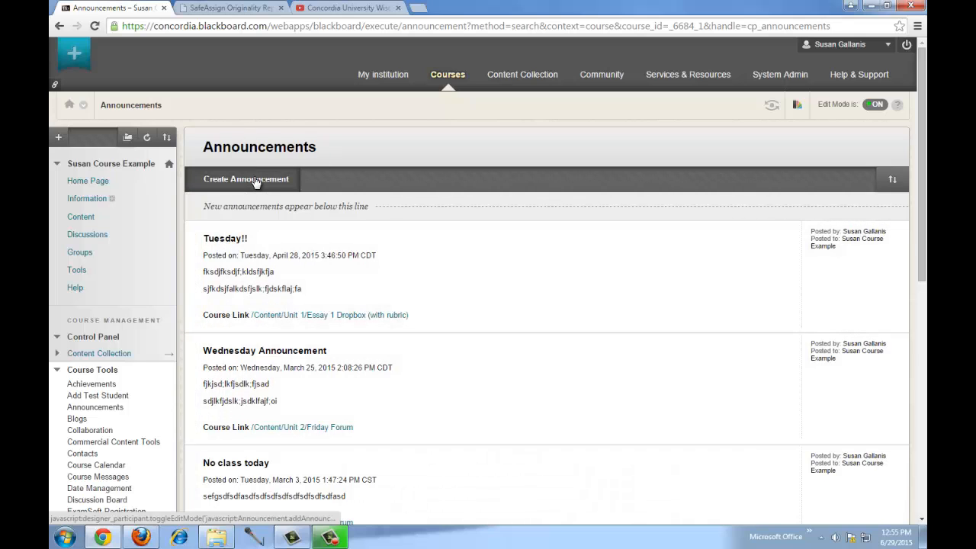
pyautogui.click(255, 181)
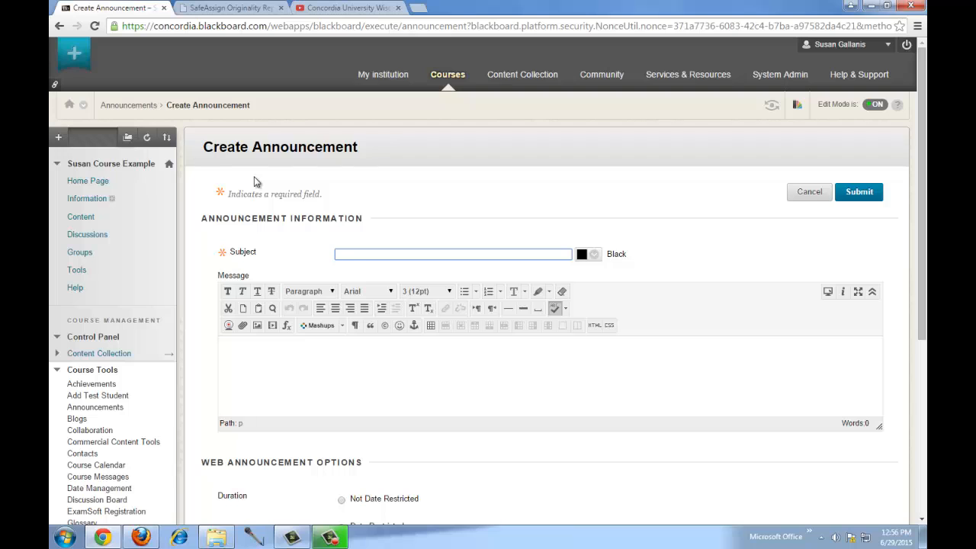
# Enter Today's Class as the announcement's subject and fill the message with a line of placeholder text.
pyautogui.write('Today')
pyautogui.press('BackSpace')
pyautogui.press('BackSpace')
pyautogui.press('BackSpace')
pyautogui.press('BackSpace')
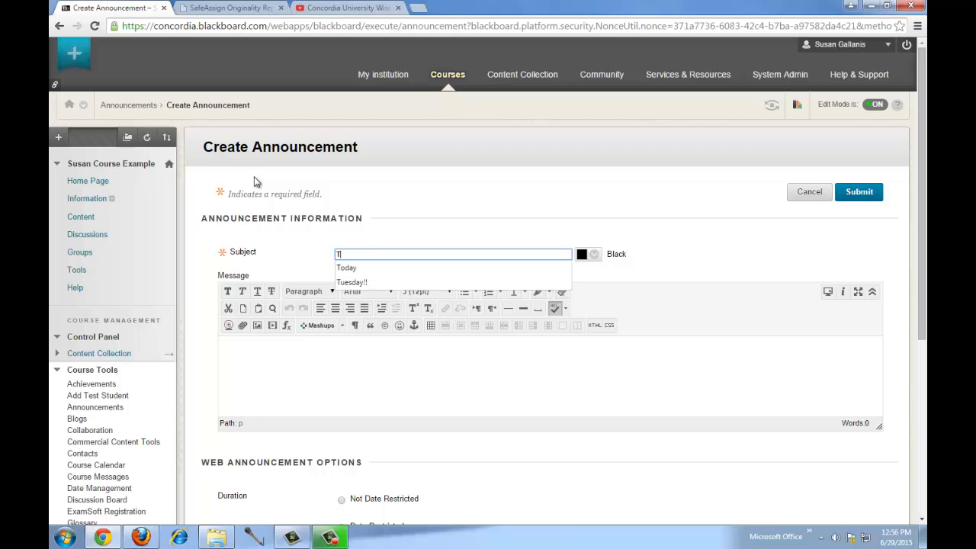
pyautogui.press('BackSpace')
pyautogui.write("Today's Class")
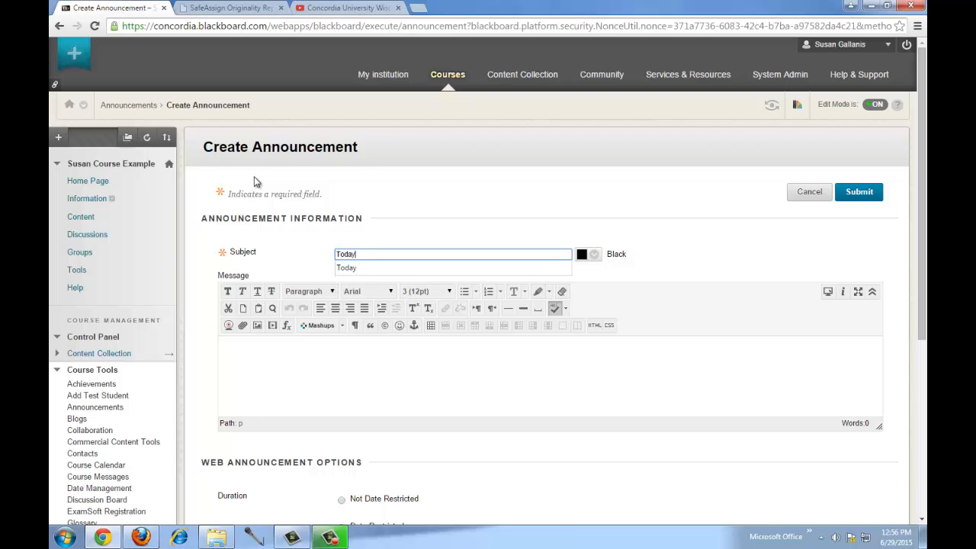
pyautogui.click(380, 359)
pyautogui.write("sdfksdlfkadflakdsf'ldaskf;e")
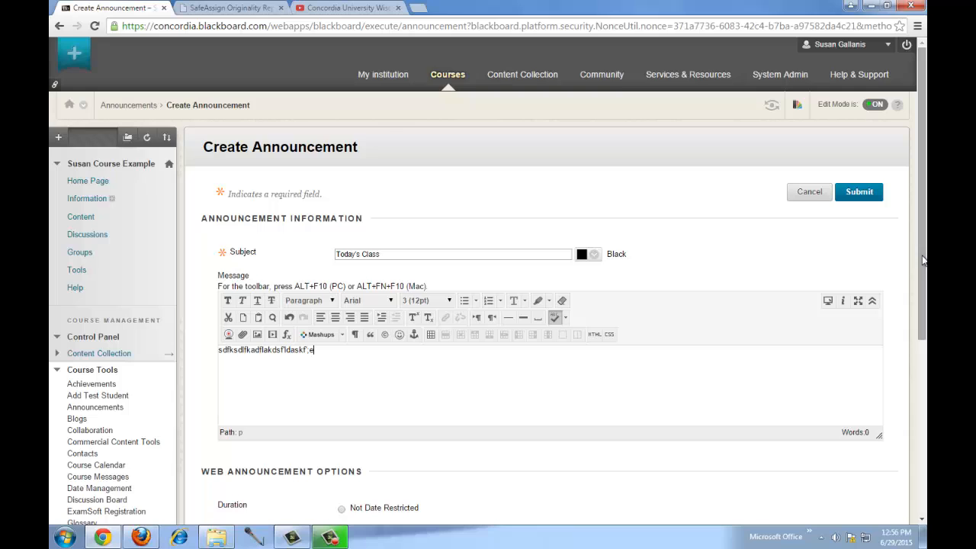
# Make the announcement not date restricted, email a copy immediately, link it to Friday Forum in Unit 2, and submit it.
pyautogui.moveTo(922, 261); pyautogui.dragTo(923, 387)
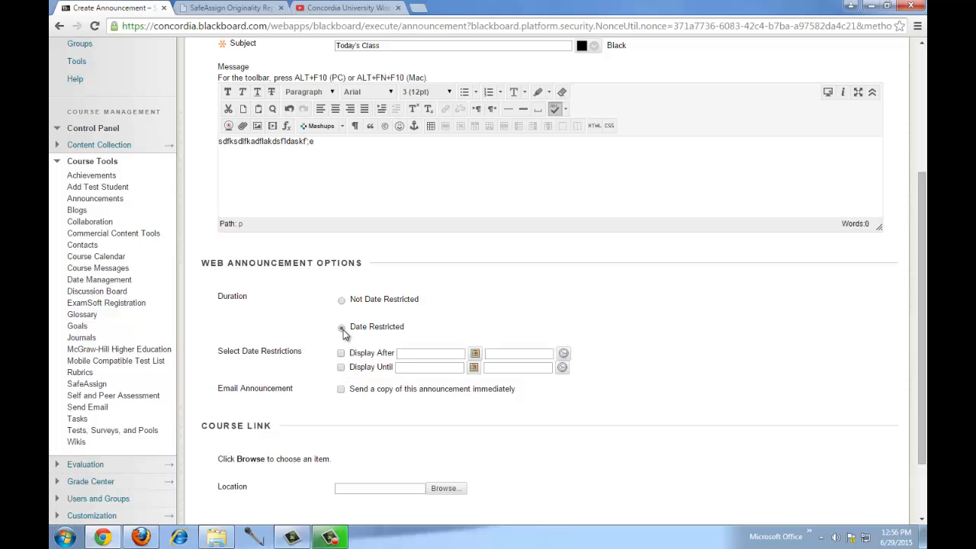
pyautogui.click(341, 301)
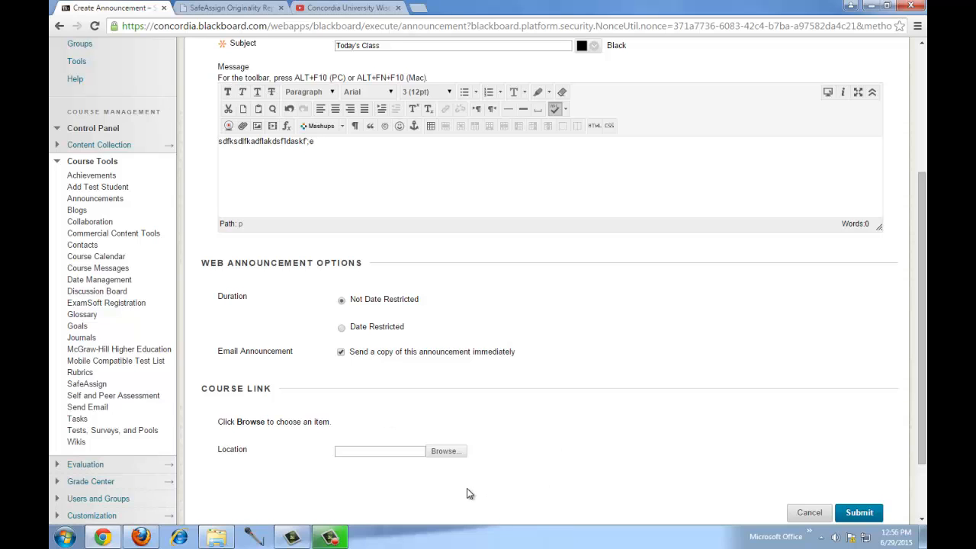
pyautogui.click(449, 452)
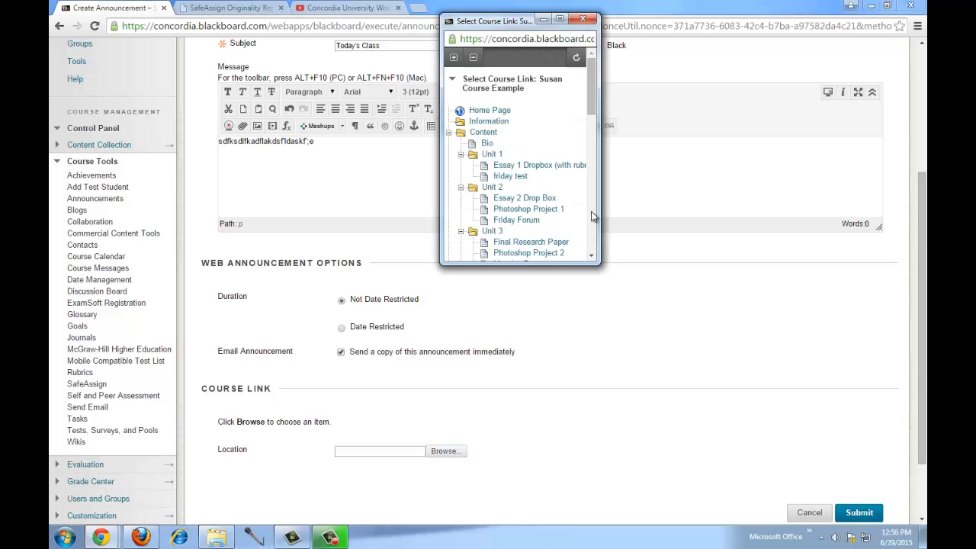
pyautogui.click(505, 221)
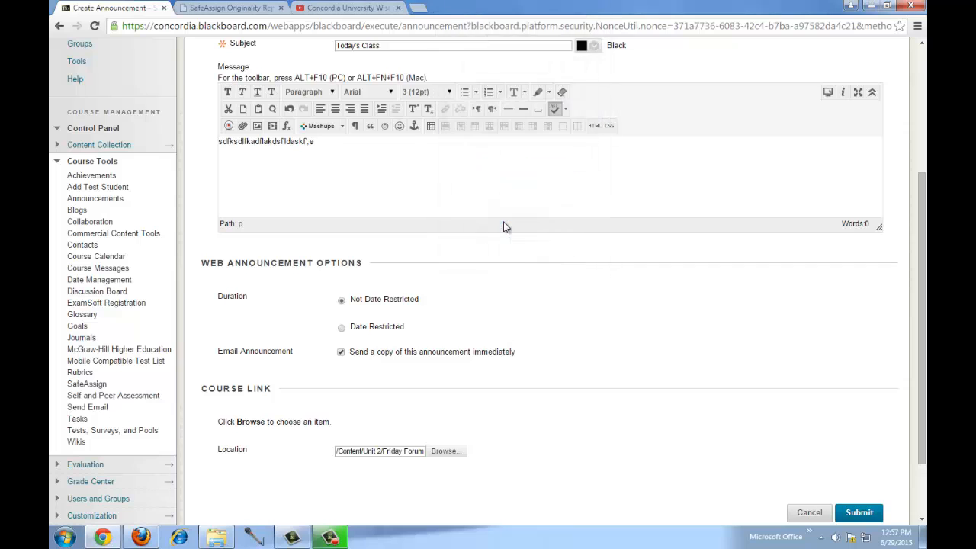
pyautogui.click(852, 516)
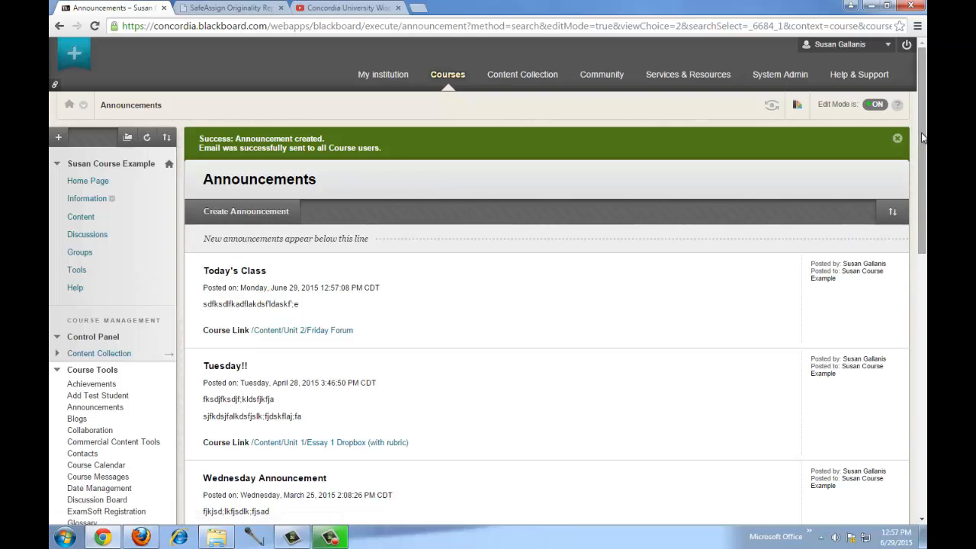
# Dismiss the Windows color scheme prompt and open the course's Send Email form for Single / Select Users.
pyautogui.moveTo(918, 138); pyautogui.dragTo(918, 223)
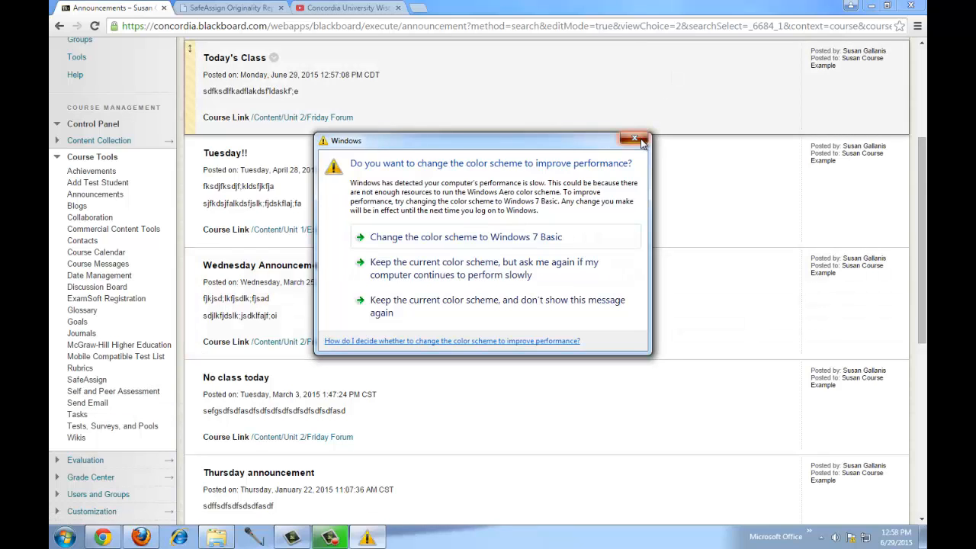
pyautogui.click(639, 141)
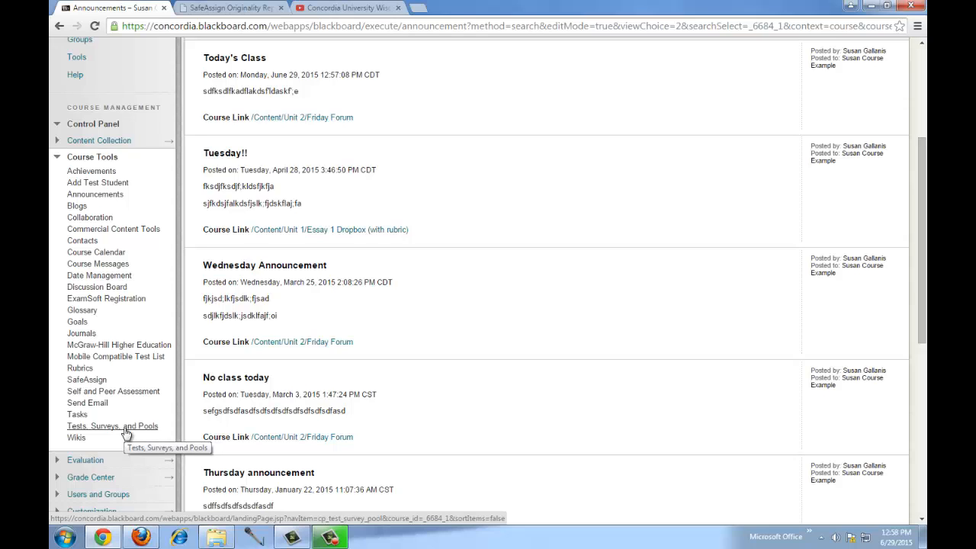
pyautogui.click(98, 404)
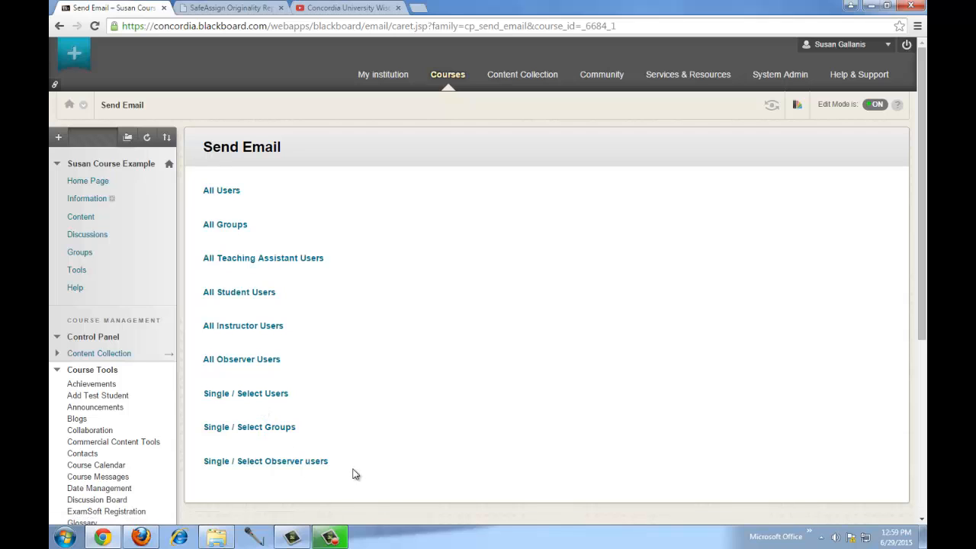
pyautogui.click(237, 294)
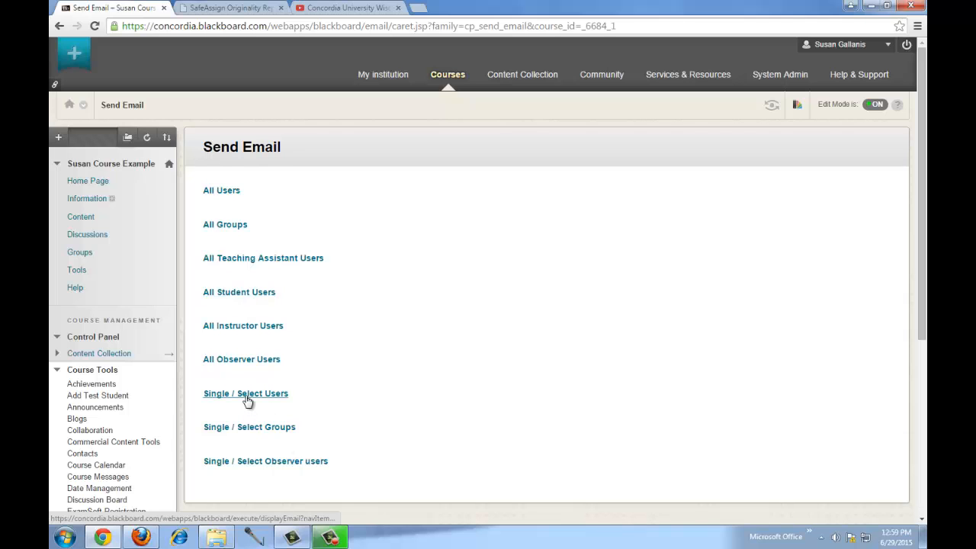
pyautogui.click(245, 394)
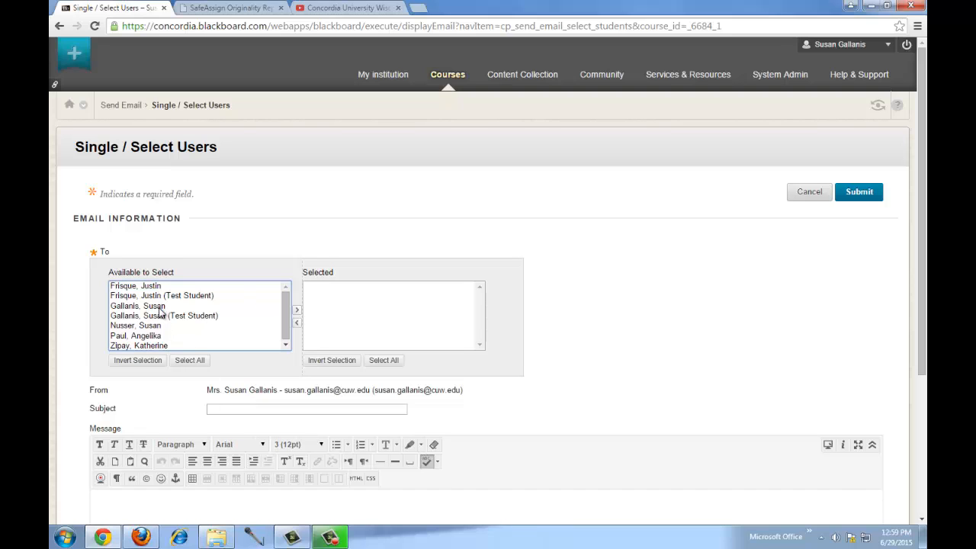
# Add two course users and one test student to the email's selected recipients.
pyautogui.click(150, 288)
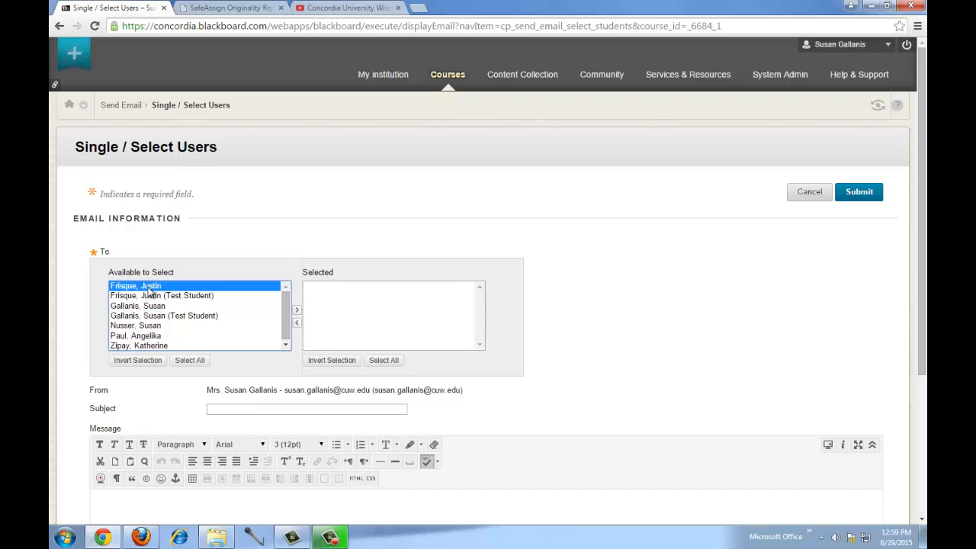
pyautogui.keyDown('ctrl'); pyautogui.click(153, 337); pyautogui.keyUp('ctrl')
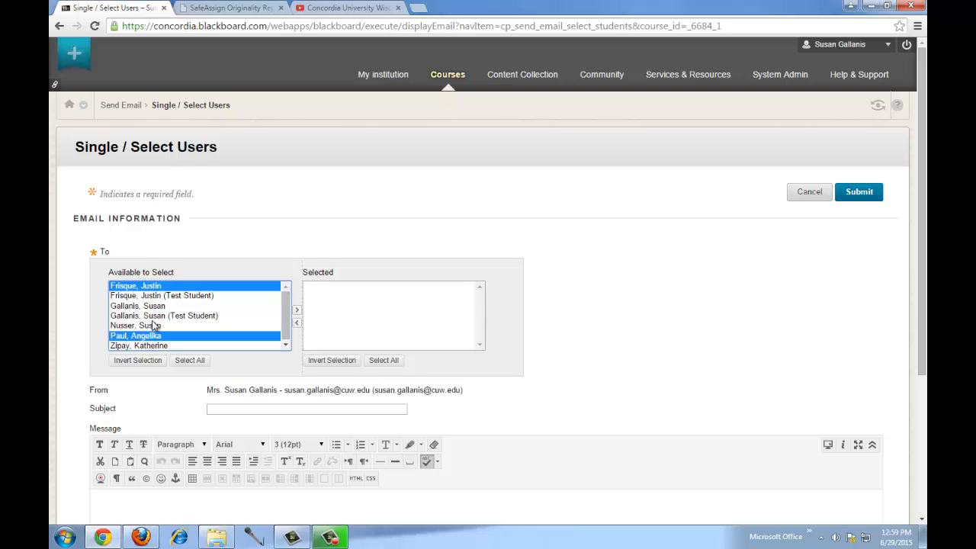
pyautogui.keyDown('ctrl'); pyautogui.click(155, 316); pyautogui.keyUp('ctrl')
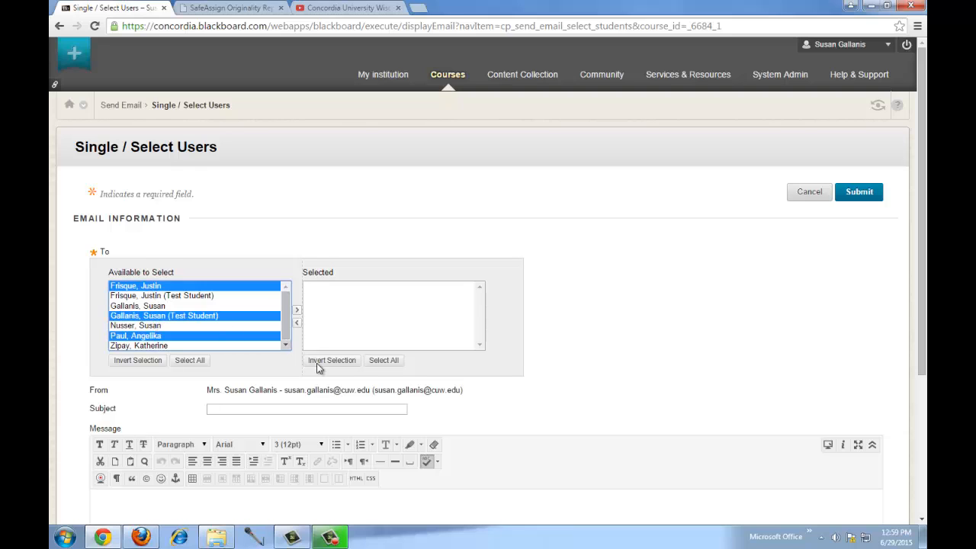
pyautogui.click(297, 317)
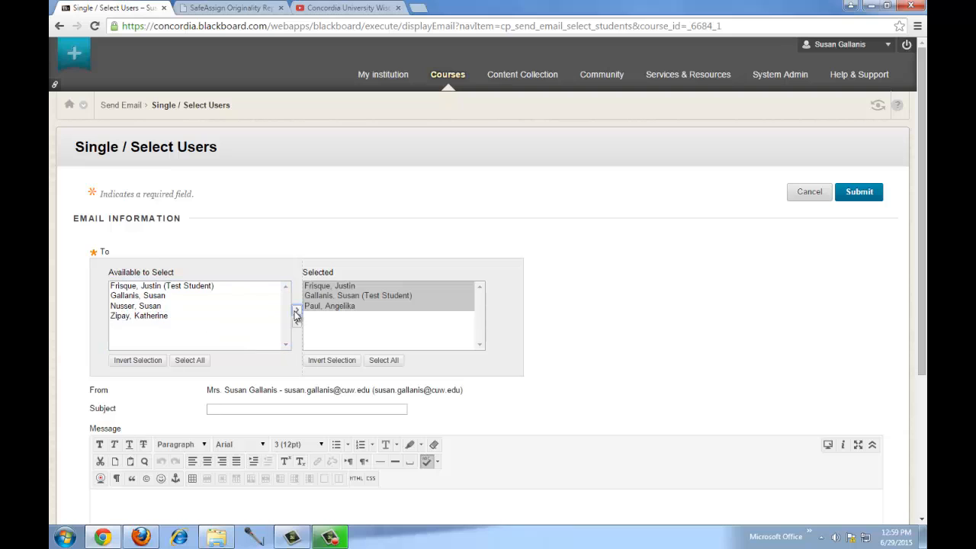
# Enter Today's Class as the subject of the email to the selected users.
pyautogui.click(258, 409)
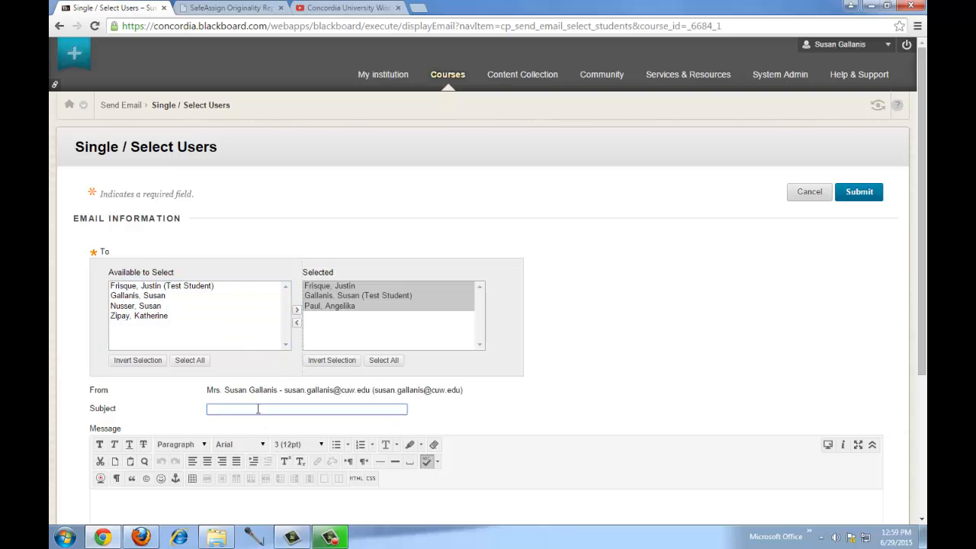
pyautogui.write("Today's Clas")
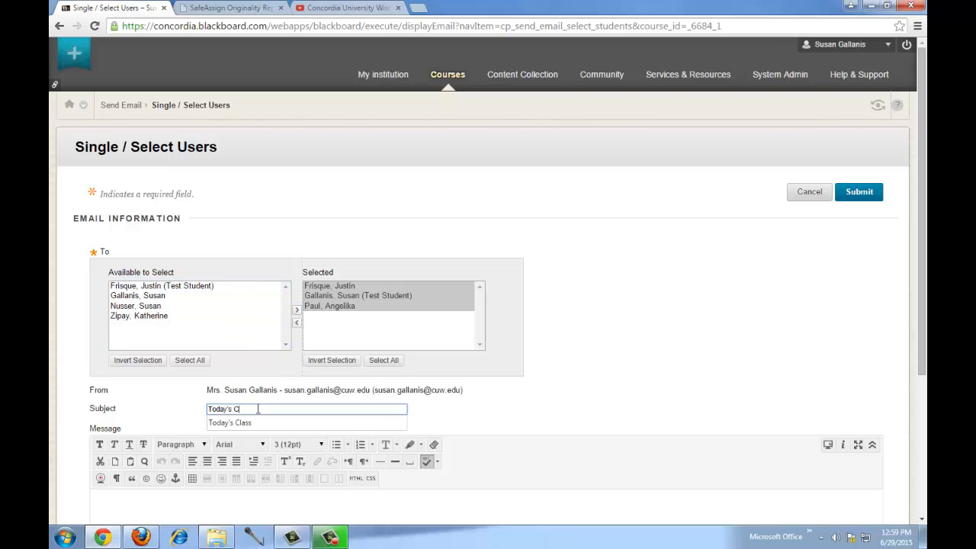
pyautogui.write('s')
# Fill the email message with three lines of placeholder text and cancel the email without sending it.
pyautogui.scroll(-1, 257, 405)
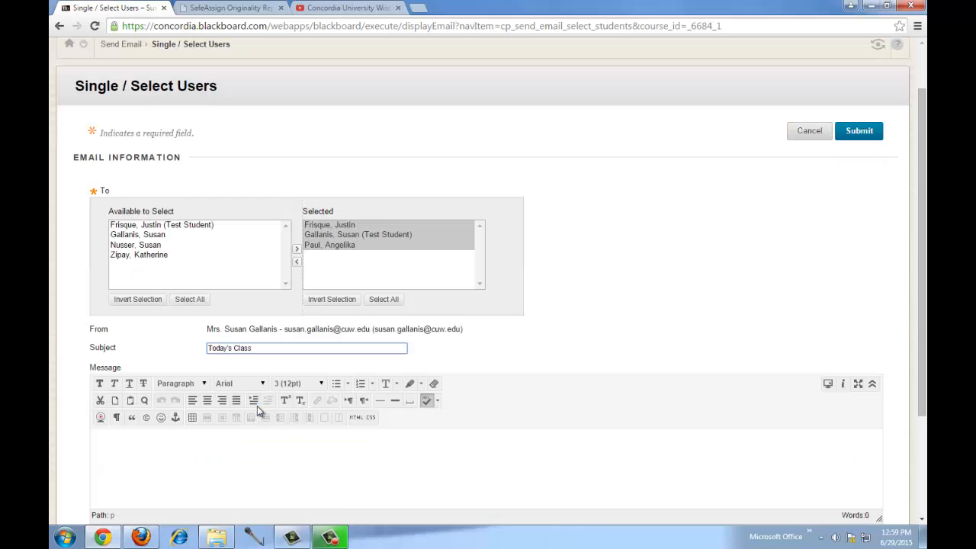
pyautogui.click(290, 455)
pyautogui.write('sdjflskjdfldsfjadslfjadsfk')
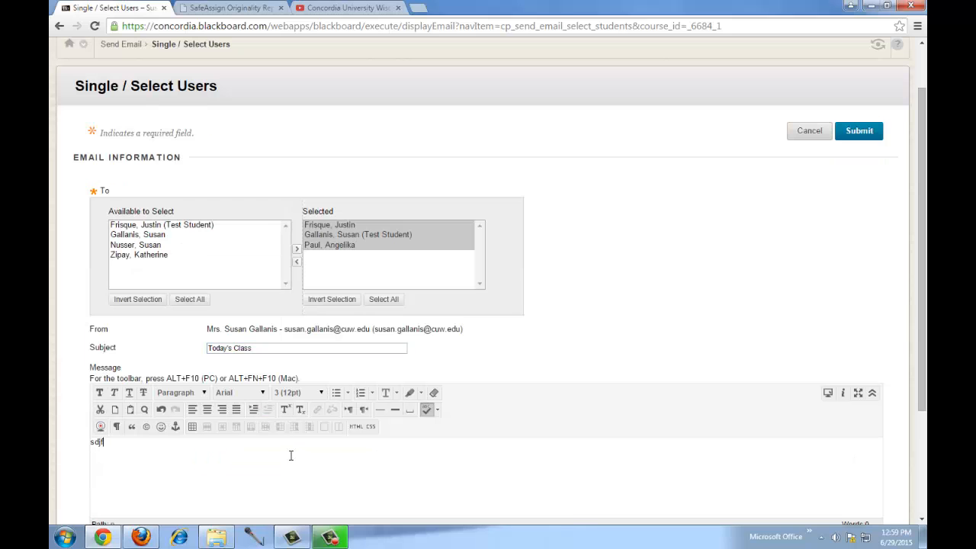
pyautogui.press('Return')
pyautogui.write('ajsdfldskjfldsjflkfjdsafjd;flkajds')
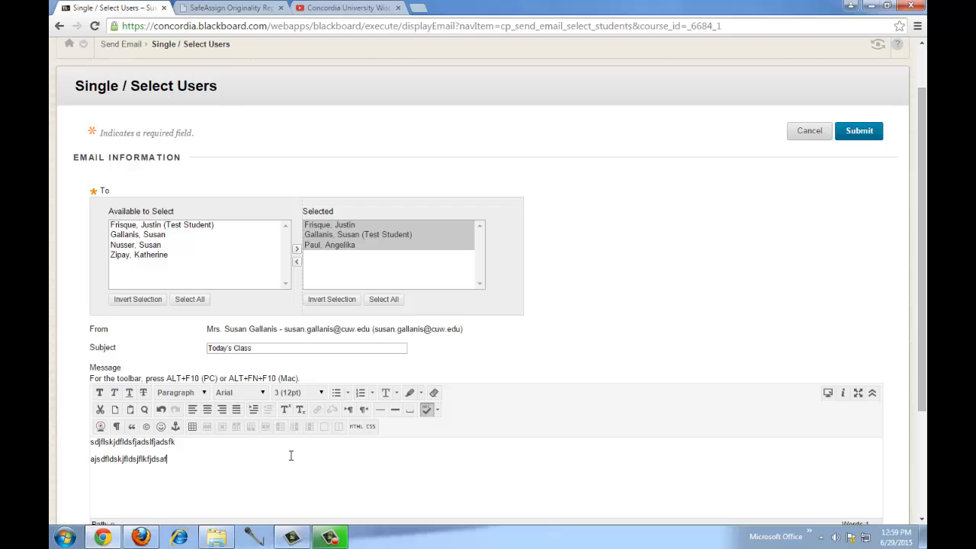
pyautogui.press('Return')
pyautogui.write('sjdfsdjflkafjalkfjdkfjsda;kfj')
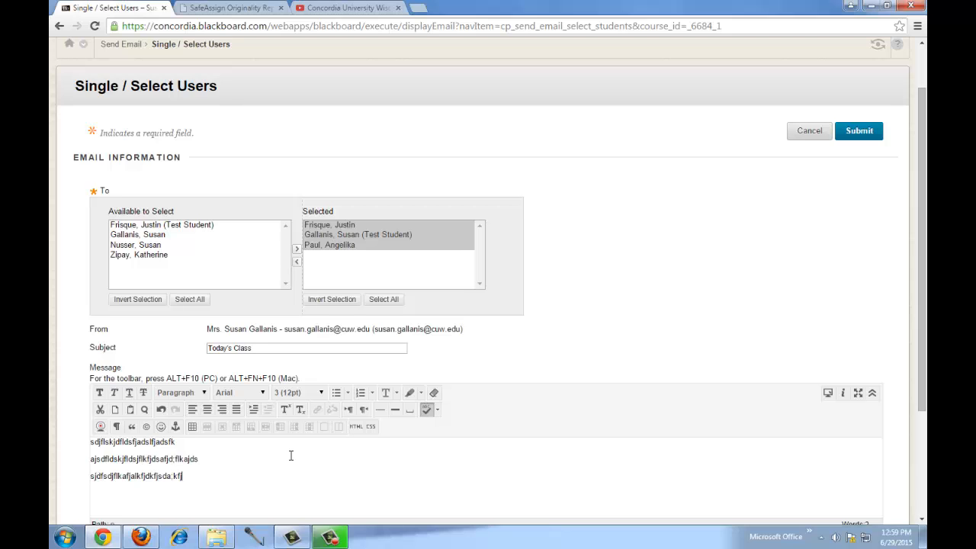
pyautogui.scroll(-2, 297, 457)
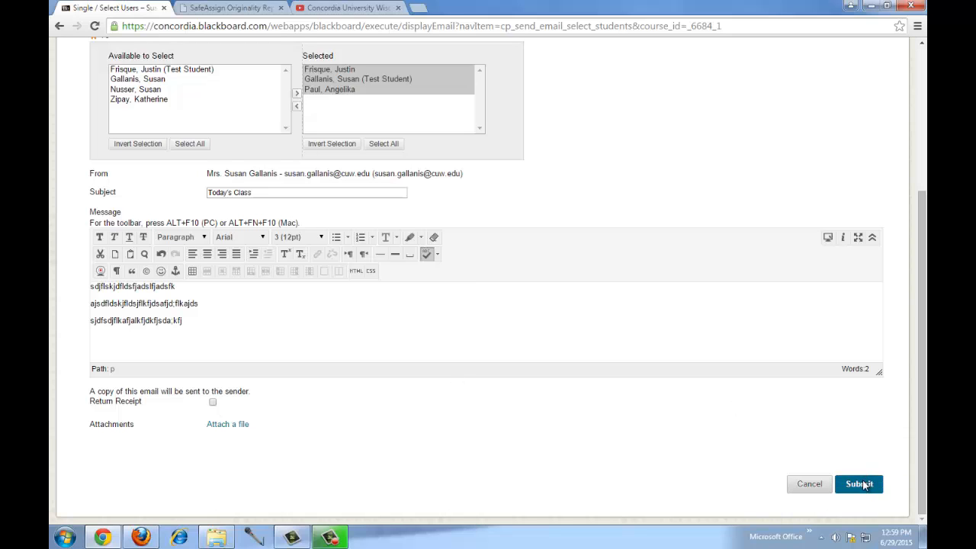
pyautogui.click(810, 485)
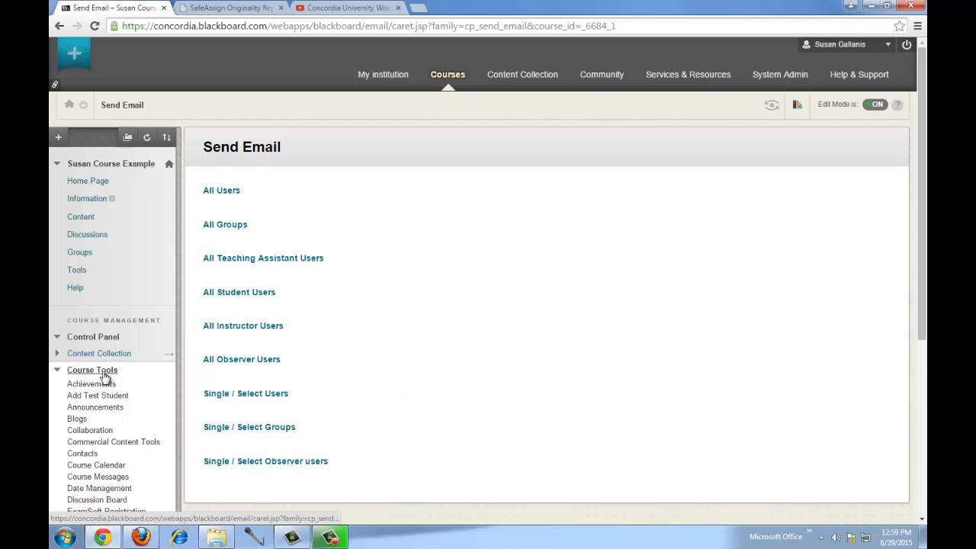
# Start a new message in the Course Messages tool and add all available course users as To recipients.
pyautogui.click(100, 478)
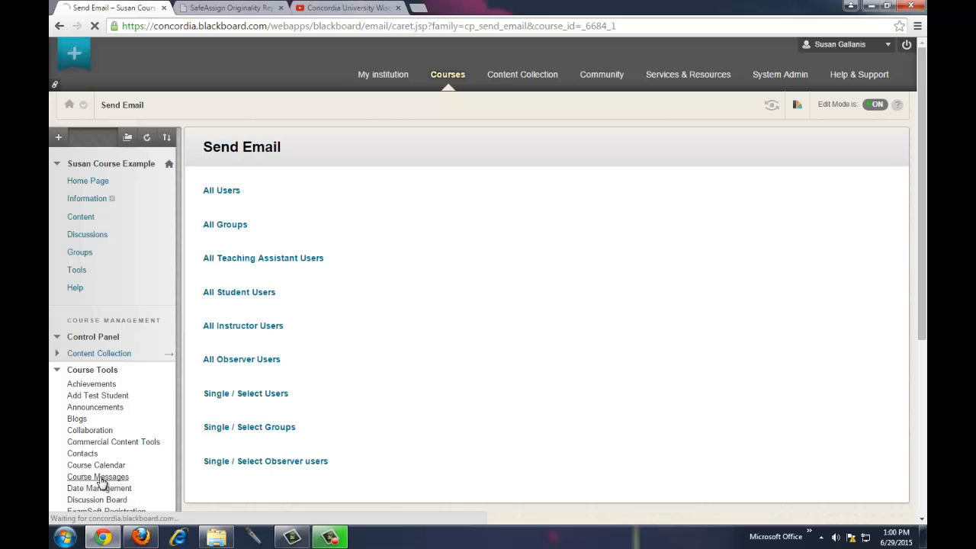
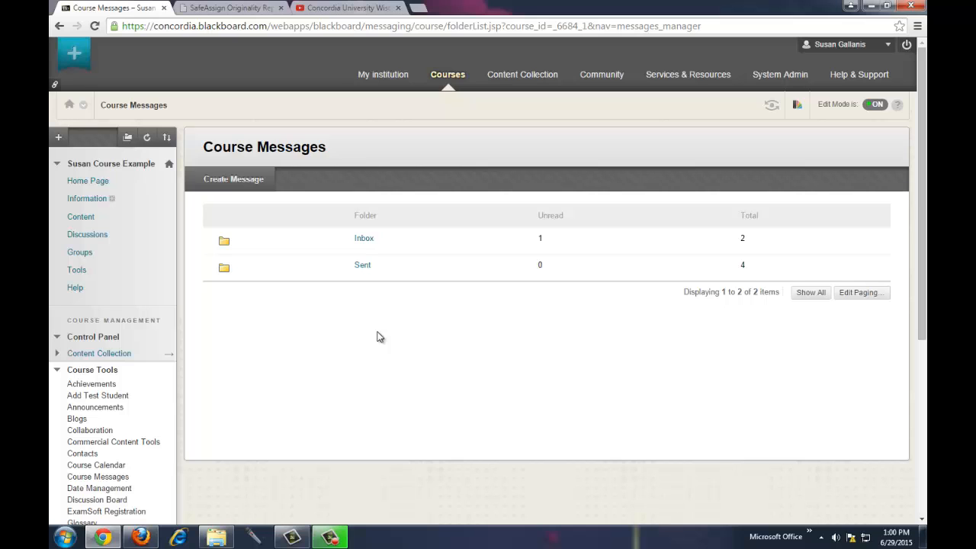
pyautogui.click(234, 181)
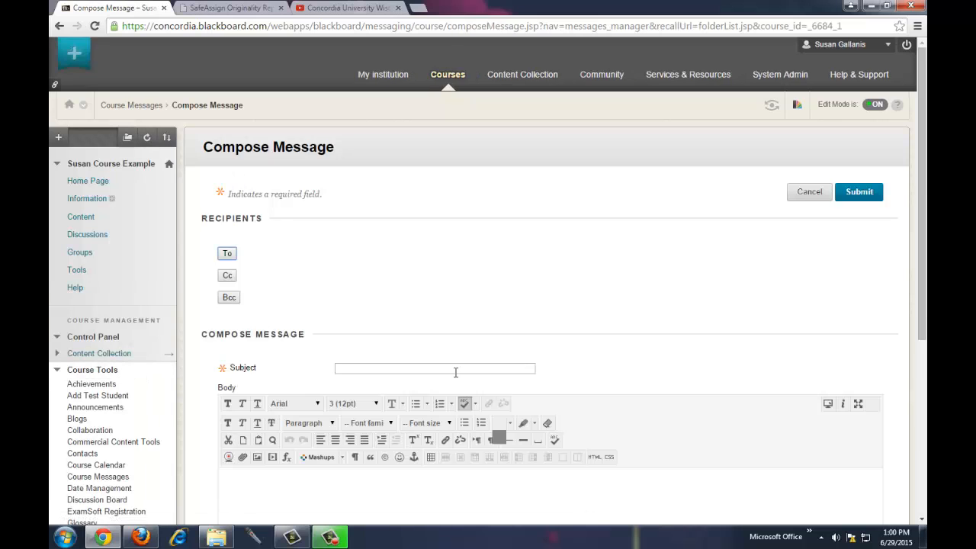
pyautogui.click(227, 253)
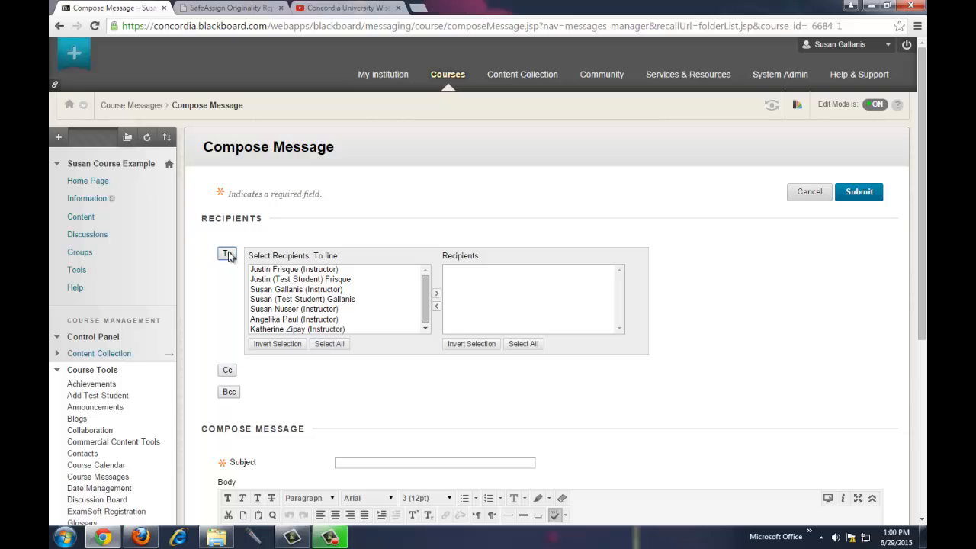
pyautogui.click(296, 270)
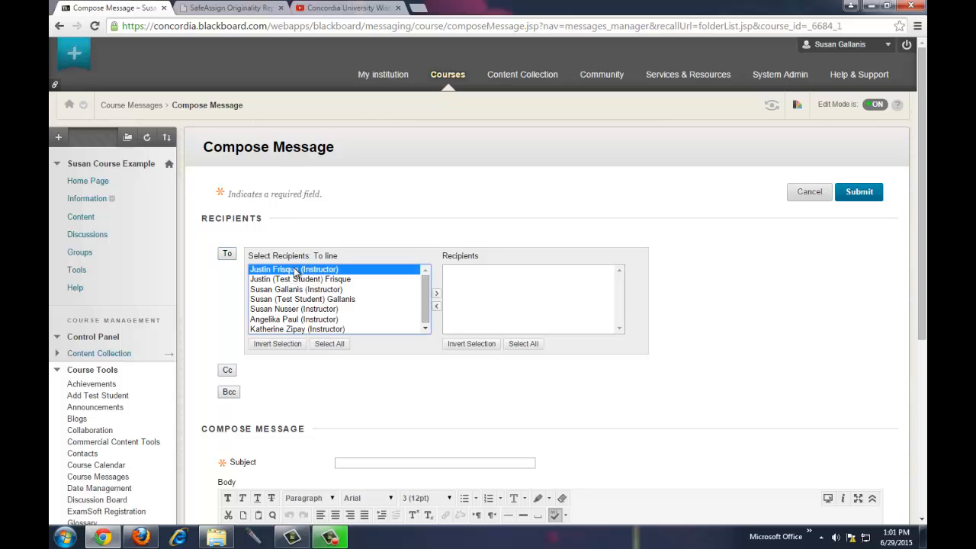
pyautogui.keyDown('ctrl'); pyautogui.click(298, 299); pyautogui.keyUp('ctrl')
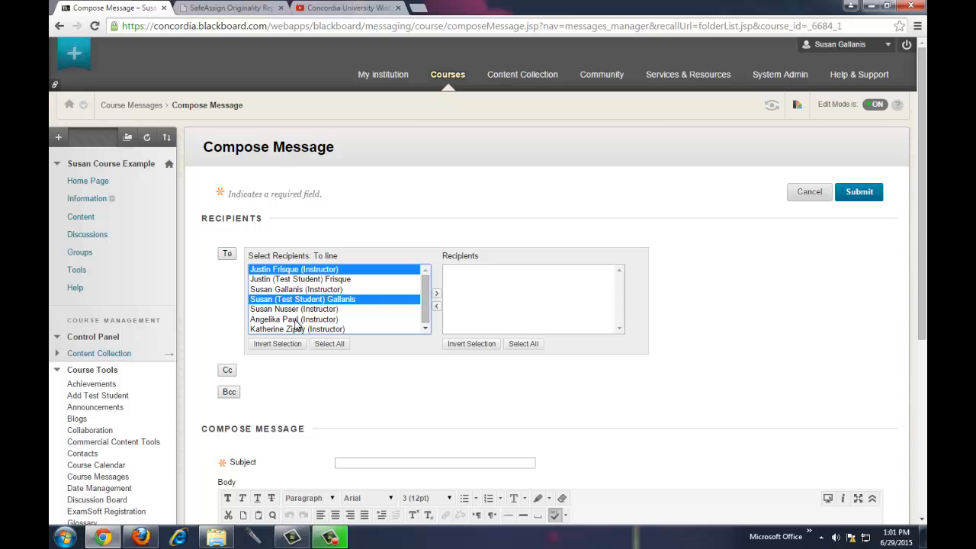
pyautogui.keyDown('ctrl'); pyautogui.click(296, 320); pyautogui.keyUp('ctrl')
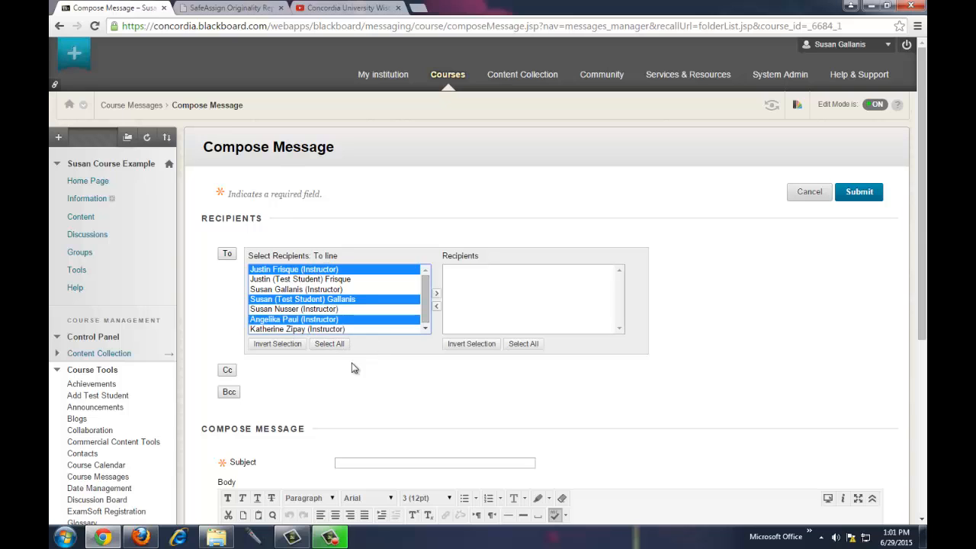
pyautogui.click(336, 345)
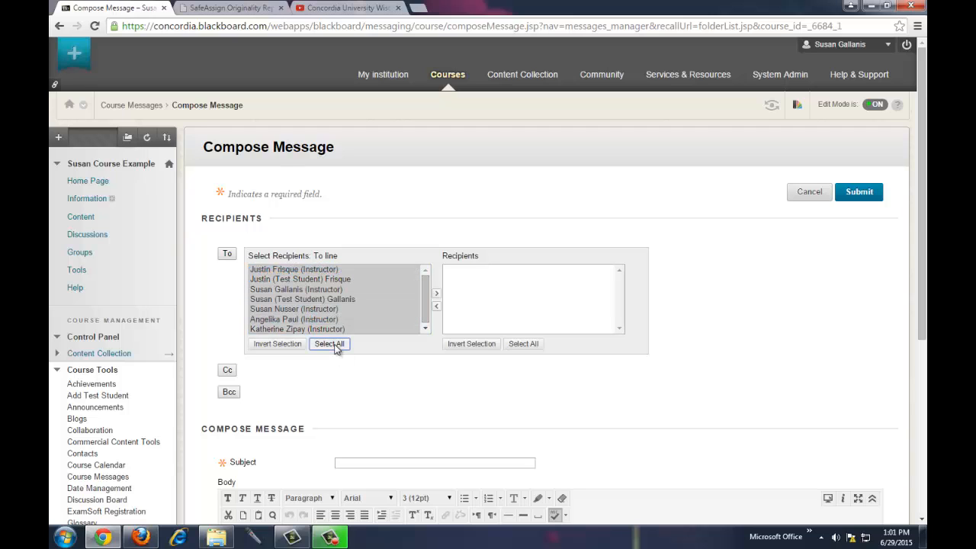
pyautogui.click(436, 294)
# Enter Today's CLass as the subject of the course message.
pyautogui.scroll(-1, 547, 372)
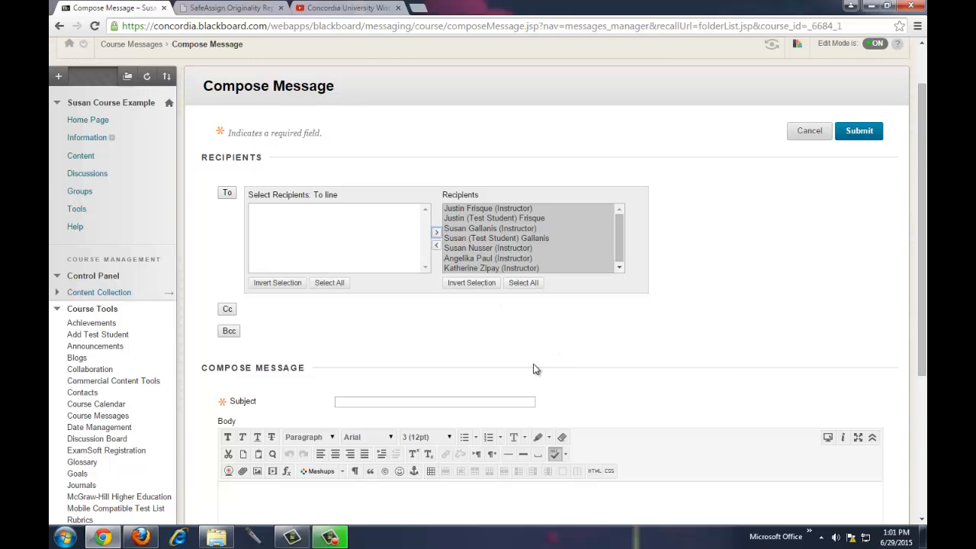
pyautogui.scroll(-2, 534, 370)
pyautogui.click(379, 280)
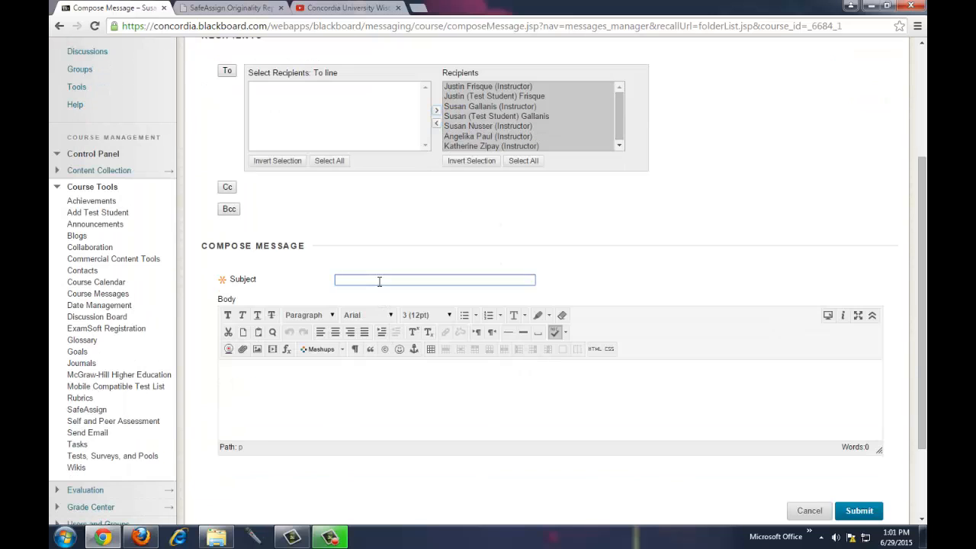
pyautogui.write('THere')
pyautogui.press('BackSpace')
pyautogui.press('BackSpace')
pyautogui.press('BackSpace')
pyautogui.press('BackSpace')
pyautogui.write("oday's CLass")
# Write a line of placeholder text in the course message's body and cancel the message without sending it.
pyautogui.click(368, 383)
pyautogui.write('sfljsdlkfjdflkjfklsdjfkjflkasdjfa;f')
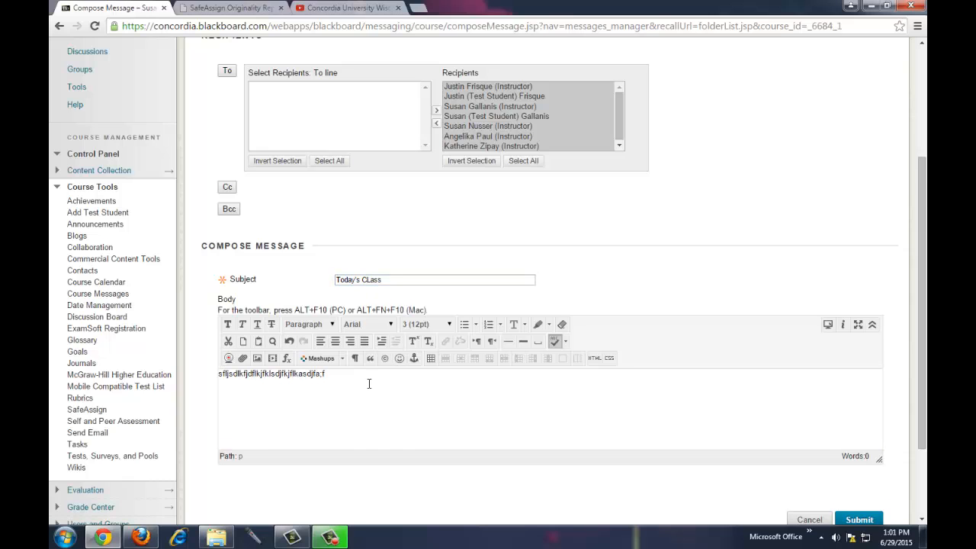
pyautogui.scroll(-2, 369, 385)
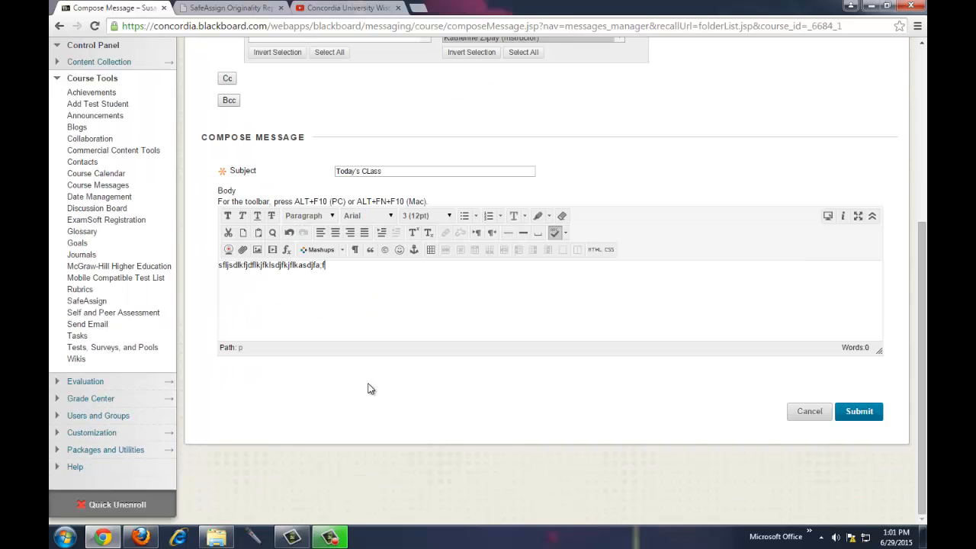
pyautogui.scroll(3, 370, 388)
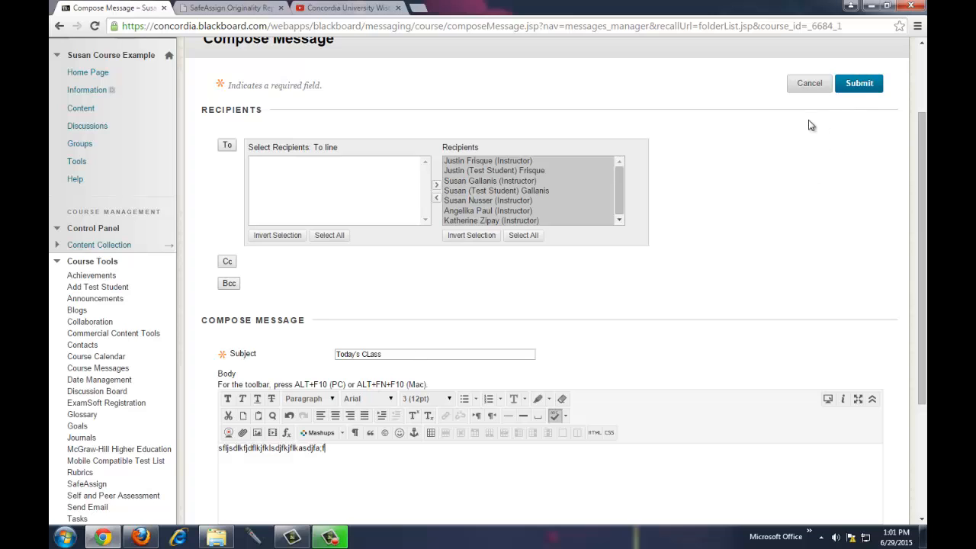
pyautogui.click(809, 86)
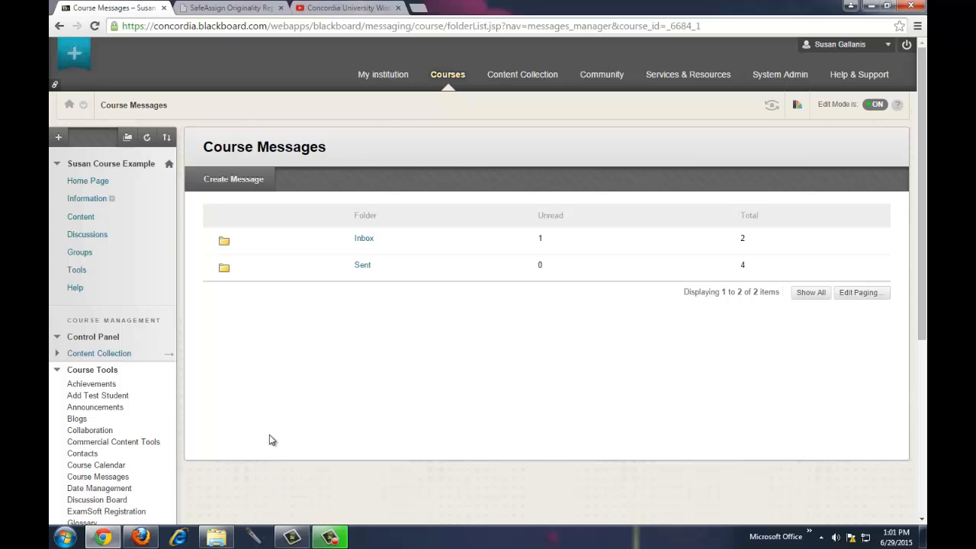
# Dismiss the Windows color scheme prompt and open the course's Content area.
pyautogui.scroll(-1, 269, 441)
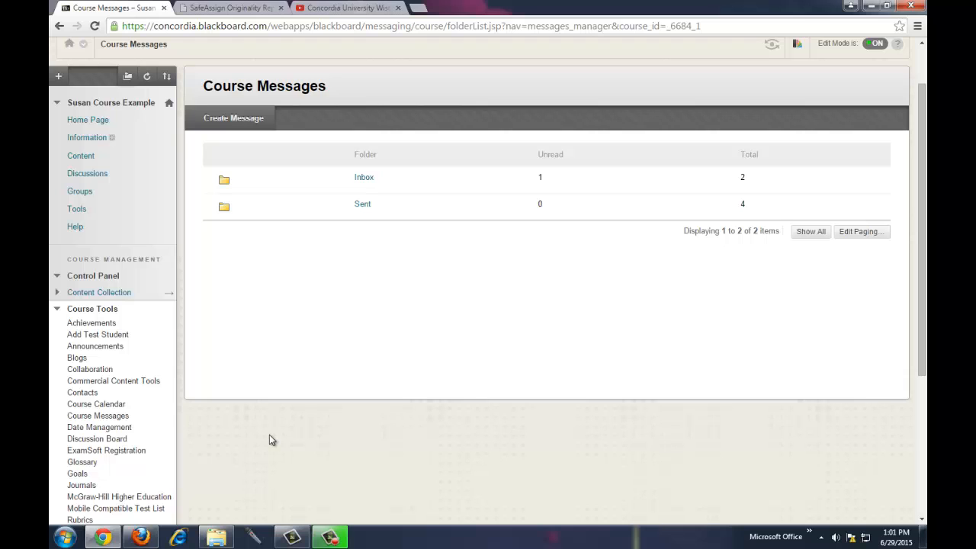
pyautogui.scroll(-2, 269, 440)
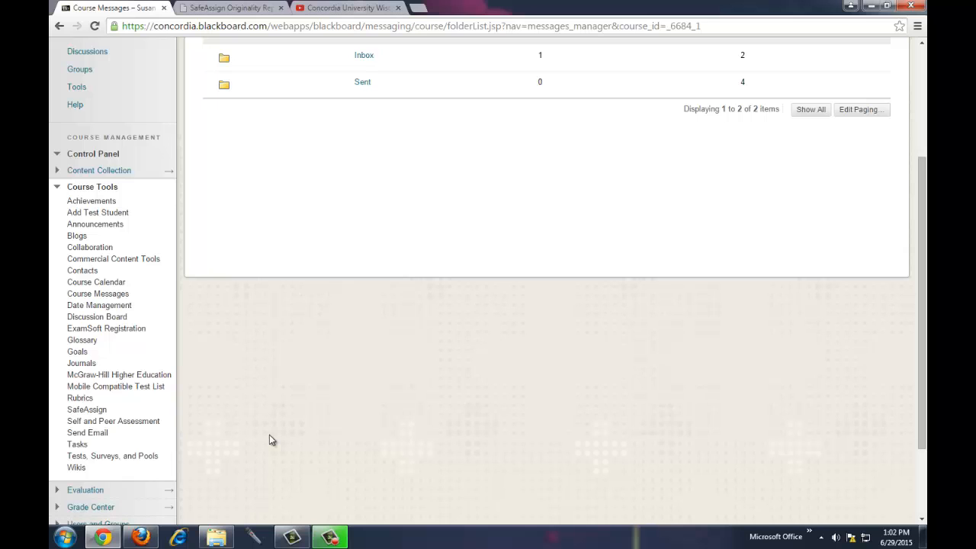
pyautogui.scroll(-2, 260, 427)
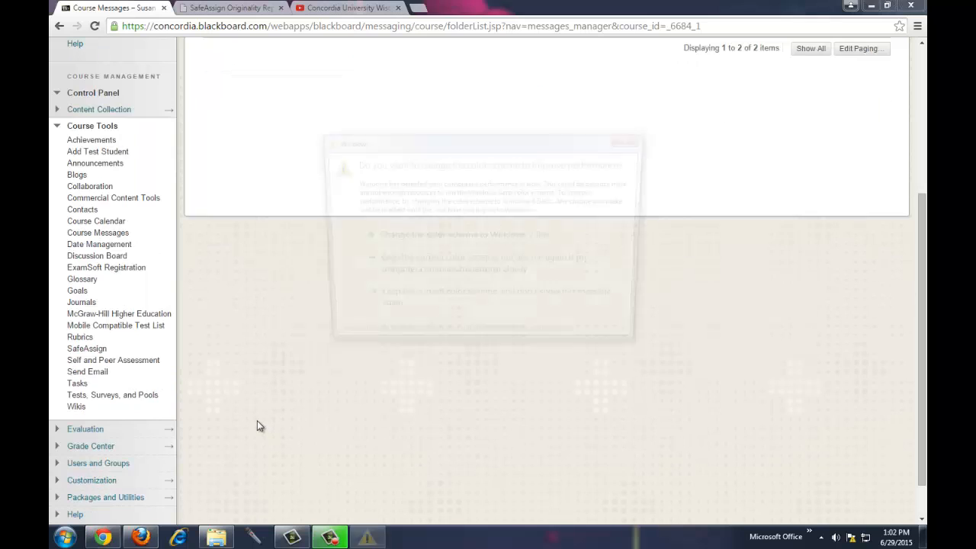
pyautogui.click(634, 139)
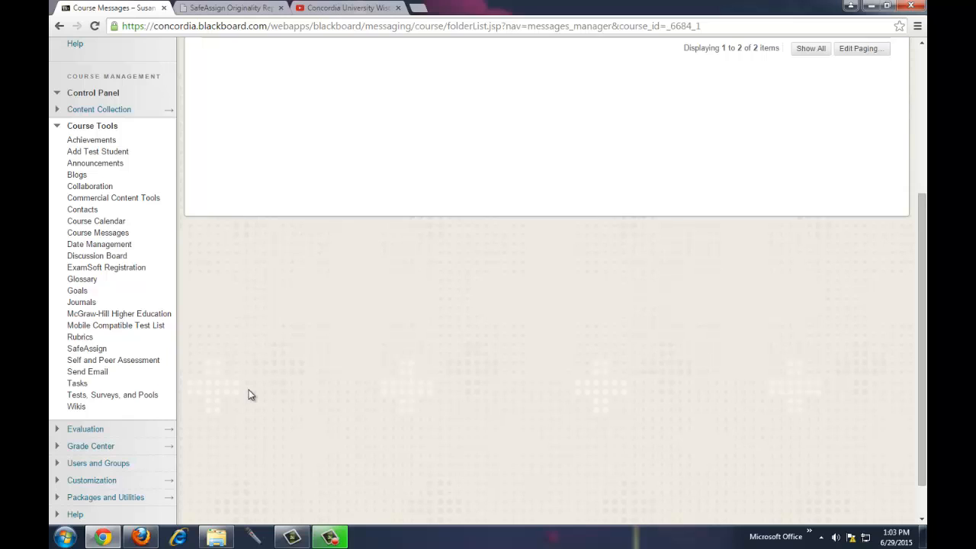
pyautogui.scroll(3, 248, 395)
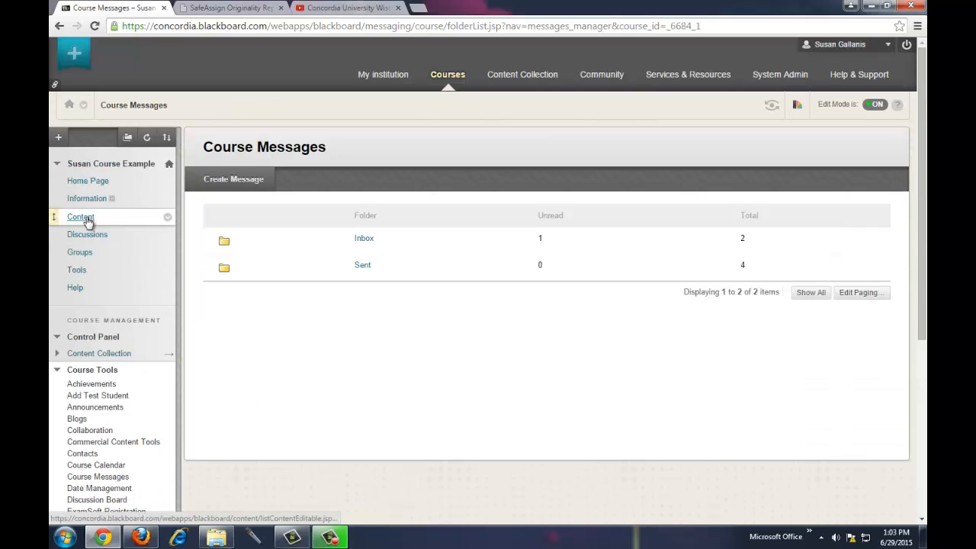
pyautogui.click(88, 218)
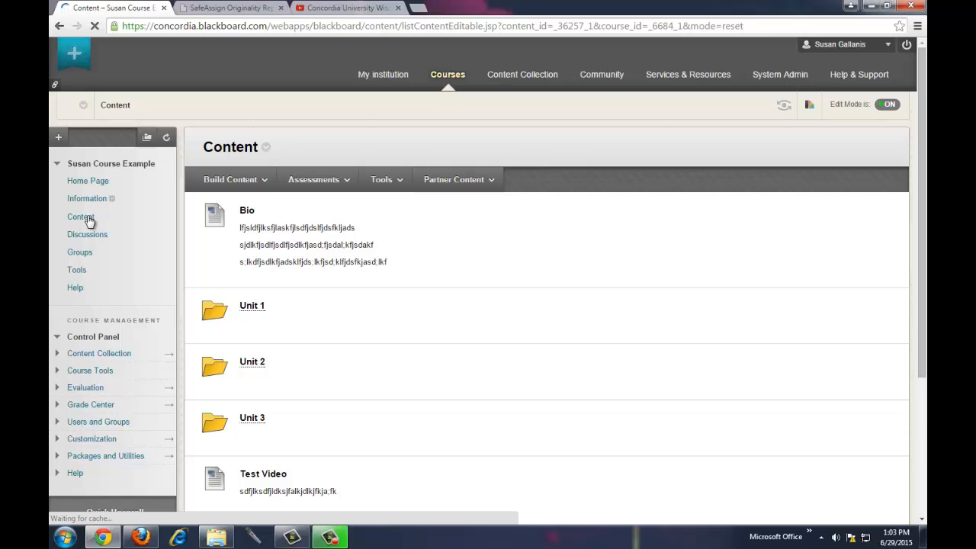
# Start creating a link to the Panopto Course Tool Application in the Content area.
pyautogui.click(385, 180)
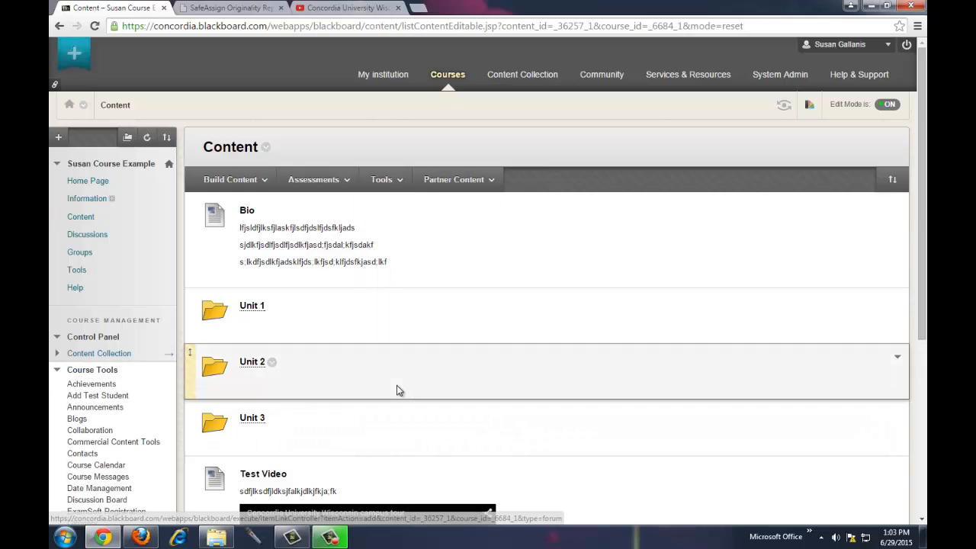
pyautogui.click(374, 181)
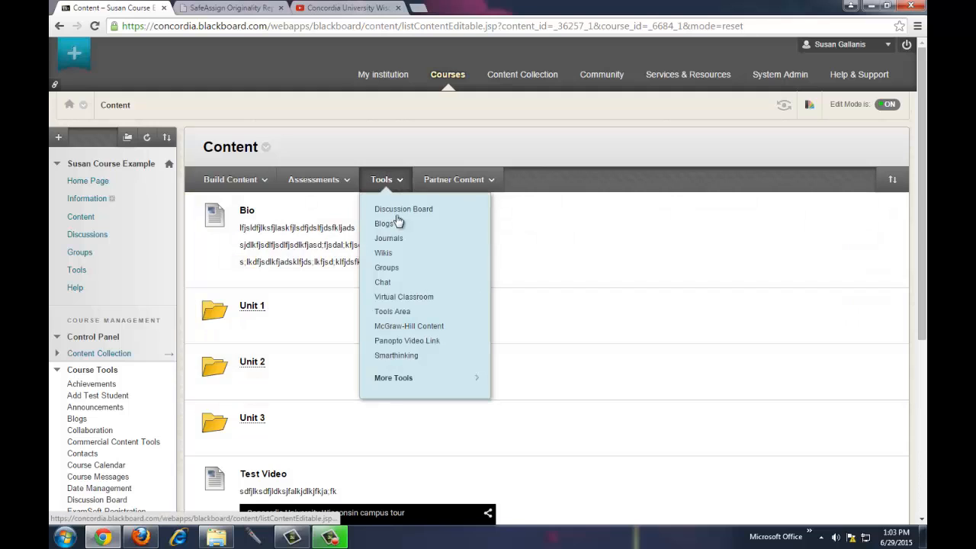
pyautogui.click(386, 379)
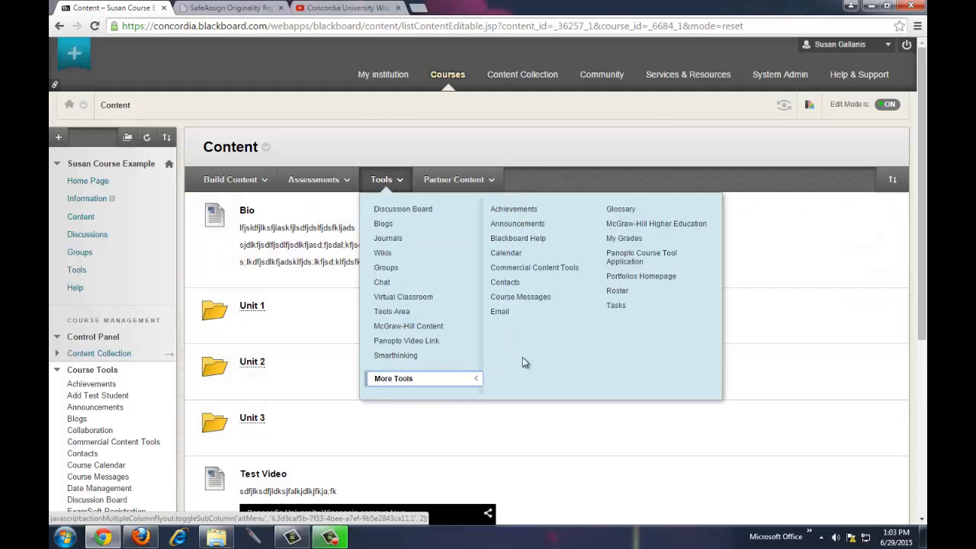
pyautogui.click(650, 261)
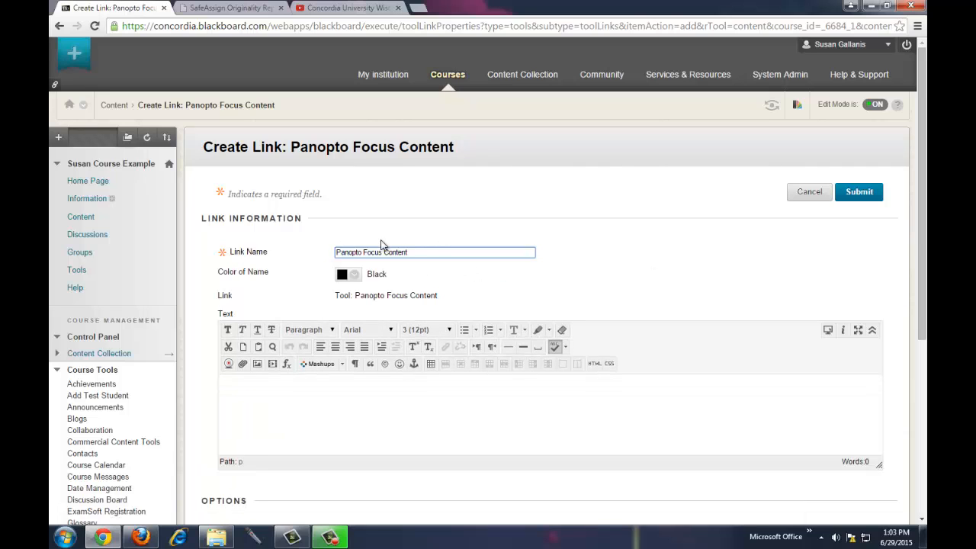
# Name the Panopto link Video Lectures, leave its description empty and its options at their defaults, and submit it.
pyautogui.moveTo(415, 253); pyautogui.dragTo(315, 266)
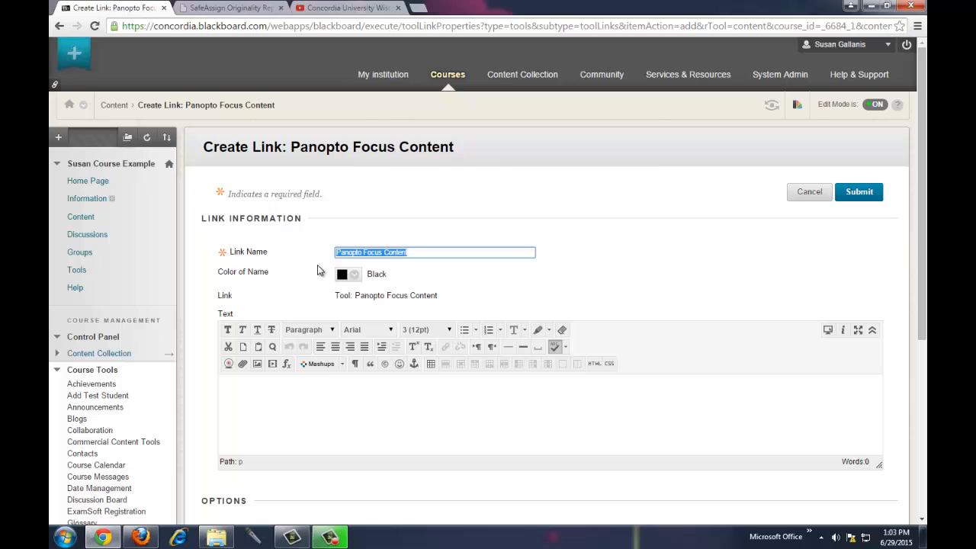
pyautogui.write('V')
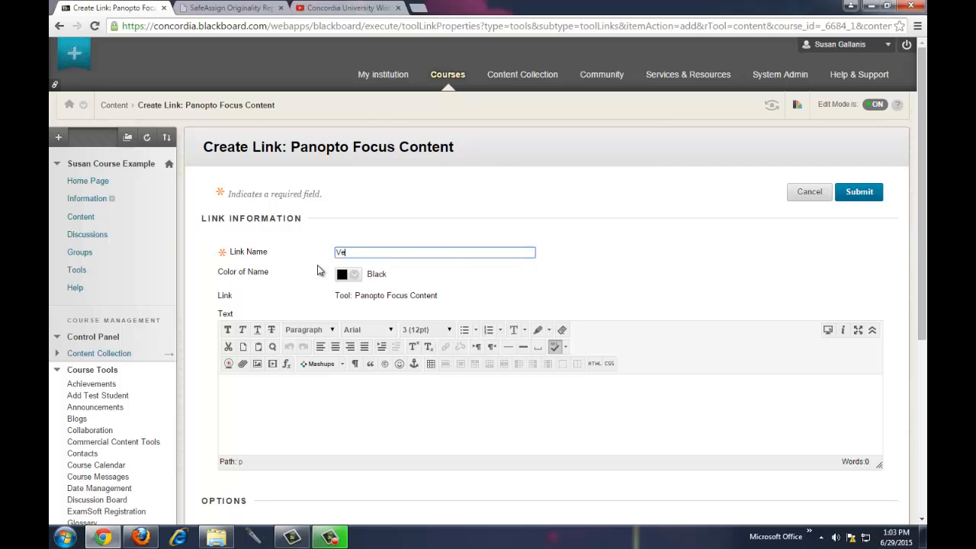
pyautogui.write('ideo Lec')
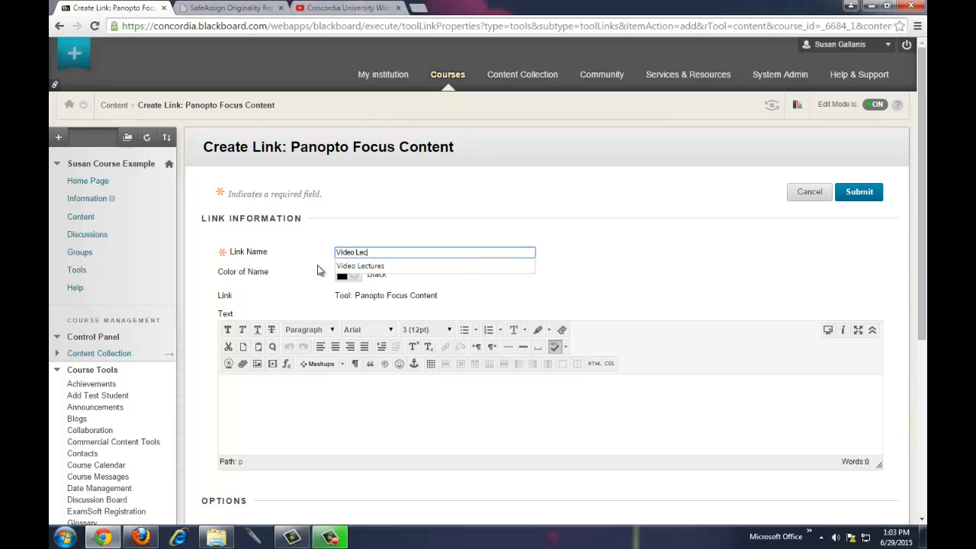
pyautogui.write('tures')
pyautogui.click(430, 392)
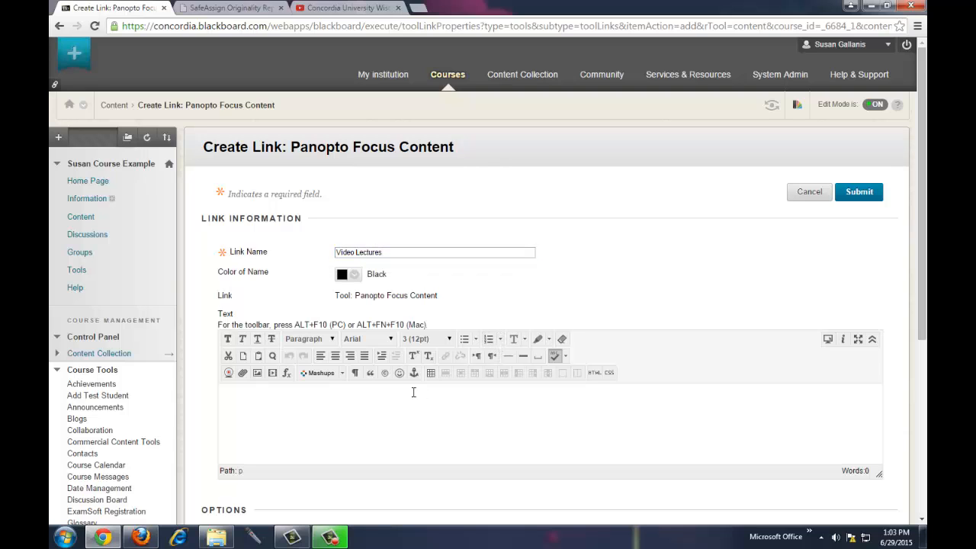
pyautogui.scroll(-3, 335, 401)
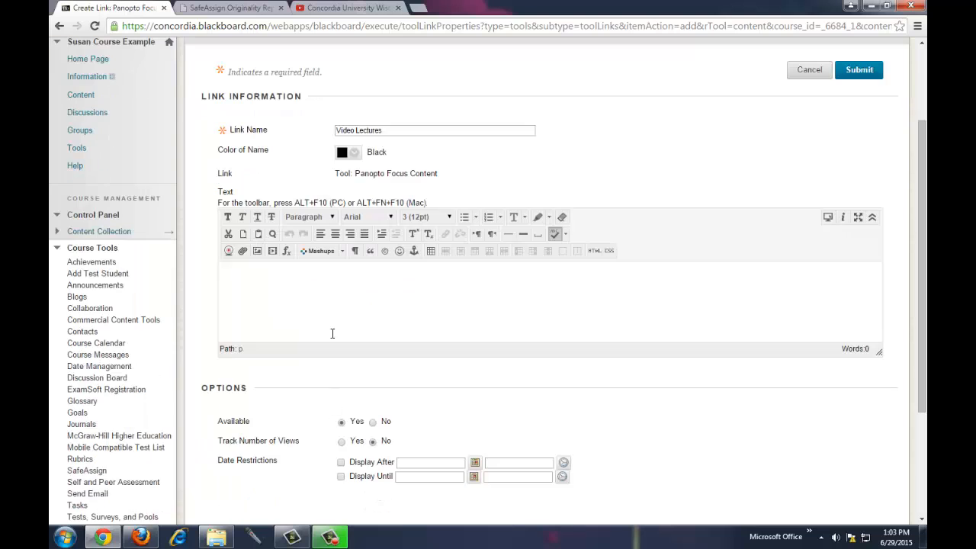
pyautogui.scroll(-3, 342, 319)
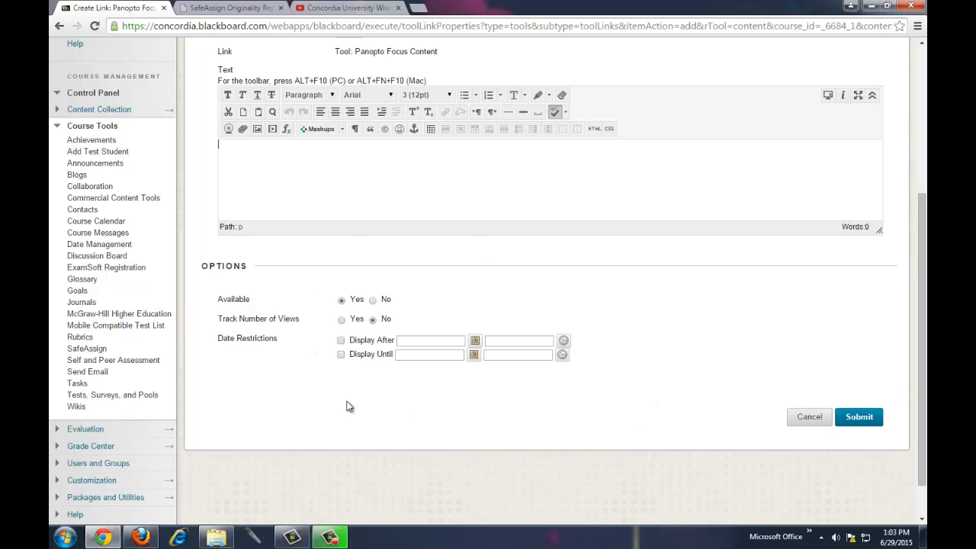
pyautogui.click(853, 425)
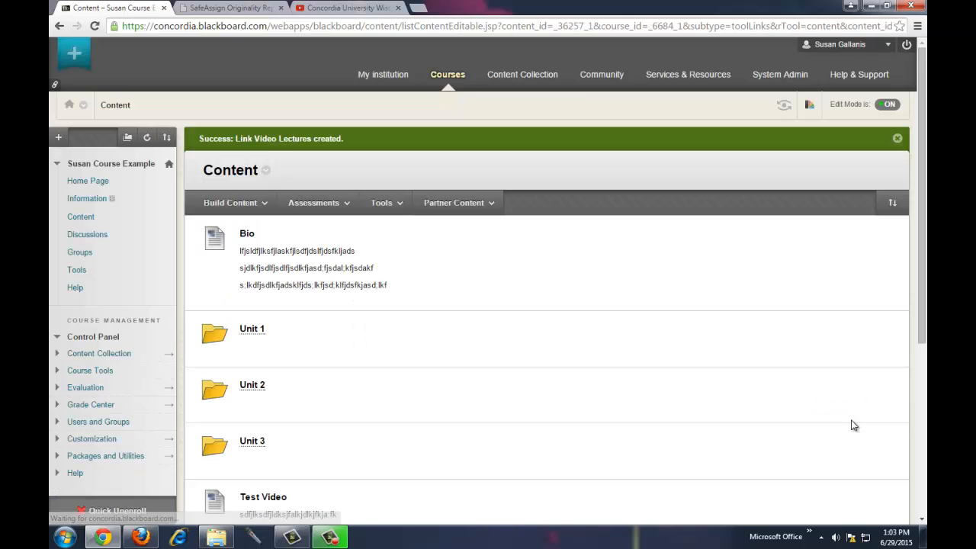
# Move the Video Lectures link above the Test Video item in the Content area and open it.
pyautogui.scroll(-3, 830, 412)
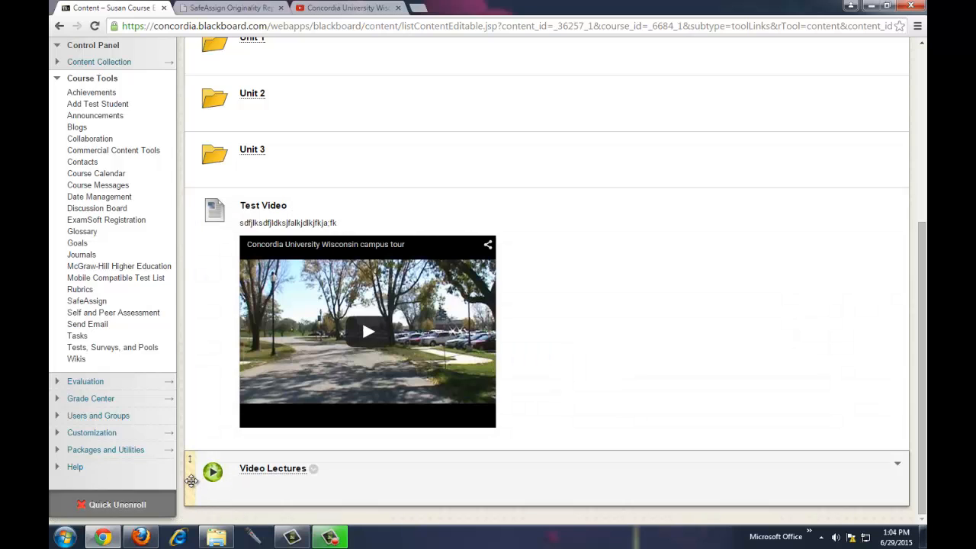
pyautogui.moveTo(190, 477); pyautogui.dragTo(189, 274)
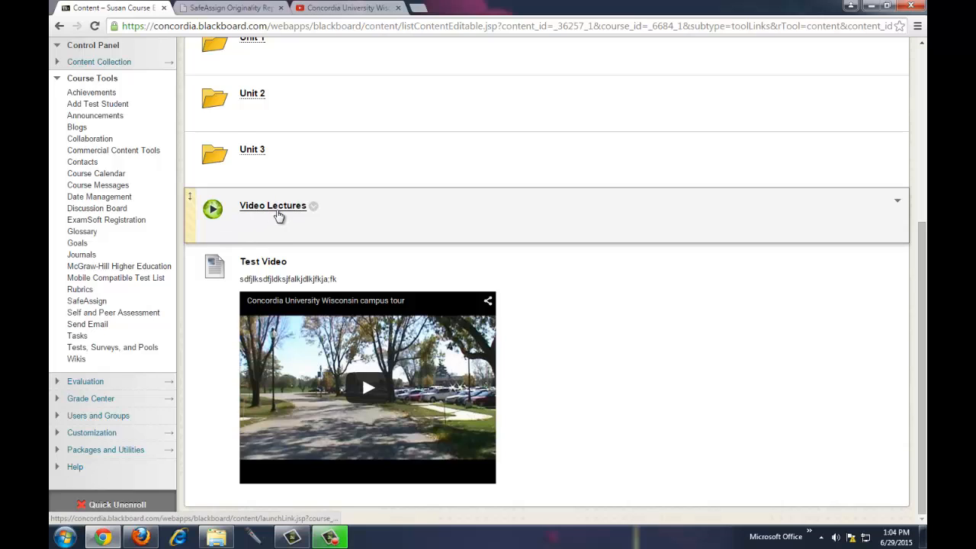
pyautogui.click(274, 206)
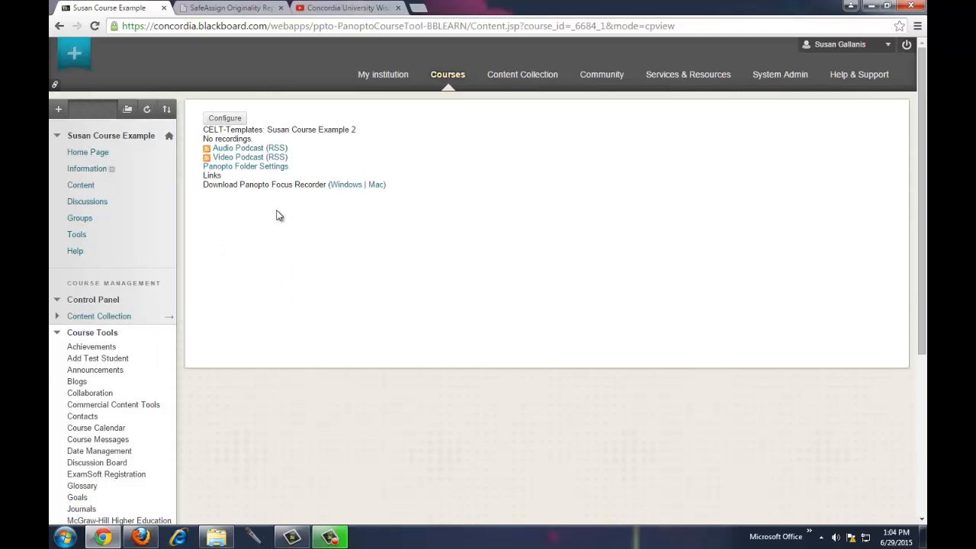
# Open the Panopto course configuration, browse the available folders, and submit it with only the course's CELT-Templates folder in Selected Folders.
pyautogui.click(232, 121)
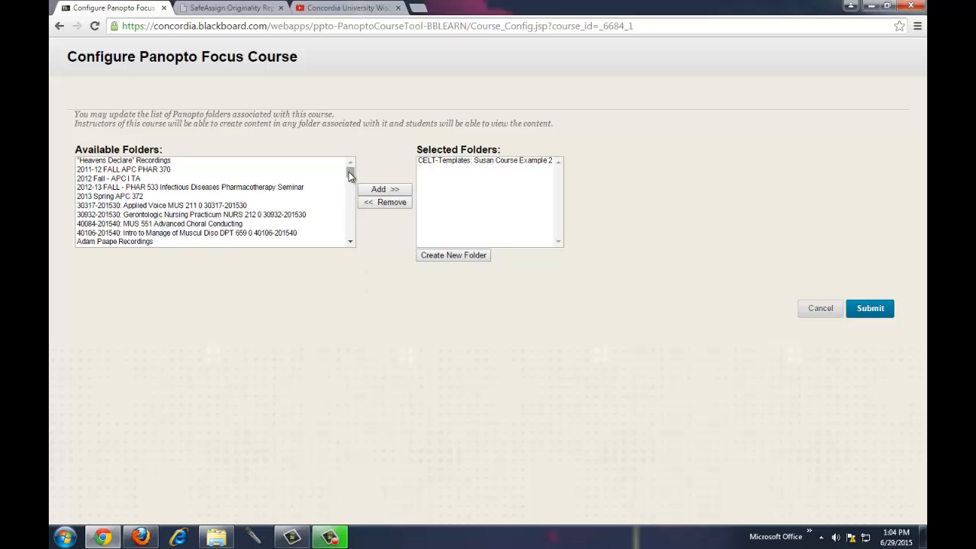
pyautogui.moveTo(348, 172)
pyautogui.mouseDown()
pyautogui.moveTo(349, 187)
pyautogui.moveTo(351, 172)
pyautogui.mouseUp()
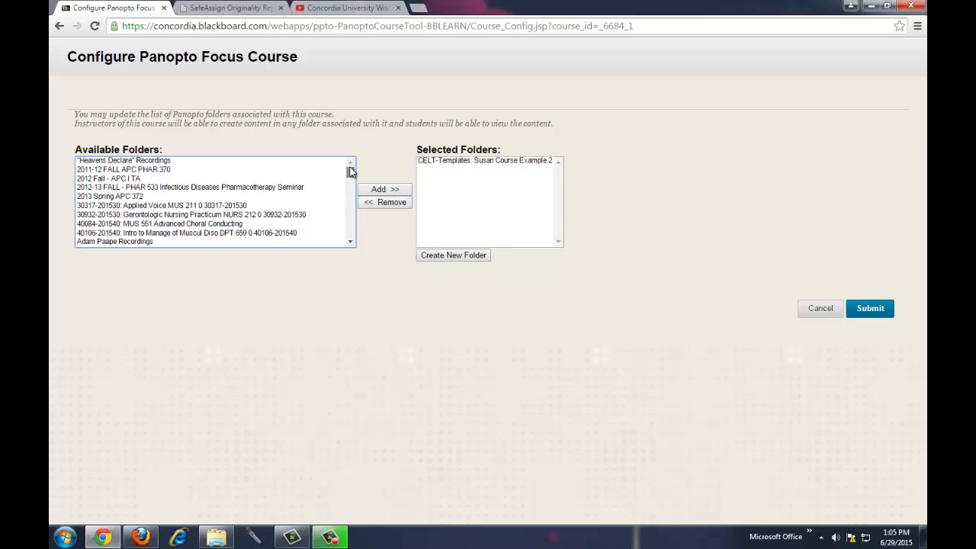
pyautogui.moveTo(350, 172); pyautogui.dragTo(352, 176)
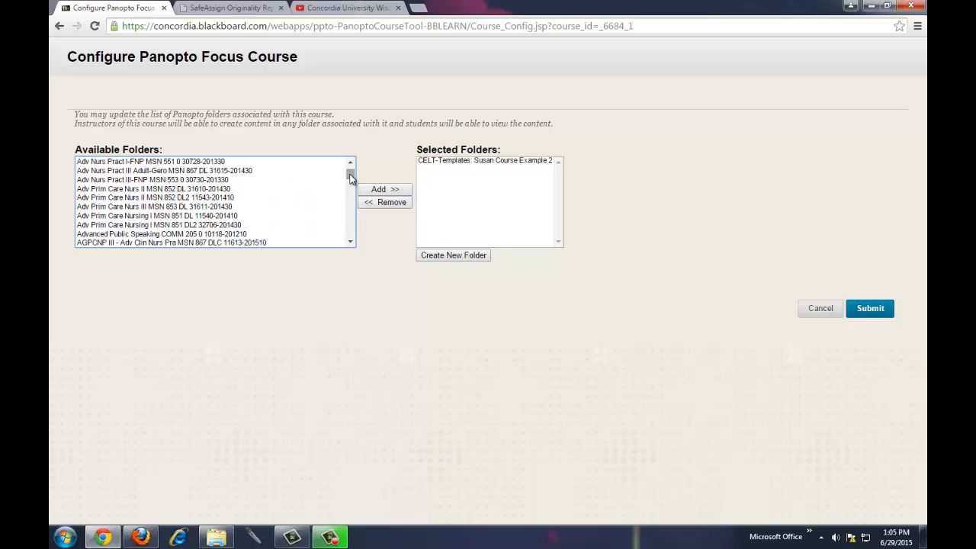
pyautogui.click(450, 165)
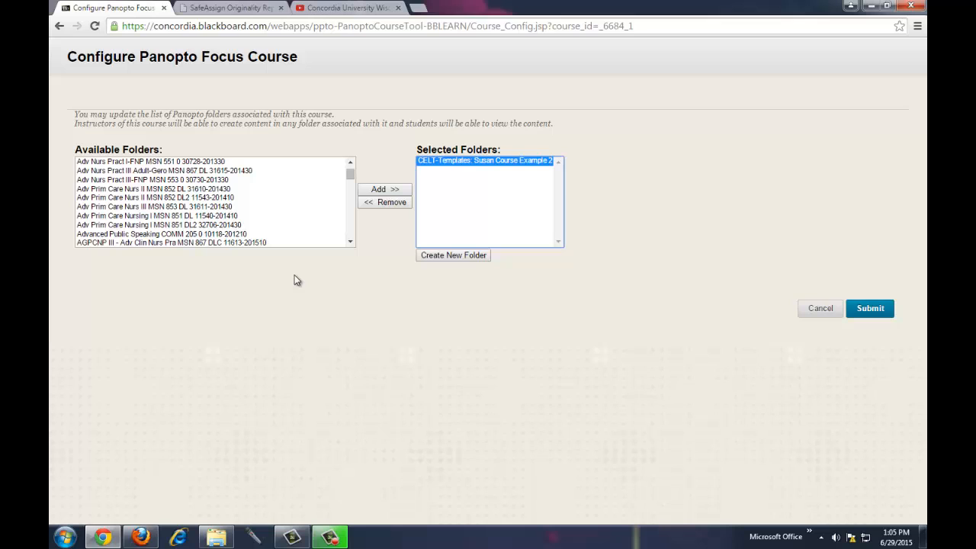
pyautogui.click(192, 234)
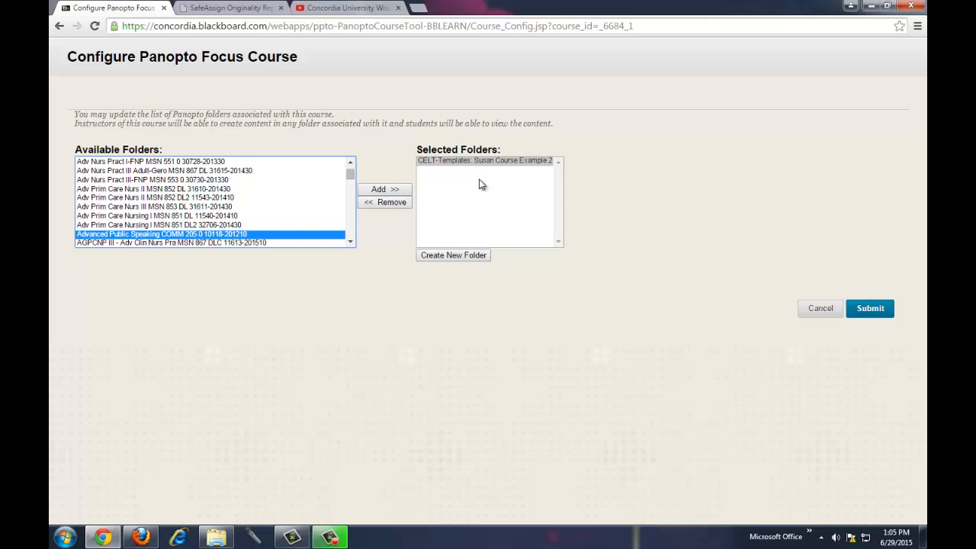
pyautogui.click(457, 162)
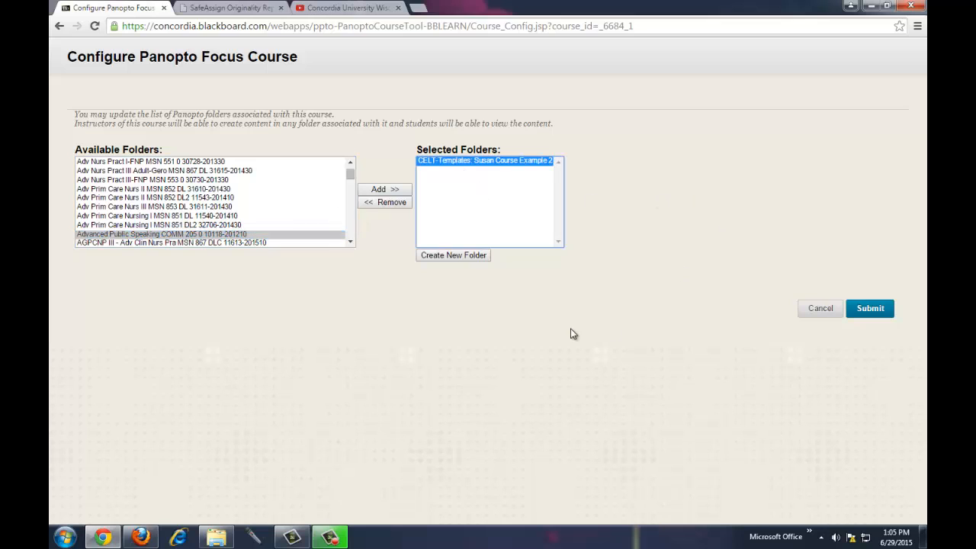
pyautogui.click(867, 314)
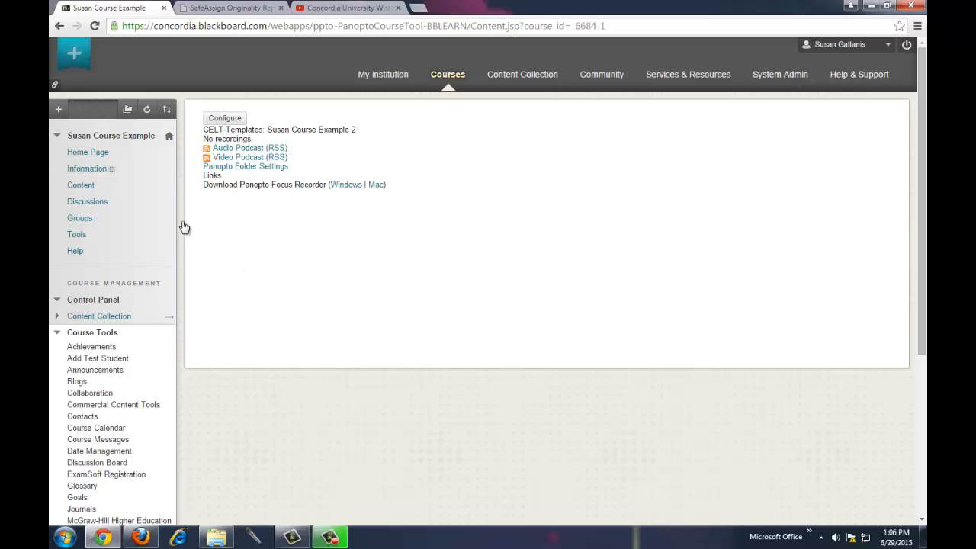
# Open the course Home Page and look at the list of available color themes without choosing one.
pyautogui.click(91, 155)
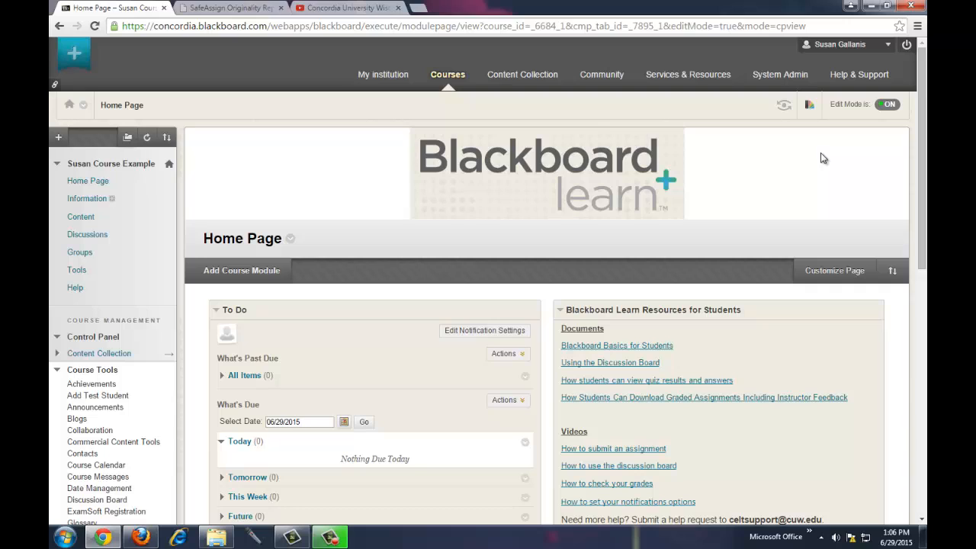
pyautogui.click(809, 105)
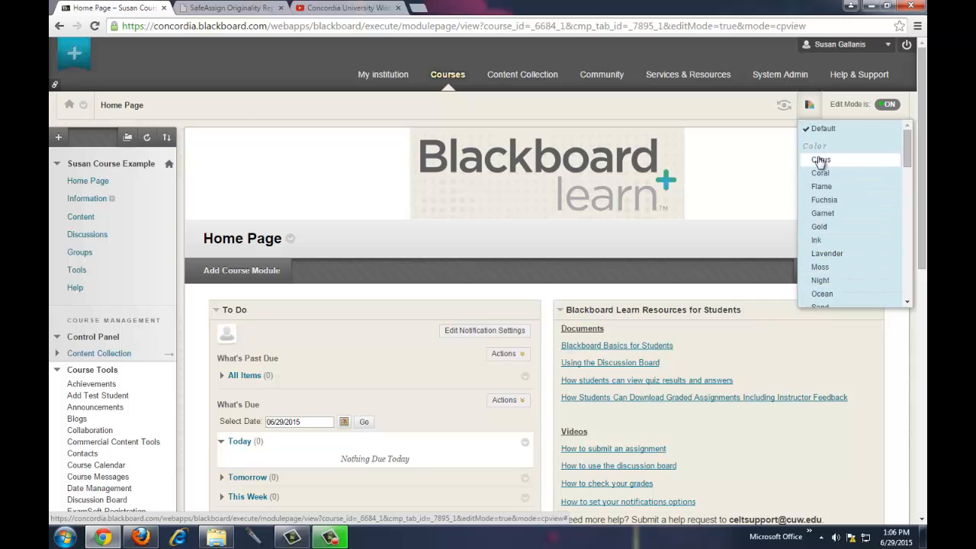
pyautogui.click(678, 267)
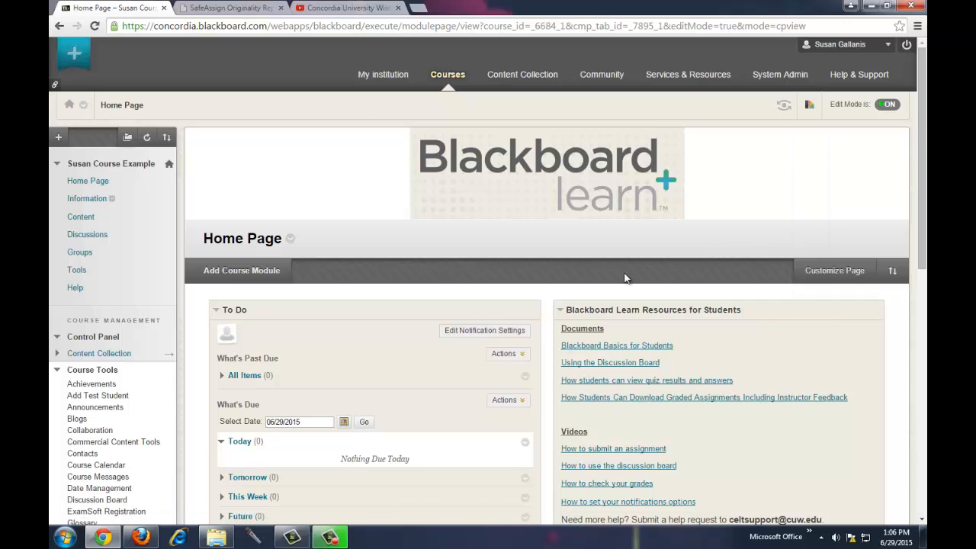
# Open the Teaching Style settings from the course's Customization options.
pyautogui.scroll(-2, 538, 301)
pyautogui.scroll(-3, 535, 300)
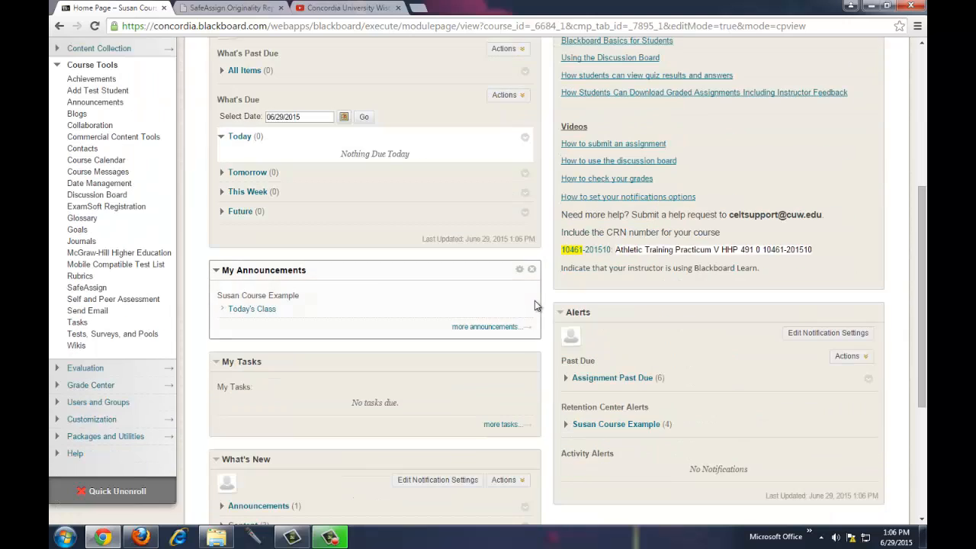
pyautogui.click(99, 424)
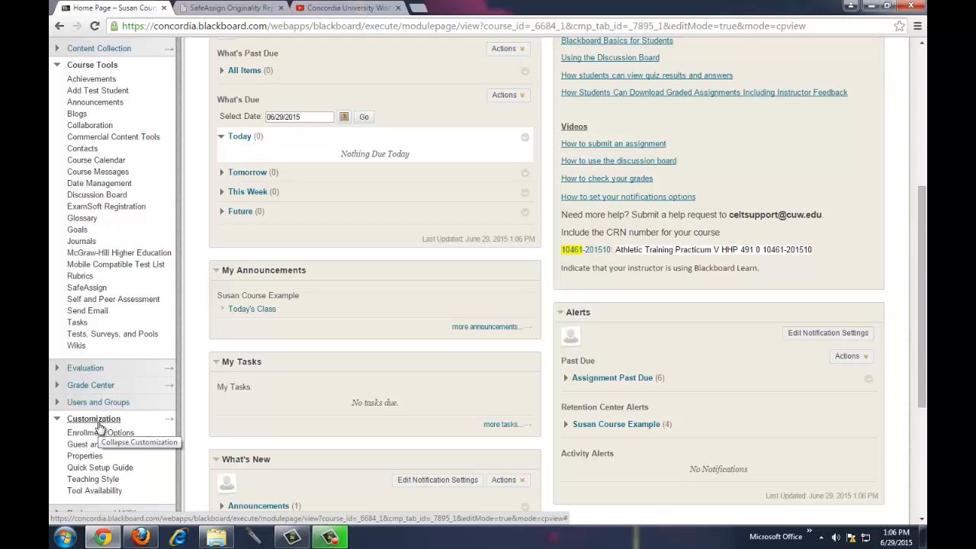
pyautogui.click(93, 483)
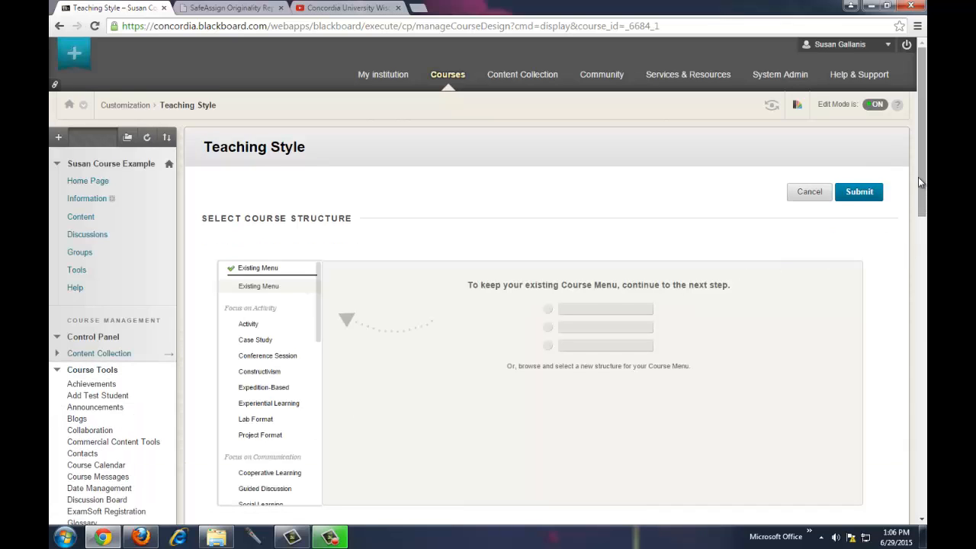
# Try the Citrus, Coral and Flame course themes and browse the subject themes.
pyautogui.moveTo(918, 177); pyautogui.dragTo(921, 313)
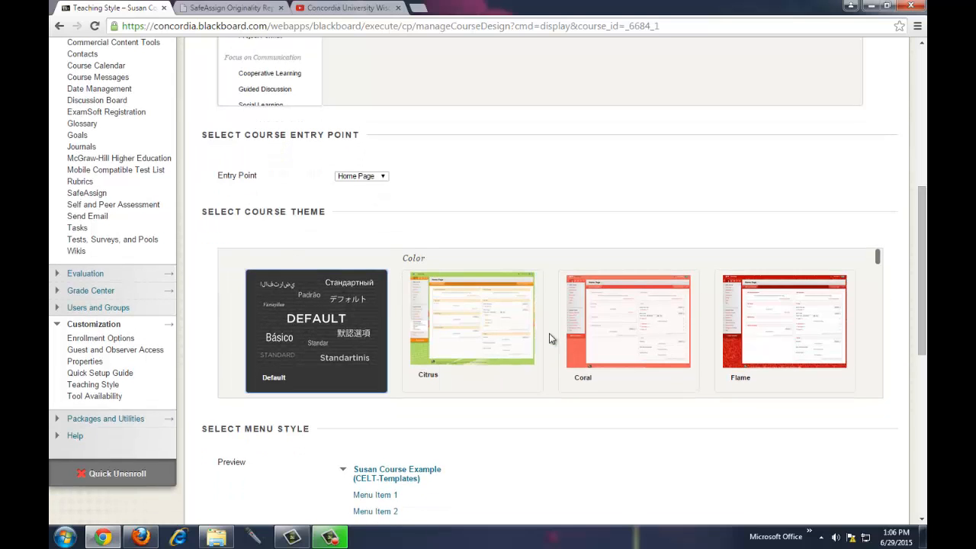
pyautogui.click(505, 336)
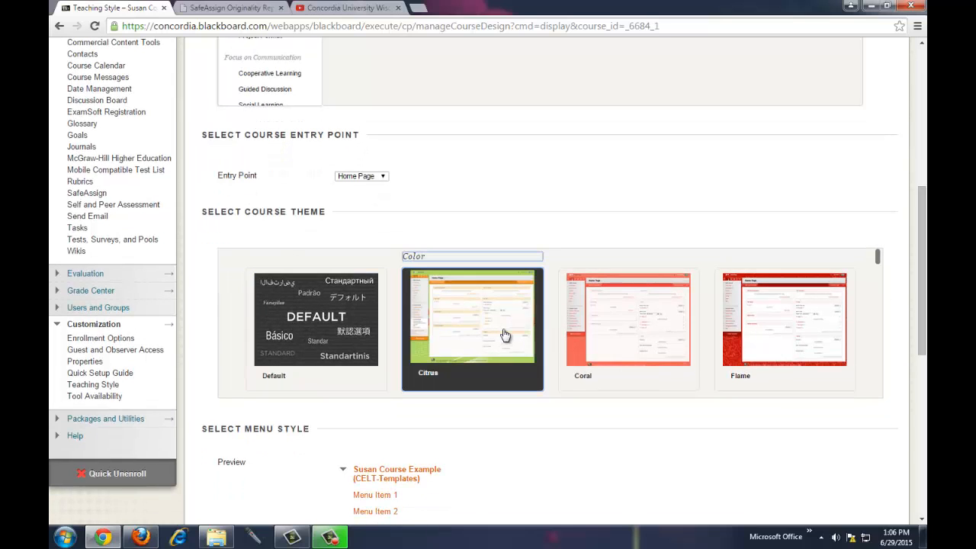
pyautogui.click(614, 338)
pyautogui.click(777, 326)
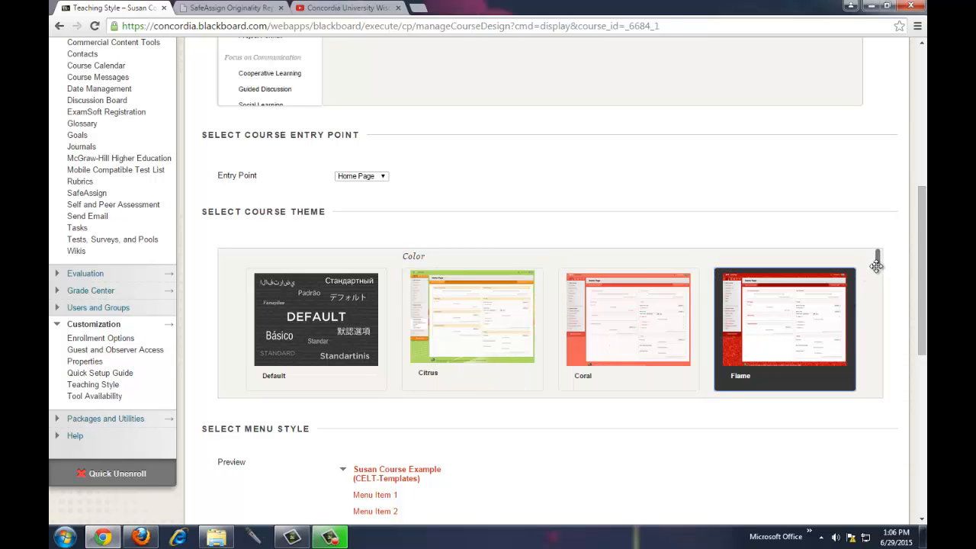
pyautogui.scroll(-2, 878, 267)
pyautogui.moveTo(878, 267); pyautogui.dragTo(868, 370)
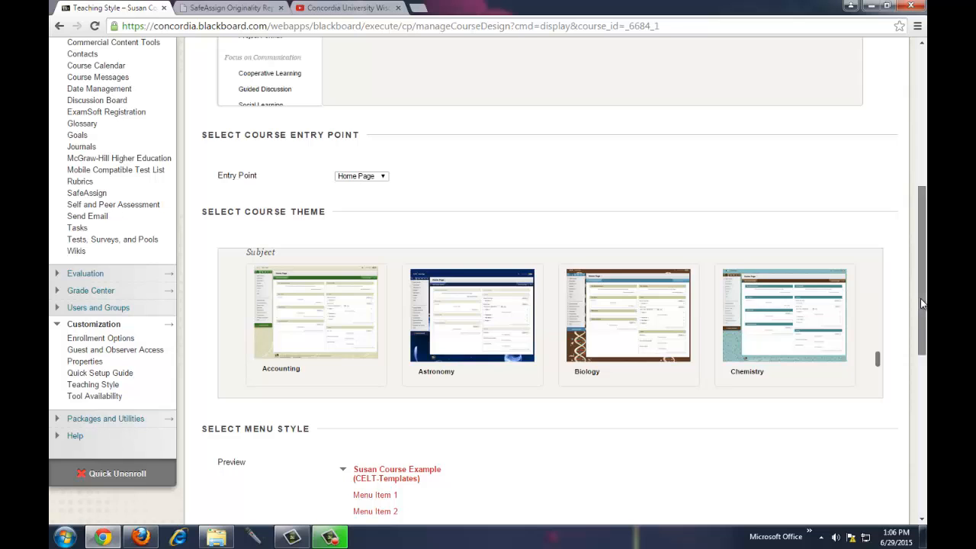
# Cancel the Teaching Style changes after reviewing the menu style, content view and banner options, and return to the course Home Page.
pyautogui.moveTo(920, 299); pyautogui.dragTo(898, 456)
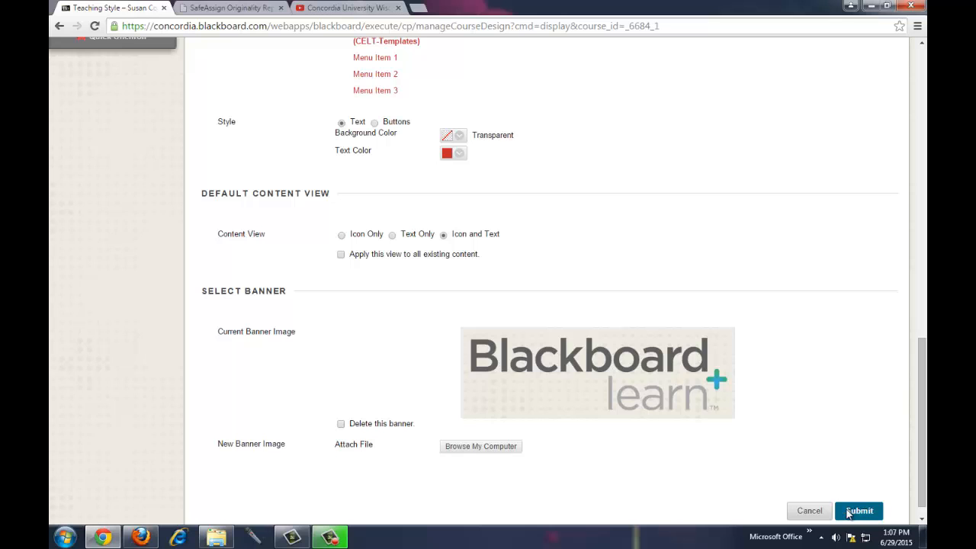
pyautogui.click(809, 511)
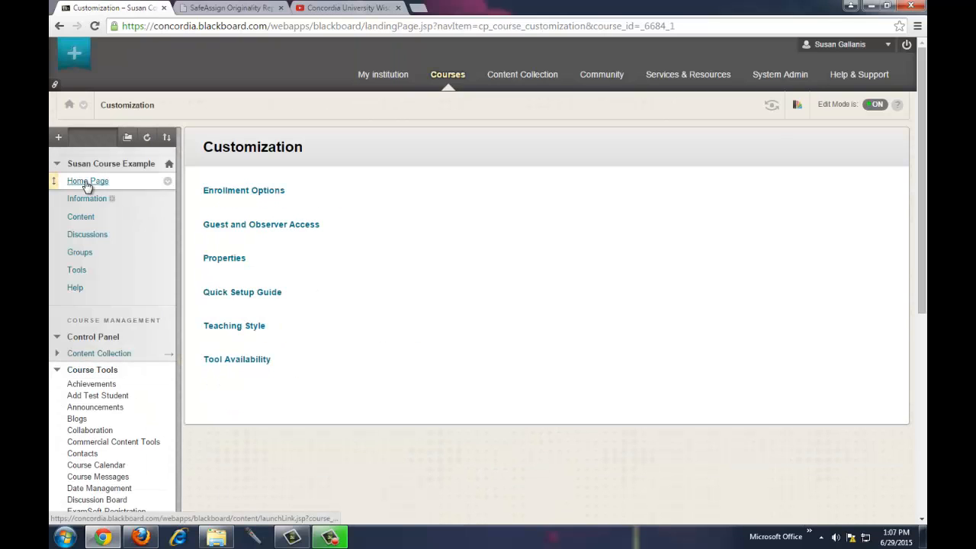
pyautogui.click(89, 187)
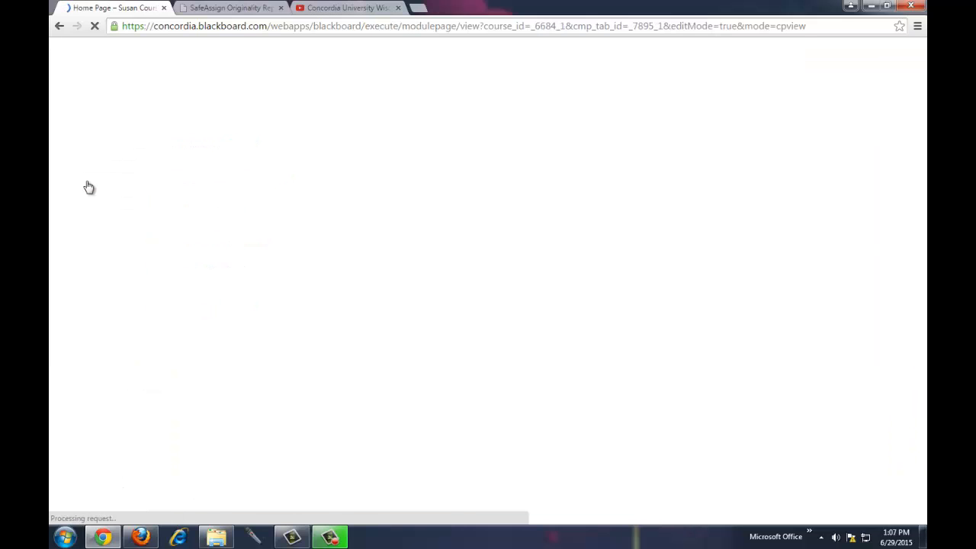